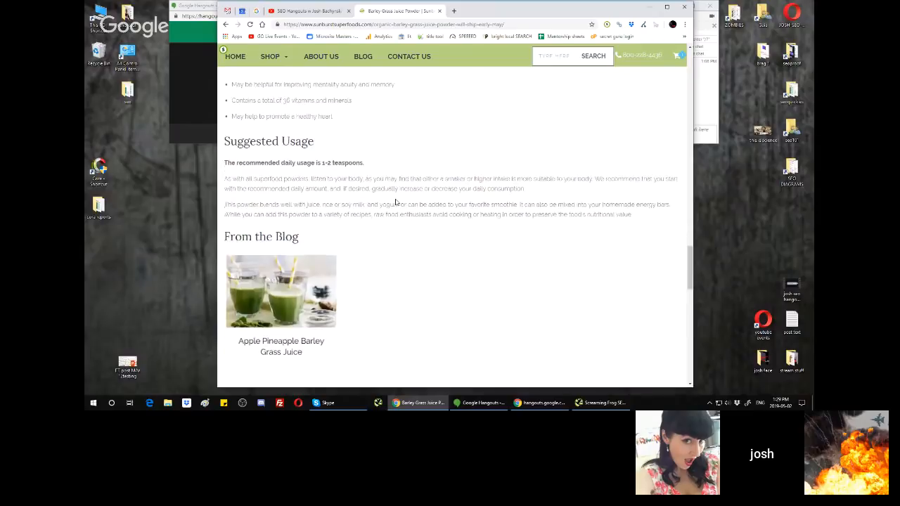
Search the Barley Grass Juice Powder product page for "organic bar"
{"action": "scroll", "coordinate": [395, 202], "scroll_direction": "up", "scroll_amount": 4}
{"action": "scroll", "coordinate": [395, 202], "scroll_direction": "up", "scroll_amount": 6}
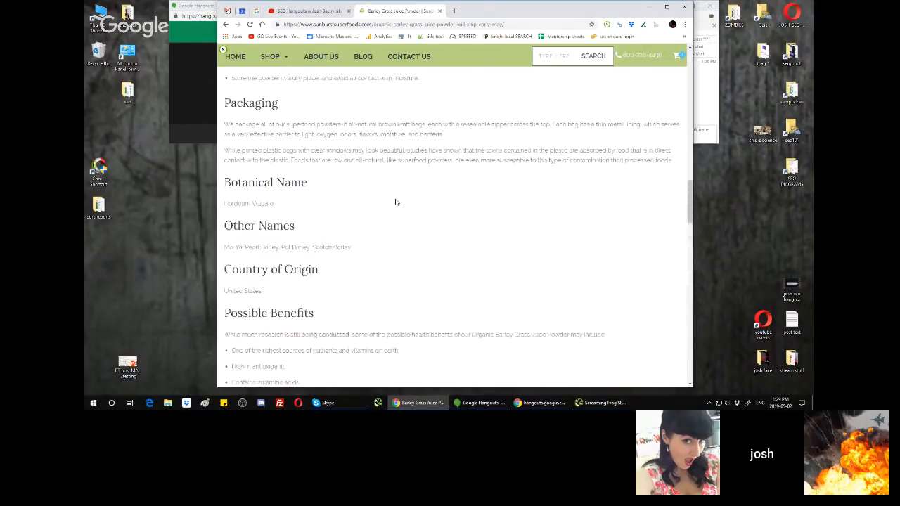
{"action": "key", "text": "ctrl+f"}
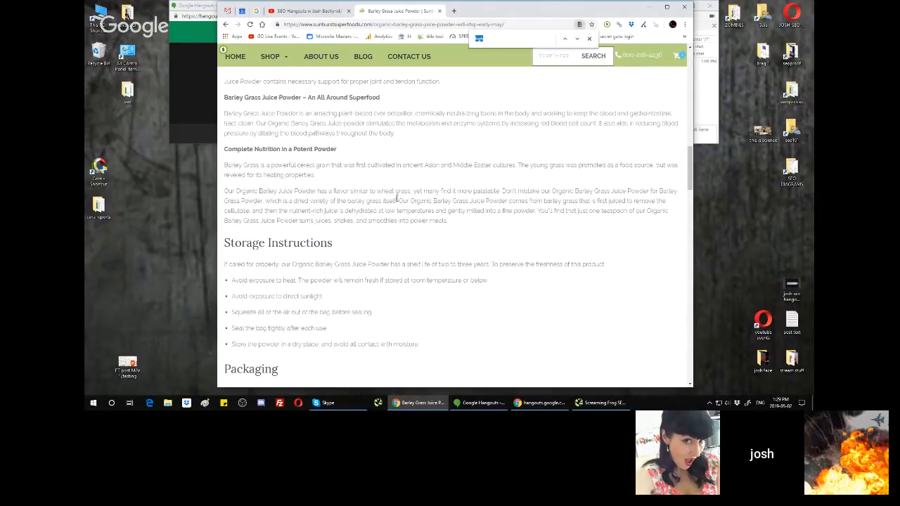
{"action": "type", "text": "organic bar"}
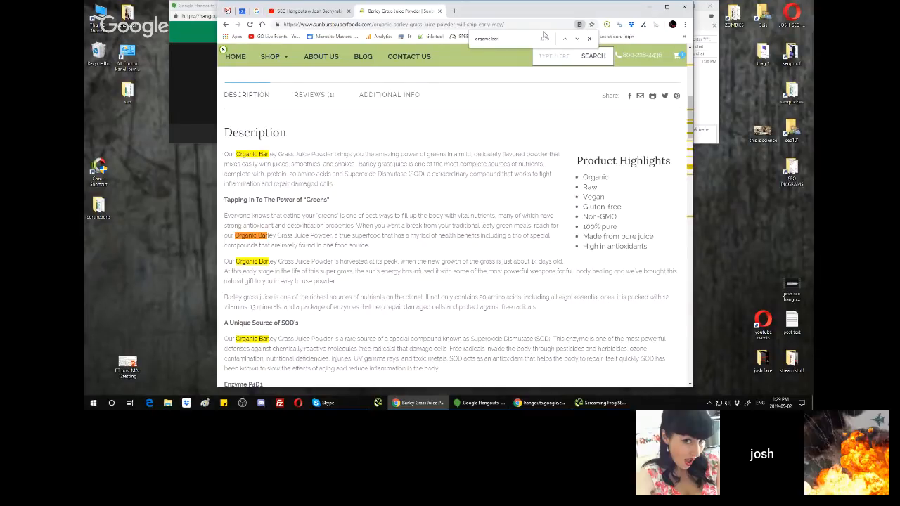
Examine the highlighted matches from the description through the related products and back to the product title, then close the page search
{"action": "scroll", "coordinate": [401, 142], "scroll_direction": "down", "scroll_amount": 10}
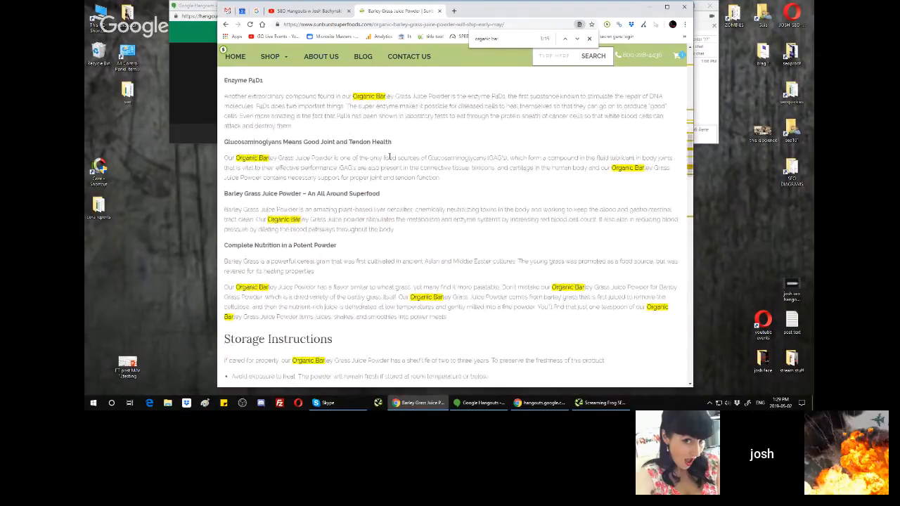
{"action": "scroll", "coordinate": [388, 156], "scroll_direction": "down", "scroll_amount": 10}
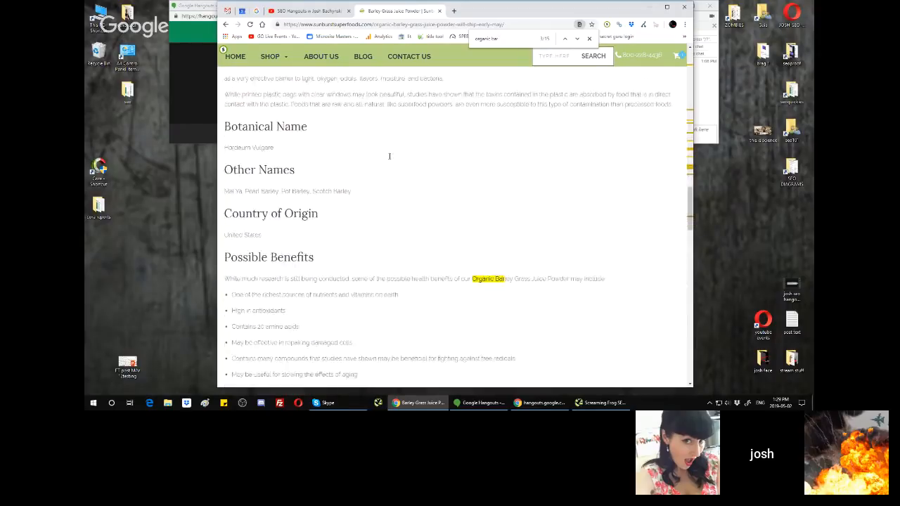
{"action": "scroll", "coordinate": [389, 156], "scroll_direction": "down", "scroll_amount": 10}
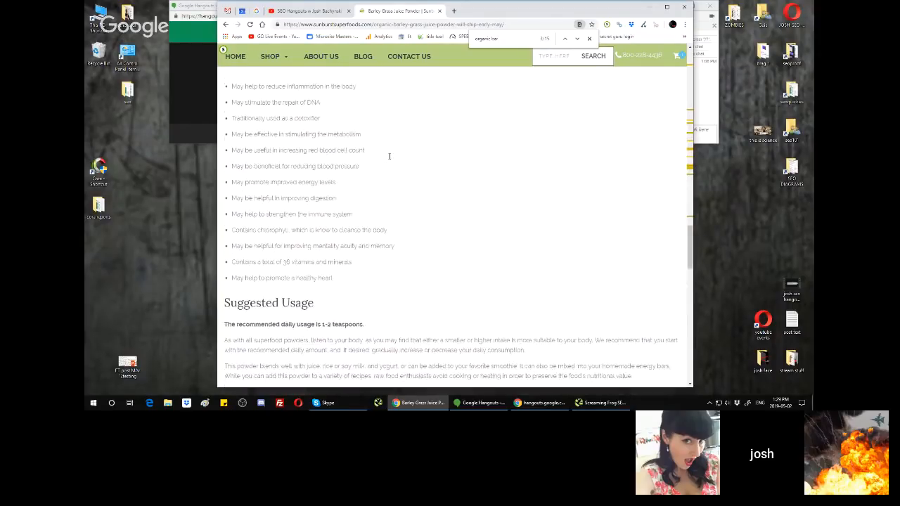
{"action": "scroll", "coordinate": [388, 156], "scroll_direction": "down", "scroll_amount": 4}
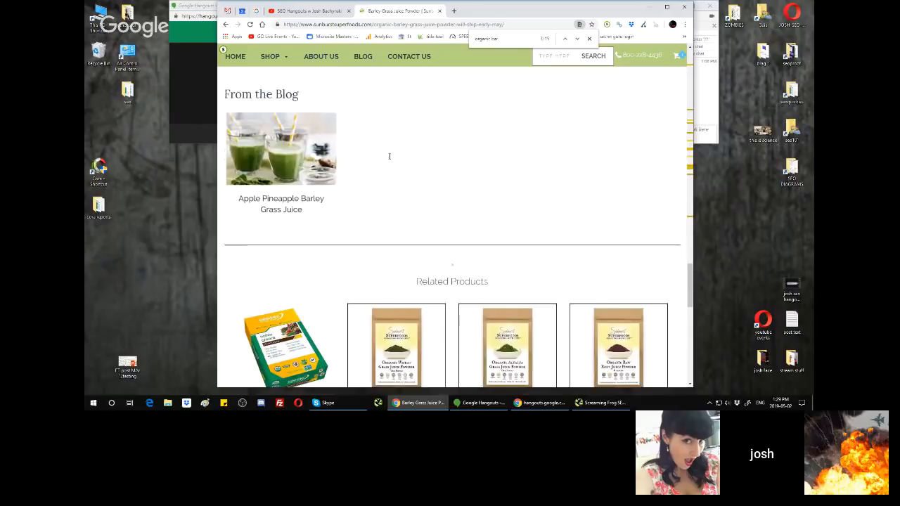
{"action": "scroll", "coordinate": [390, 162], "scroll_direction": "down", "scroll_amount": 2}
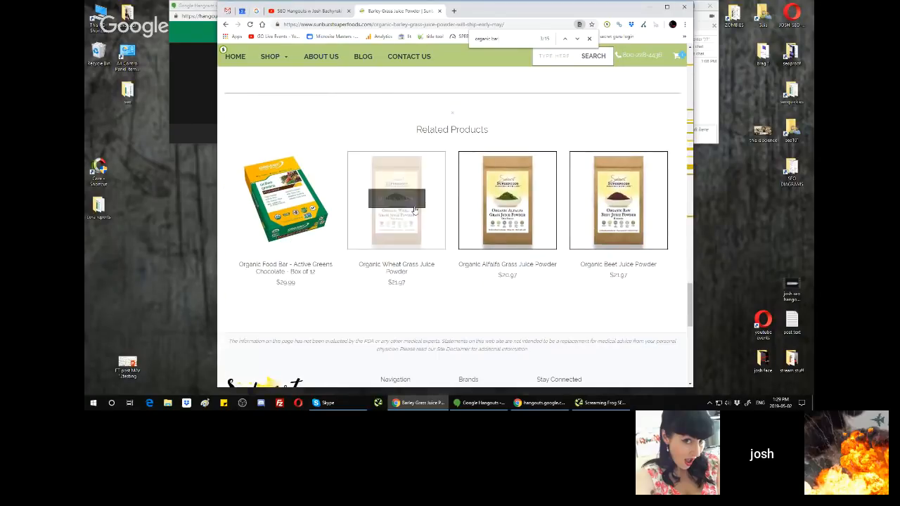
{"action": "scroll", "coordinate": [422, 201], "scroll_direction": "down", "scroll_amount": 3}
{"action": "scroll", "coordinate": [455, 205], "scroll_direction": "down", "scroll_amount": 2}
{"action": "scroll", "coordinate": [456, 203], "scroll_direction": "up", "scroll_amount": 12}
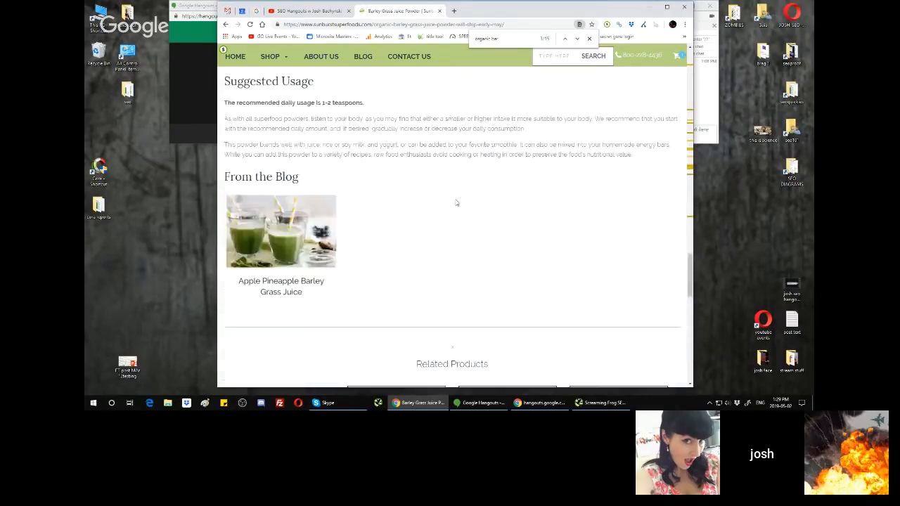
{"action": "scroll", "coordinate": [455, 203], "scroll_direction": "up", "scroll_amount": 15}
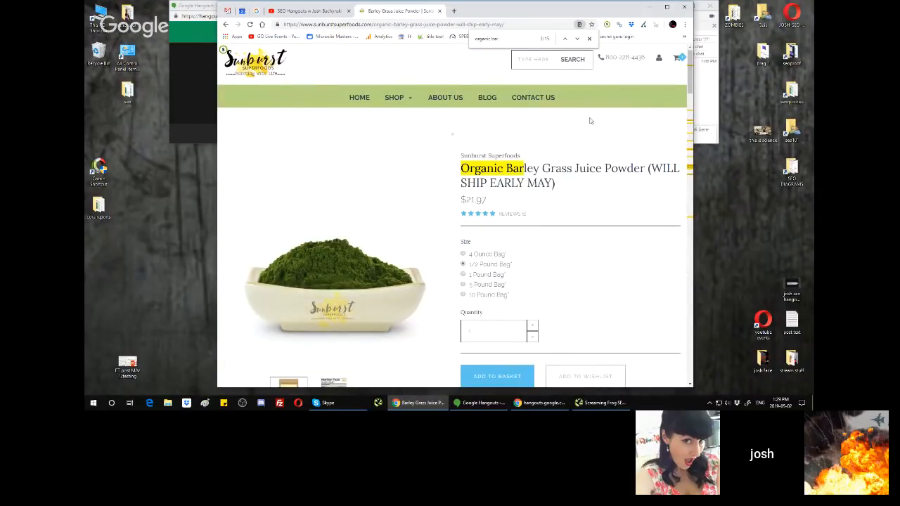
{"action": "left_click", "coordinate": [590, 38]}
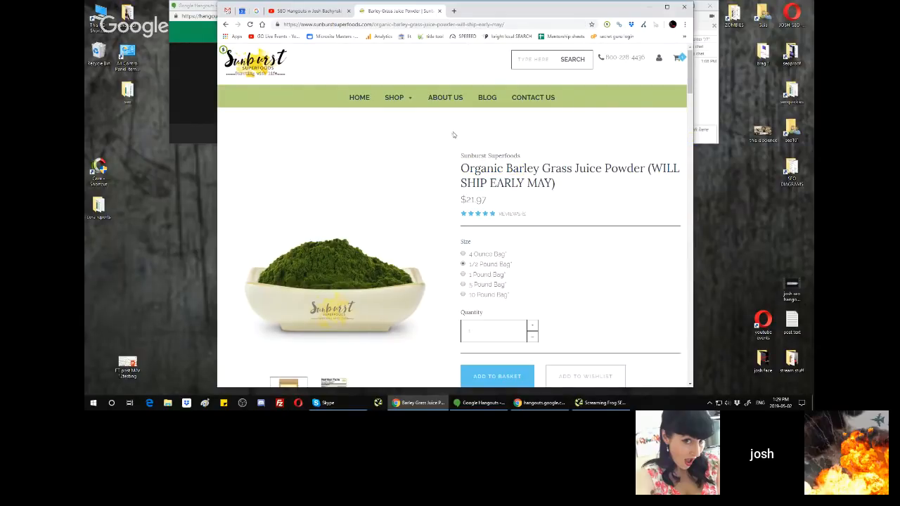
Switch to Screaming Frog SEO Spider and start the crawl analysis for the sunburstsuperfoods.com crawl
{"action": "mouse_move", "coordinate": [440, 406]}
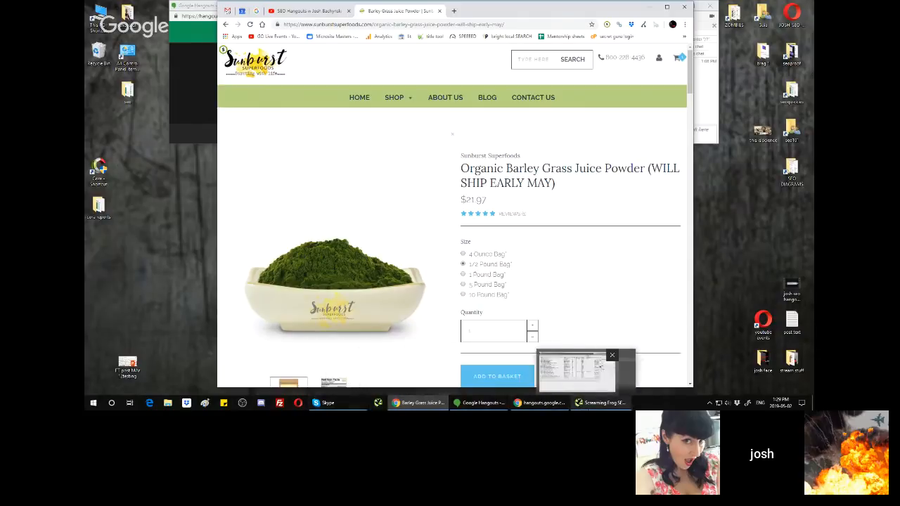
{"action": "left_click", "coordinate": [600, 404]}
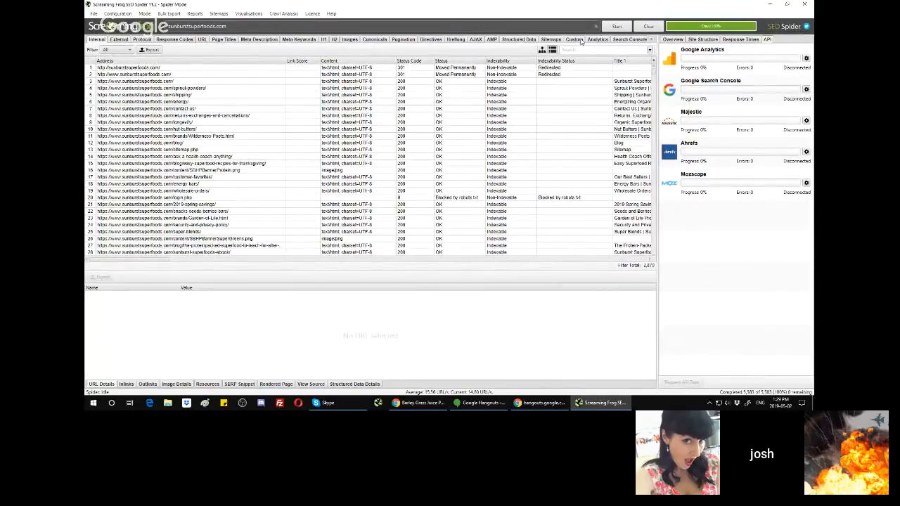
{"action": "left_click", "coordinate": [283, 13]}
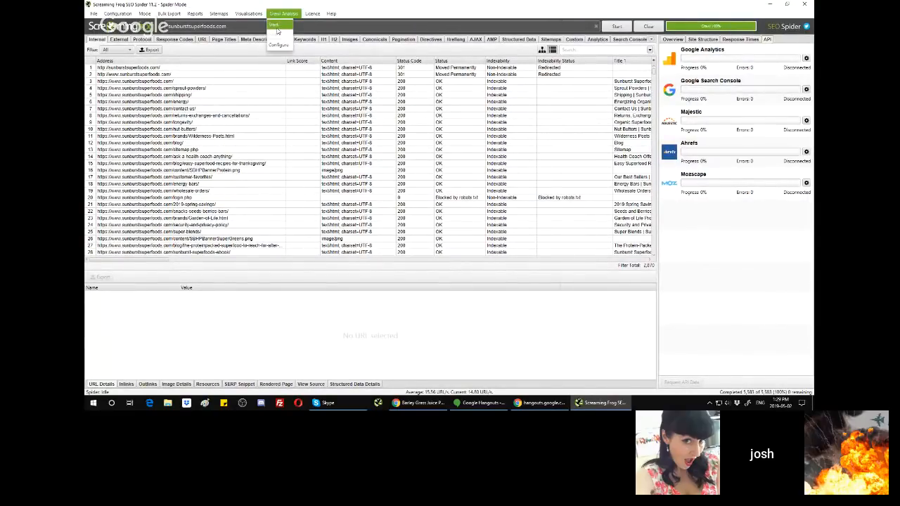
{"action": "left_click", "coordinate": [277, 30]}
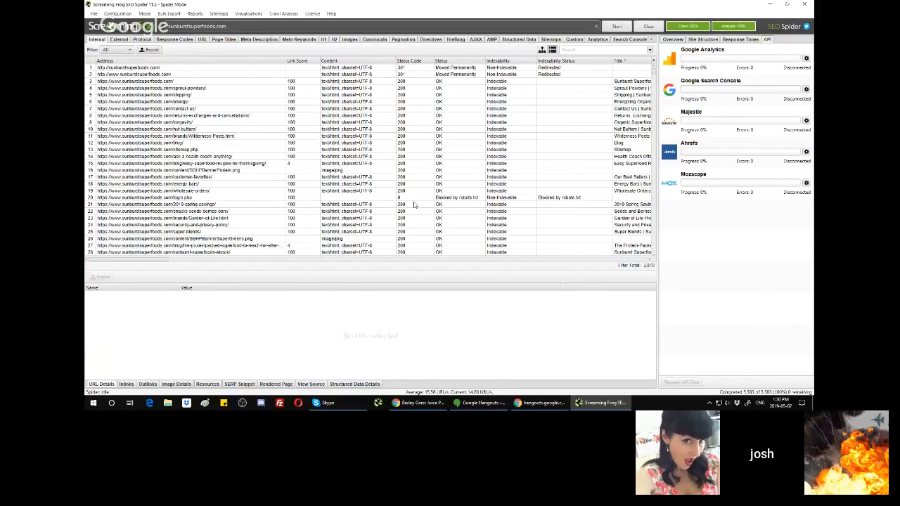
Check the crawl's overview and site structure summaries, returning to the overview
{"action": "left_click", "coordinate": [676, 40]}
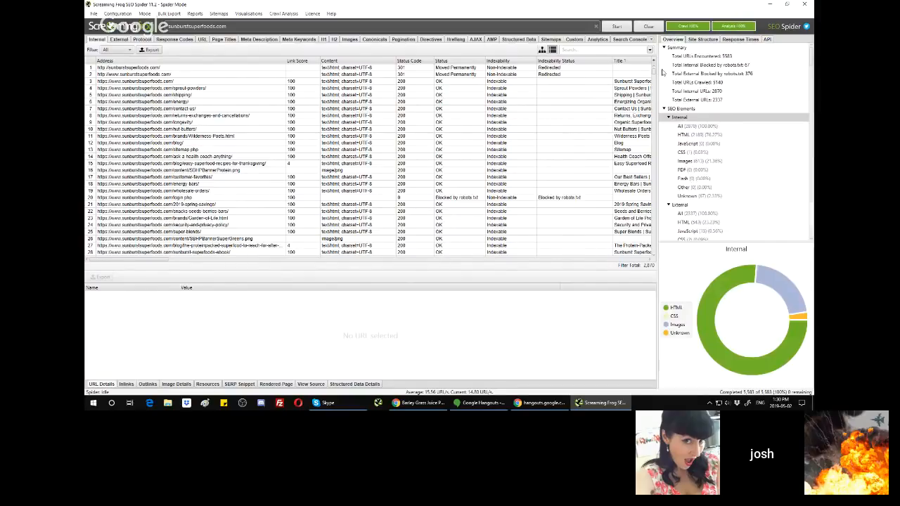
{"action": "left_click", "coordinate": [699, 39]}
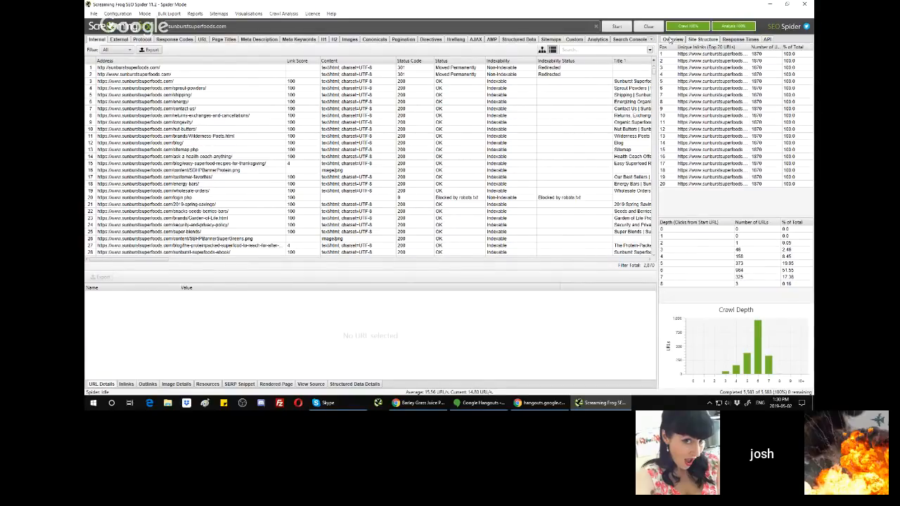
{"action": "left_click", "coordinate": [671, 40]}
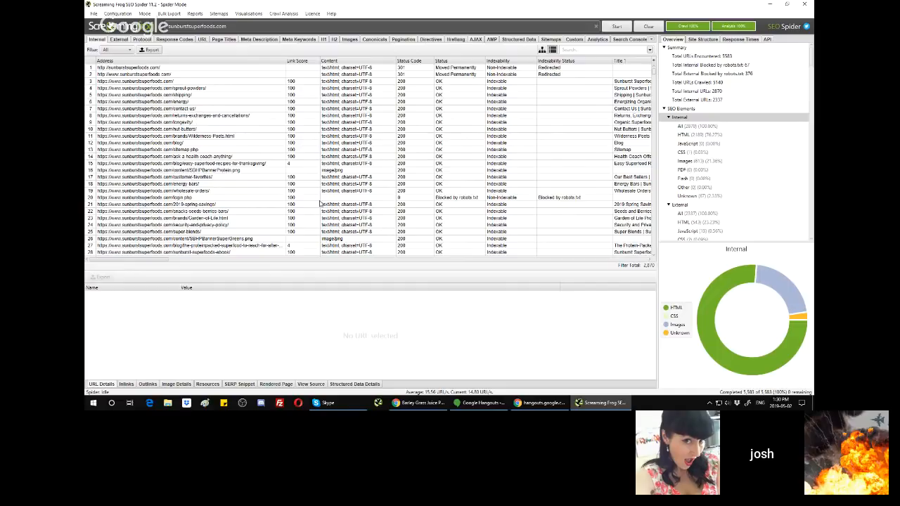
Sort the internal URLs by Link Score from highest to lowest and review where the scores of 100 end
{"action": "left_click", "coordinate": [302, 61]}
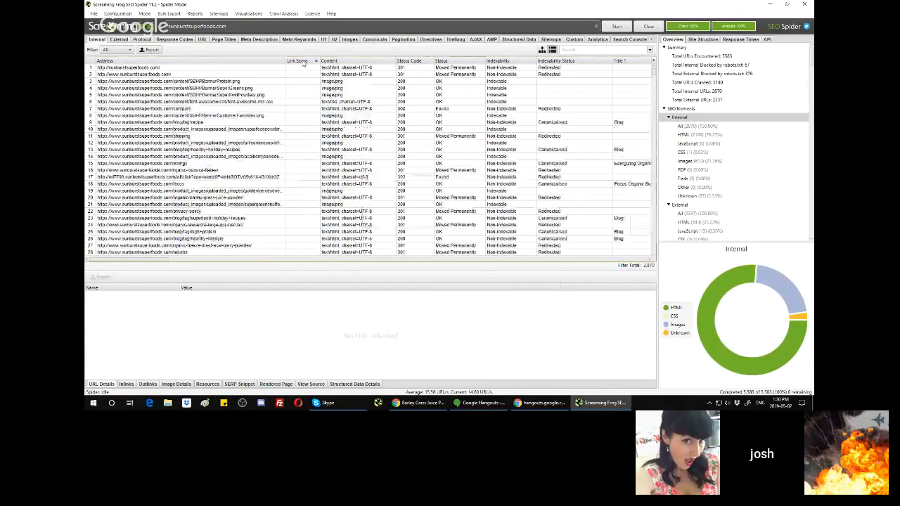
{"action": "left_click", "coordinate": [302, 62]}
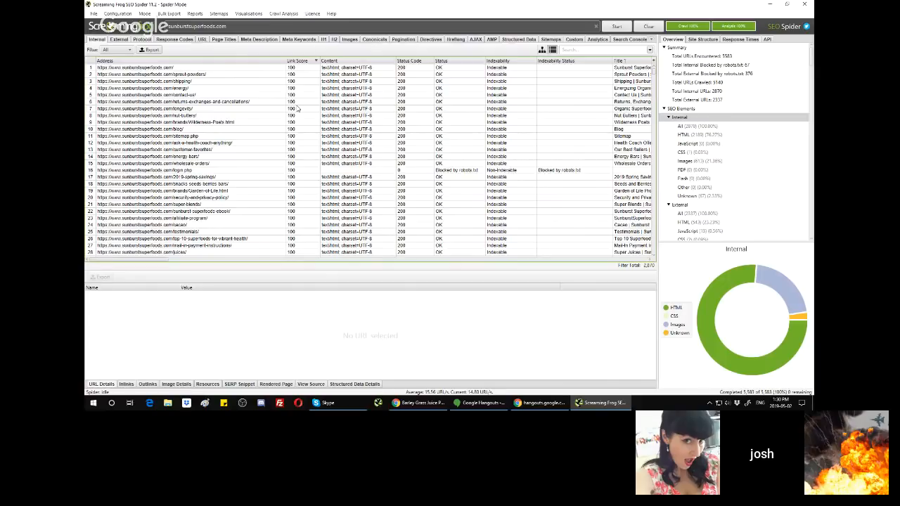
{"action": "scroll", "coordinate": [297, 107], "scroll_direction": "down", "scroll_amount": 11}
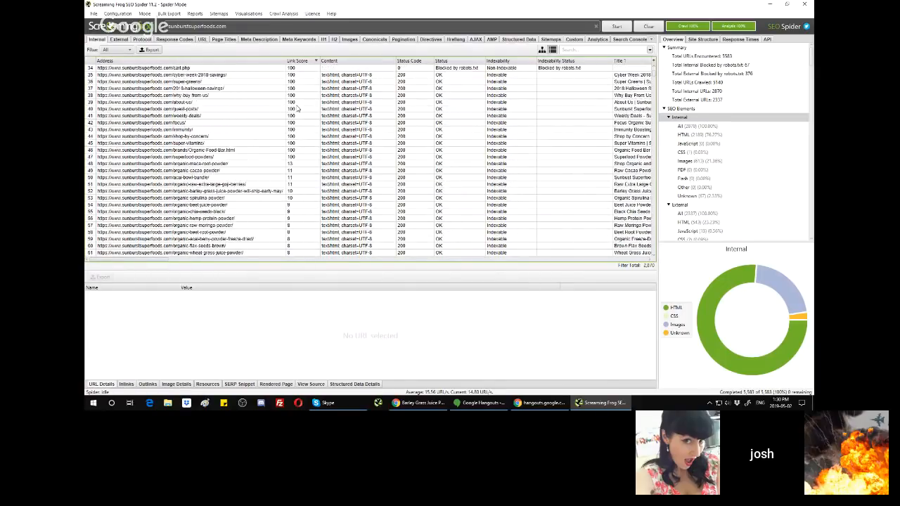
{"action": "scroll", "coordinate": [297, 107], "scroll_direction": "up", "scroll_amount": 2}
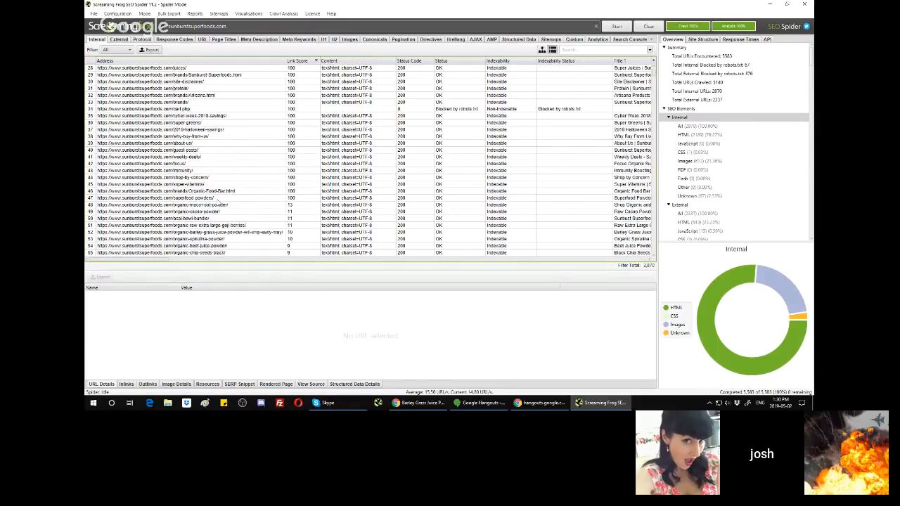
Select the addresses with a Link Score of 100, from the superfood-powders page up to the homepage
{"action": "left_click", "coordinate": [220, 200]}
{"action": "key", "text": "shift+Up"}
{"action": "key", "text": "shift+Up"}
{"action": "key", "text": "shift+Up"}
{"action": "key", "text": "shift+Up"}
{"action": "key", "text": "shift+Up"}
{"action": "key", "text": "shift+Up"}
{"action": "key", "text": "shift+Up"}
{"action": "key", "text": "shift+Up"}
{"action": "key", "text": "shift+Up"}
{"action": "key", "text": "shift+Up"}
{"action": "key", "text": "shift+Up"}
{"action": "key", "text": "shift+Up"}
{"action": "key", "text": "shift+Up"}
{"action": "key", "text": "shift+Up"}
{"action": "key", "text": "shift+Up"}
{"action": "key", "text": "shift+Up"}
{"action": "key", "text": "shift+Up"}
{"action": "key", "text": "shift+Up"}
{"action": "key", "text": "shift+Up"}
{"action": "key", "text": "shift+Up"}
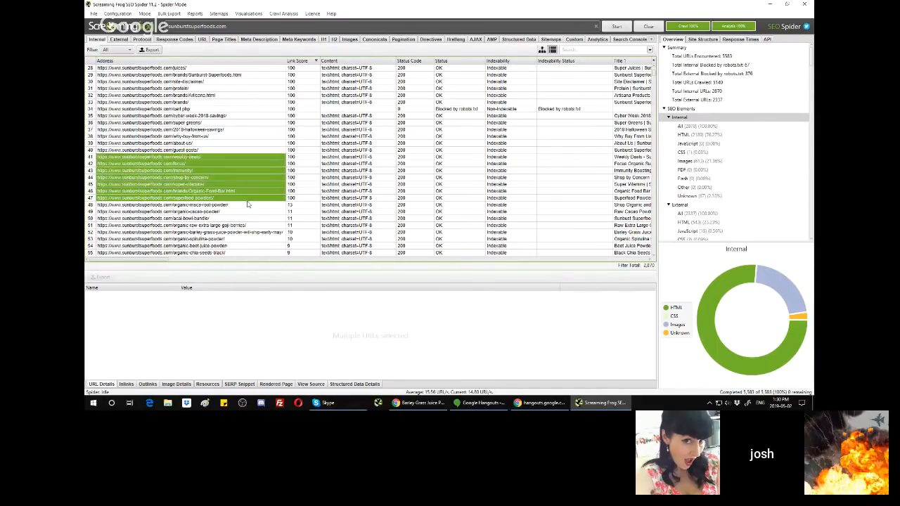
{"action": "key", "text": "shift+Up"}
{"action": "key", "text": "shift+Up"}
{"action": "key", "text": "shift+Up"}
{"action": "key", "text": "shift+Up"}
{"action": "key", "text": "shift+Up"}
{"action": "key", "text": "shift+Up"}
{"action": "key", "text": "shift+Up"}
{"action": "key", "text": "shift+Up"}
{"action": "key", "text": "shift+Up"}
{"action": "key", "text": "shift+Up"}
{"action": "key", "text": "shift+Up"}
{"action": "key", "text": "shift+Up"}
{"action": "key", "text": "shift+Up"}
{"action": "key", "text": "shift+Up"}
{"action": "key", "text": "shift+Up"}
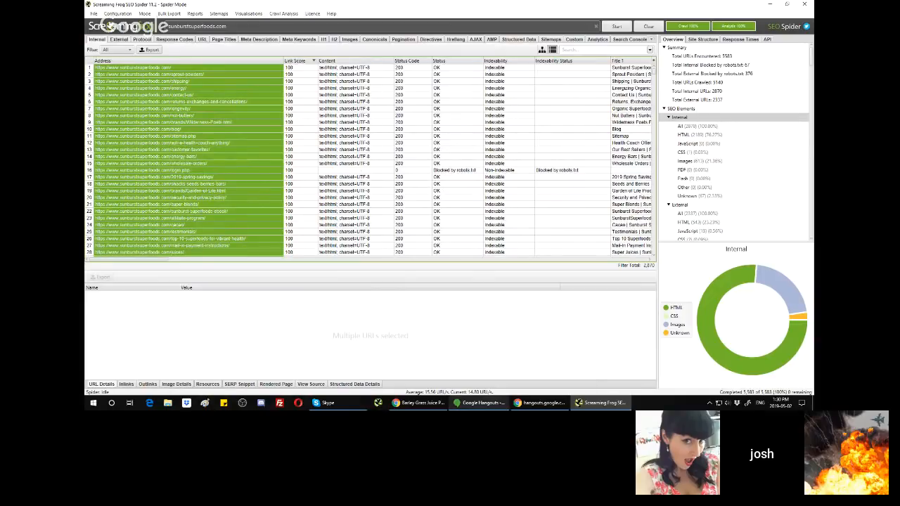
{"action": "mouse_move", "coordinate": [482, 403]}
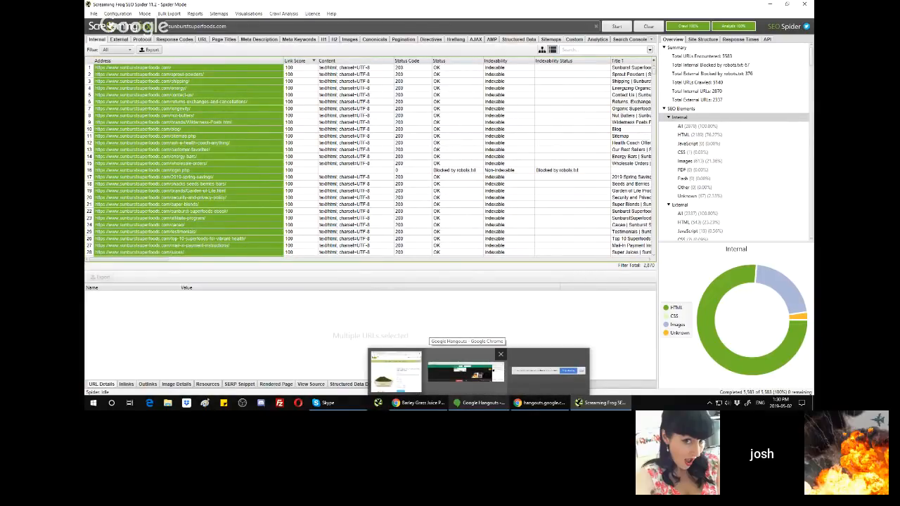
{"action": "right_click", "coordinate": [482, 403]}
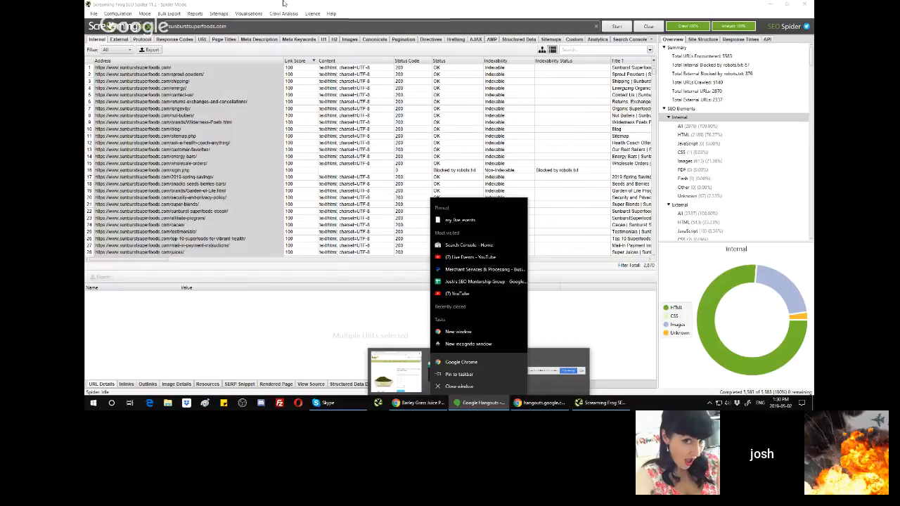
{"action": "left_click", "coordinate": [189, 4]}
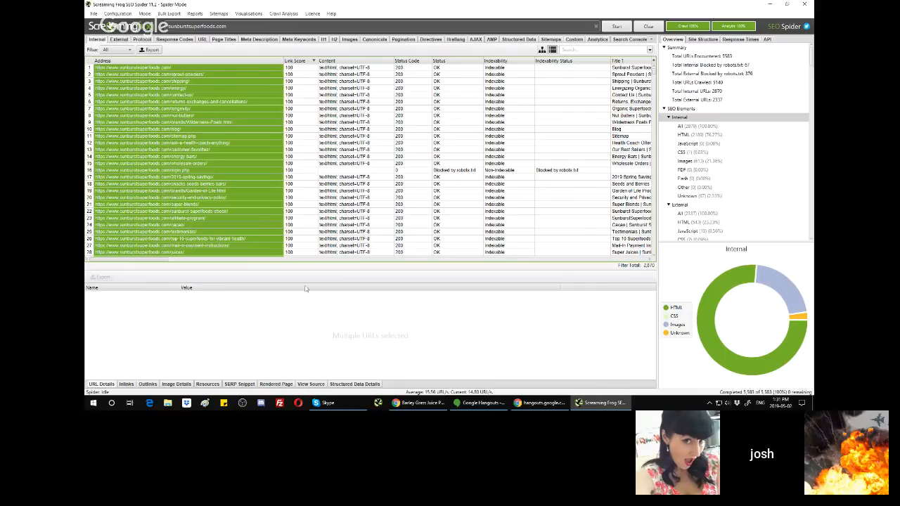
Switch to Chrome to check the barley grass product page's authority metrics, then return to Screaming Frog
{"action": "left_click", "coordinate": [419, 404]}
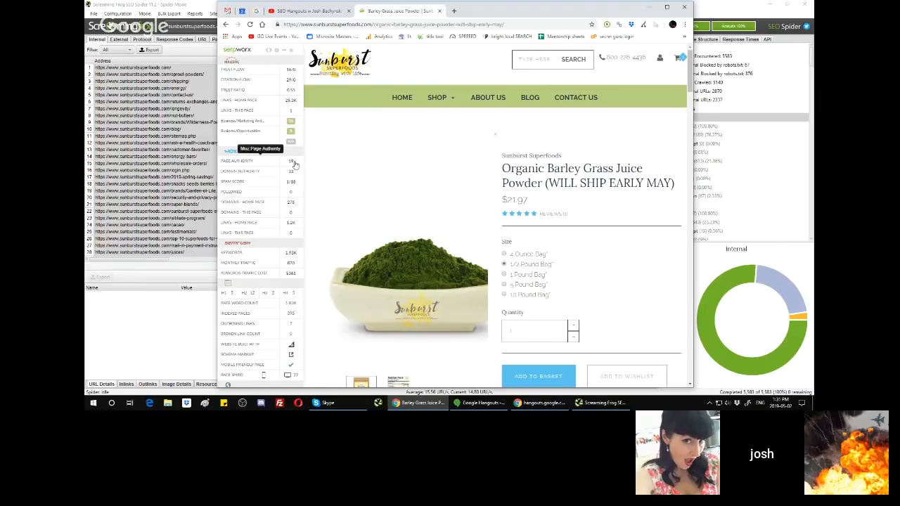
{"action": "left_click", "coordinate": [174, 5]}
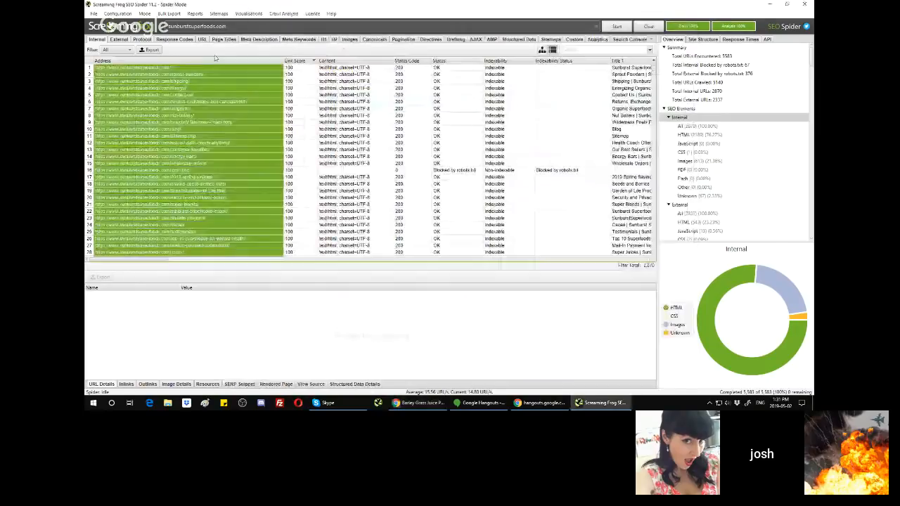
Filter the internal URL list by the search term "organic"
{"action": "left_click", "coordinate": [587, 51]}
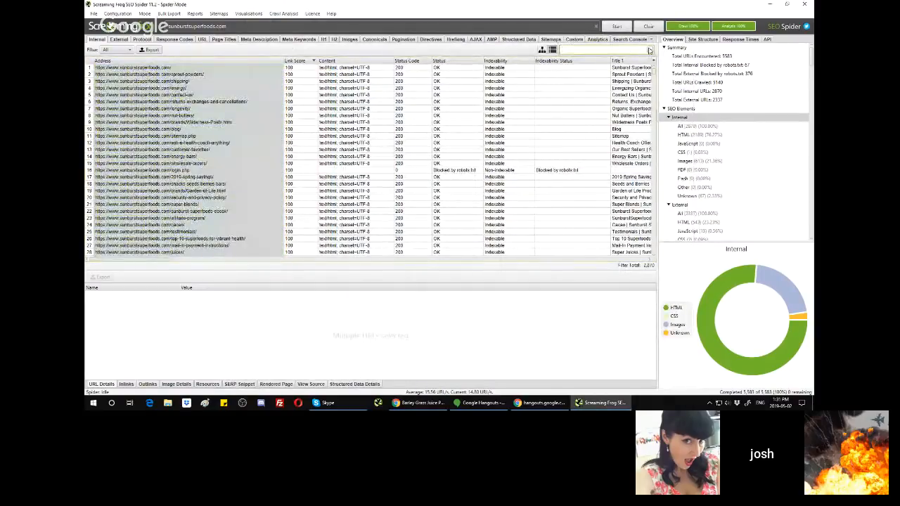
{"action": "left_click", "coordinate": [649, 50]}
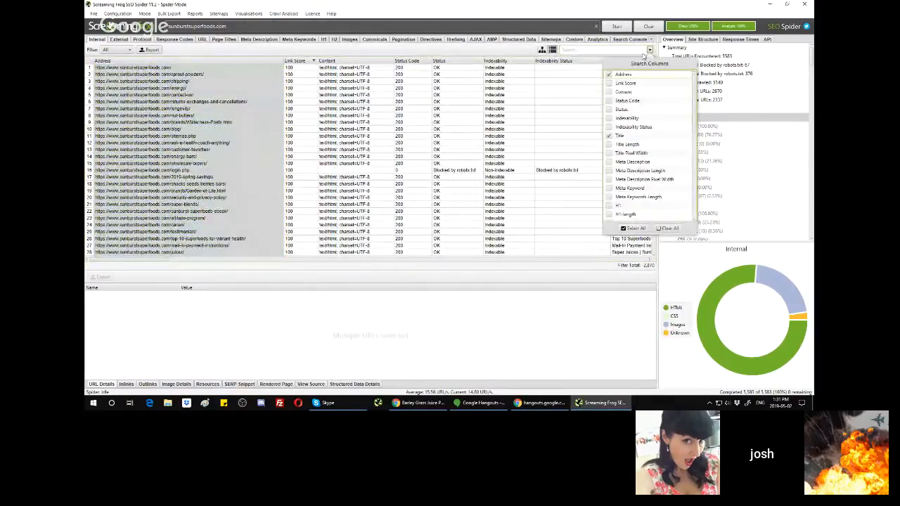
{"action": "left_click", "coordinate": [571, 51]}
{"action": "type", "text": "or"}
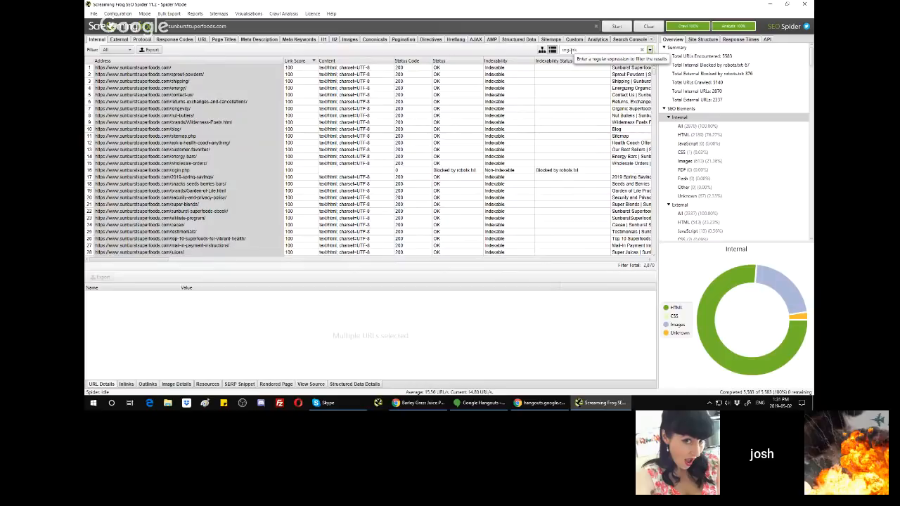
{"action": "type", "text": "ganic"}
{"action": "key", "text": "Return"}
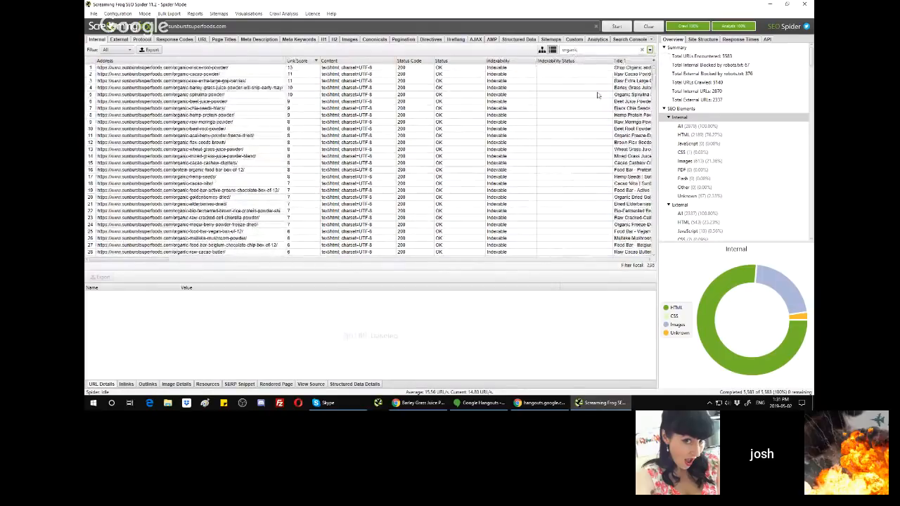
View the URL details of the organic barley grass juice powder page, then clear the search filter
{"action": "left_click", "coordinate": [208, 88]}
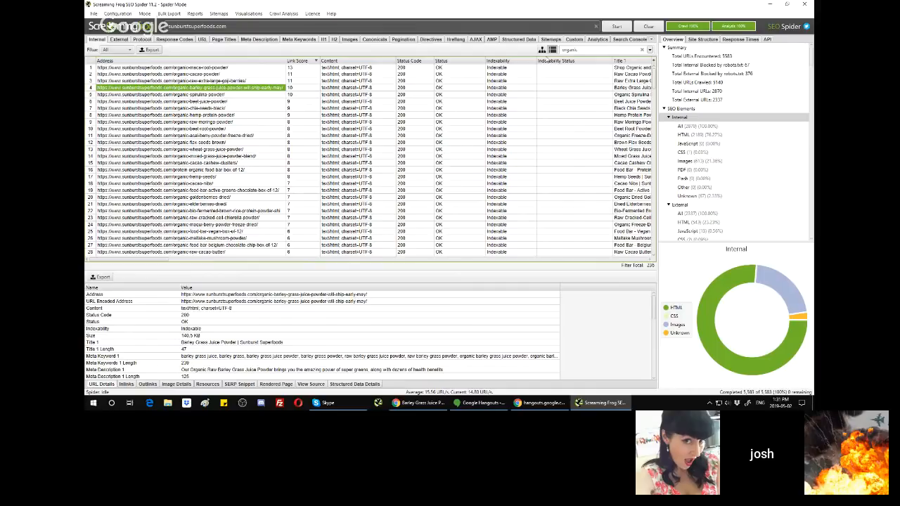
{"action": "left_click", "coordinate": [641, 50]}
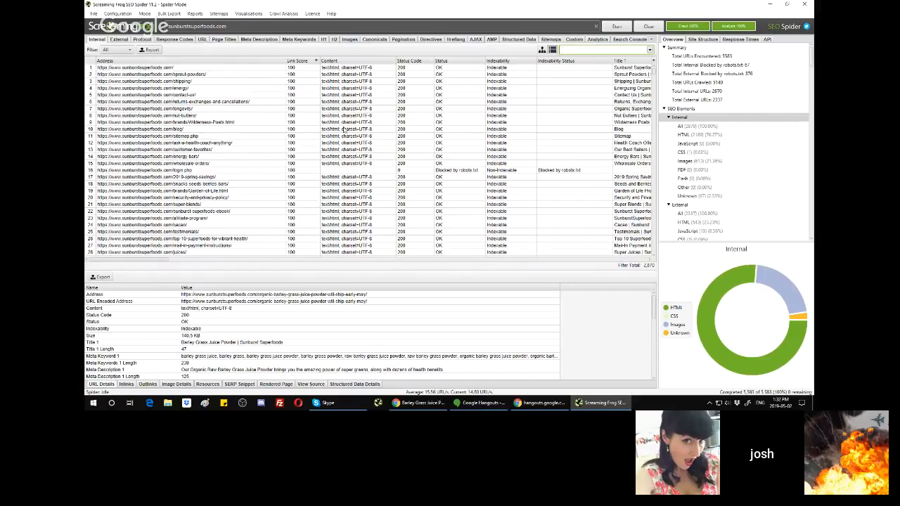
{"action": "left_click", "coordinate": [188, 26]}
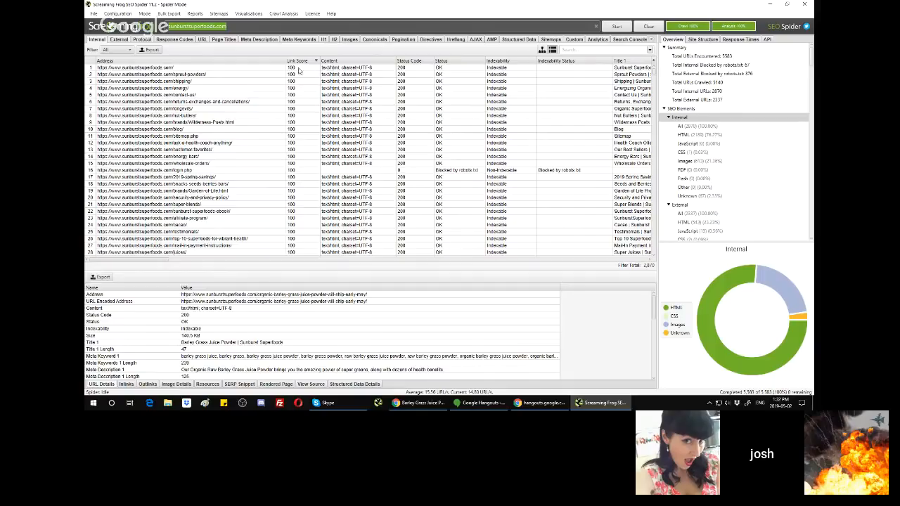
{"action": "left_click", "coordinate": [242, 26]}
{"action": "left_click", "coordinate": [284, 14]}
{"action": "left_click", "coordinate": [366, 4]}
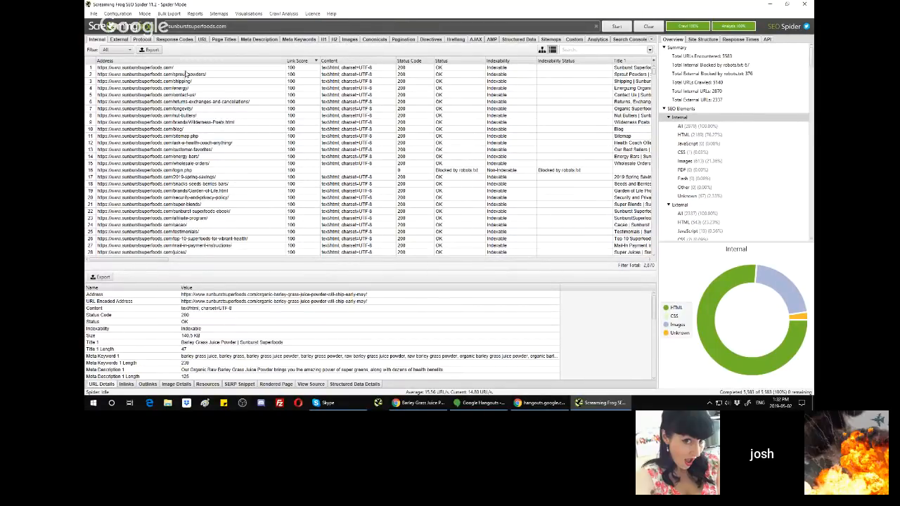
View the URL details of the blog, nut-butters and longevity pages in the internal URL list
{"action": "left_click", "coordinate": [188, 129]}
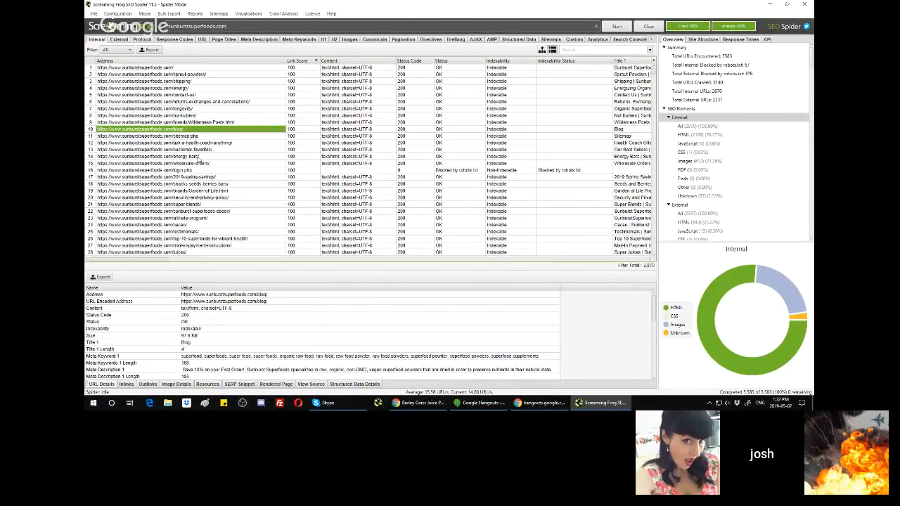
{"action": "left_click", "coordinate": [178, 116]}
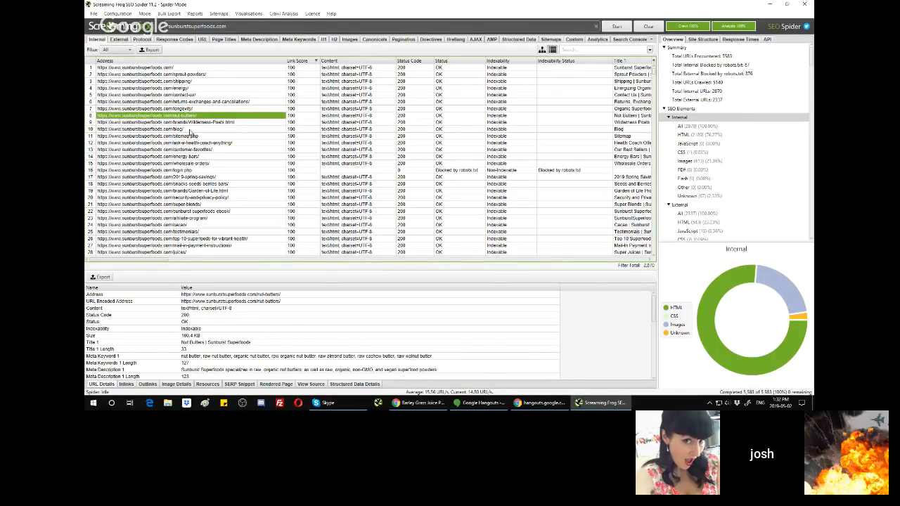
{"action": "left_click", "coordinate": [184, 110]}
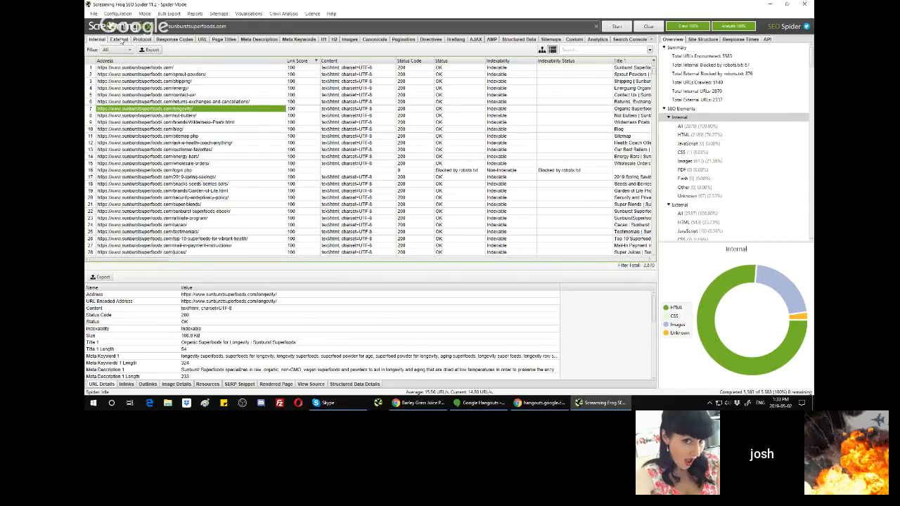
List the crawled pages with duplicate page titles, bringing up their export dialog and dismissing it without saving
{"action": "left_click", "coordinate": [223, 39]}
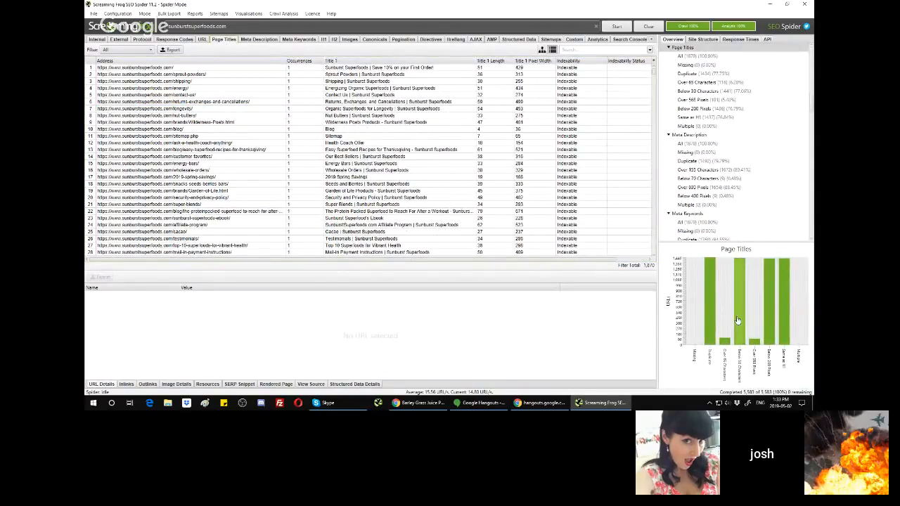
{"action": "left_click", "coordinate": [710, 315]}
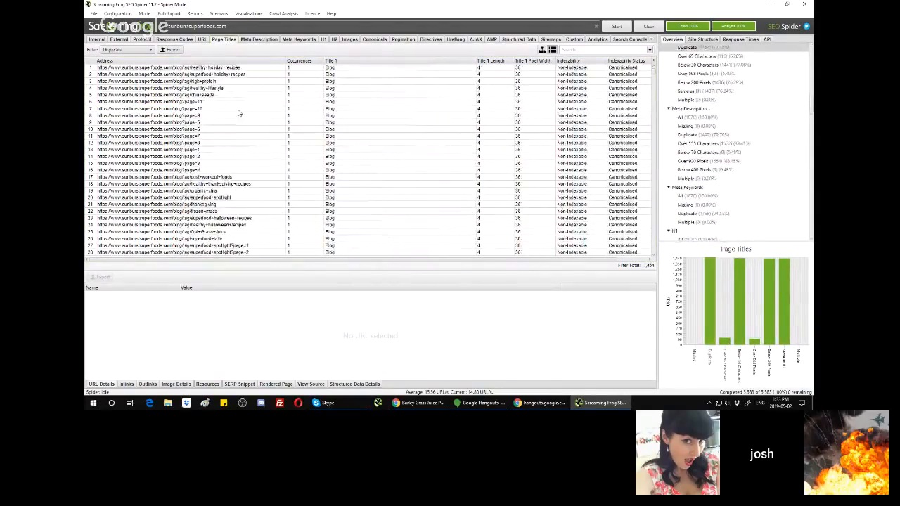
{"action": "left_click", "coordinate": [171, 51]}
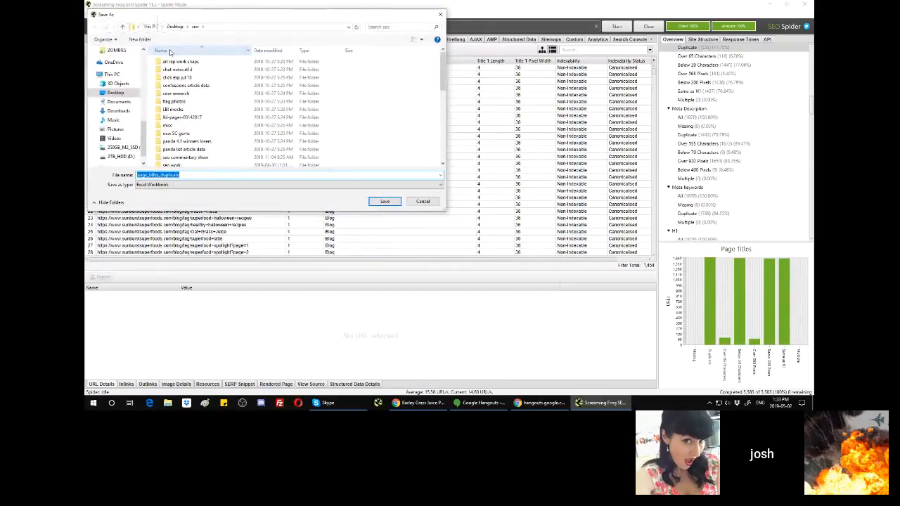
{"action": "key", "text": "Escape"}
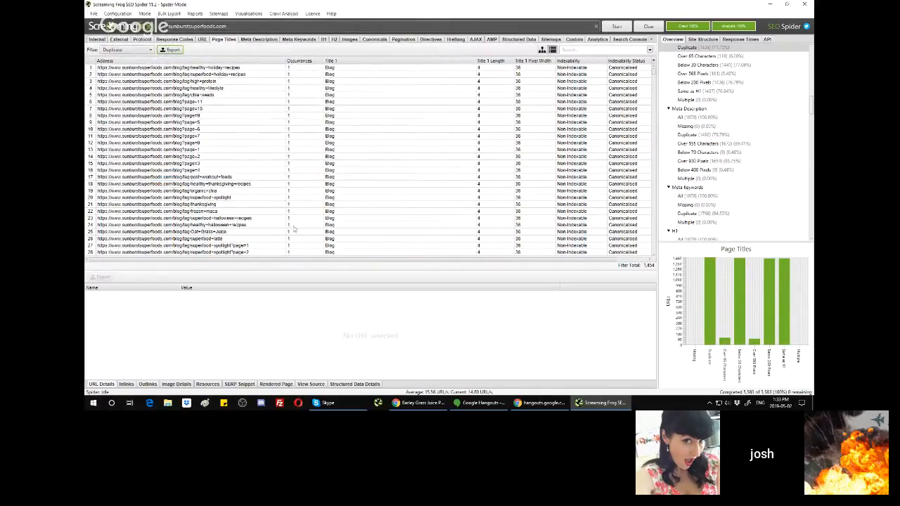
Highlight the blog tag and pagination addresses in the first 16 rows of the duplicate page title list
{"action": "left_click", "coordinate": [184, 102]}
{"action": "left_click", "coordinate": [173, 171], "text": "shift"}
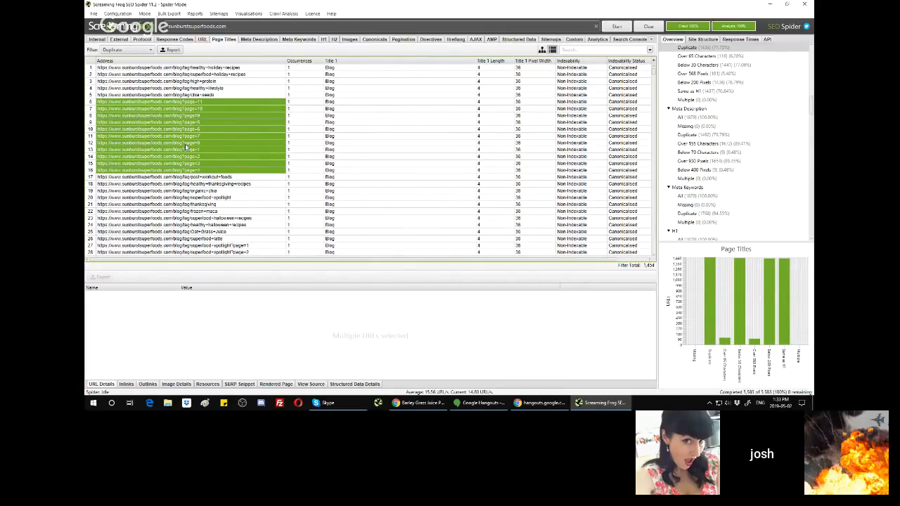
{"action": "left_click_drag", "start_coordinate": [193, 68], "coordinate": [190, 94]}
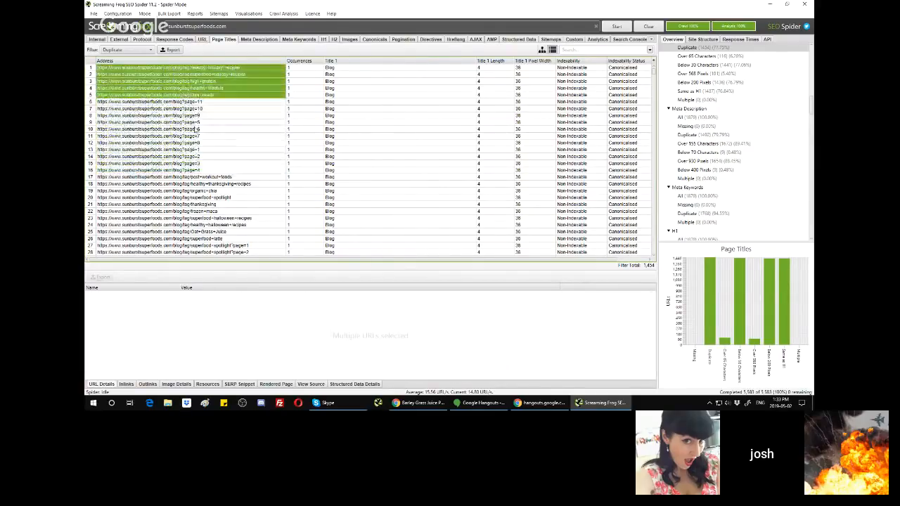
{"action": "left_click", "coordinate": [184, 103]}
{"action": "left_click", "coordinate": [186, 170], "text": "shift"}
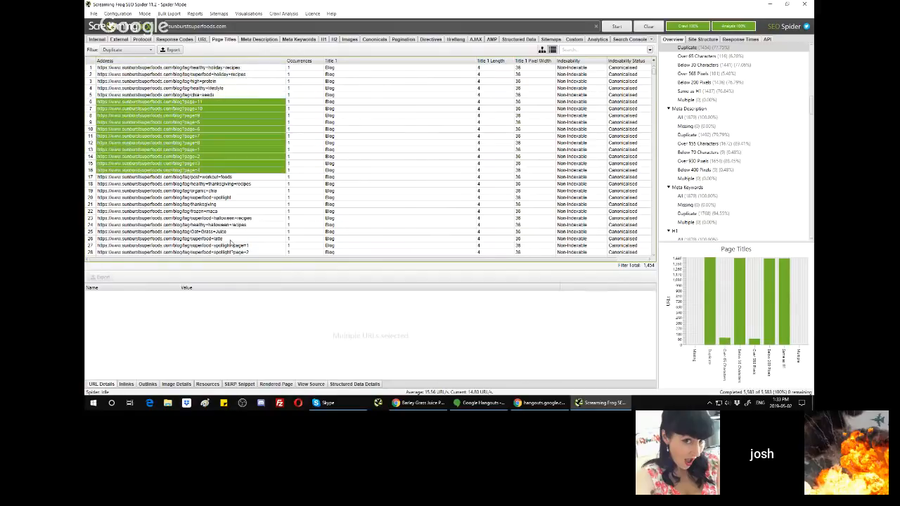
{"action": "left_click", "coordinate": [189, 70]}
{"action": "left_click", "coordinate": [194, 172], "text": "shift"}
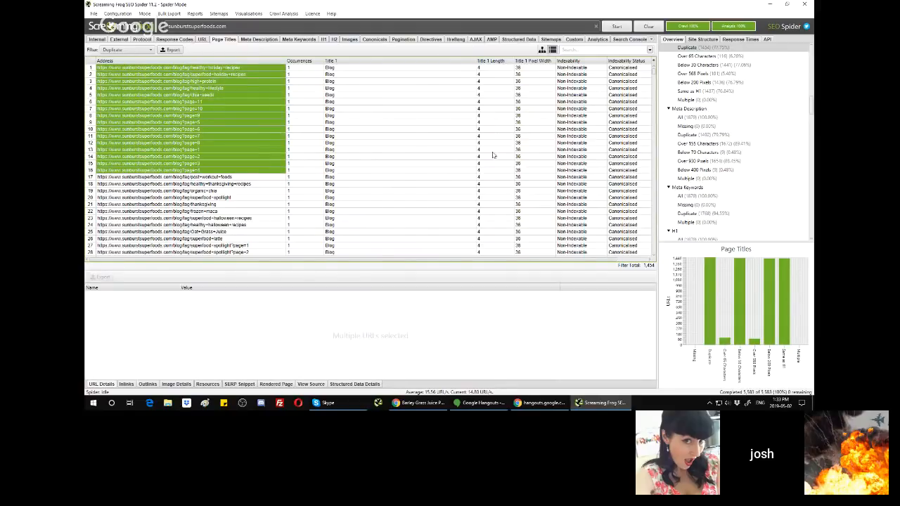
Check the indexability of the duplicate-title blog pages, including blog pages 11 and 5 and the healthy-lifestyle tag page
{"action": "left_click", "coordinate": [591, 104]}
{"action": "left_click", "coordinate": [133, 52]}
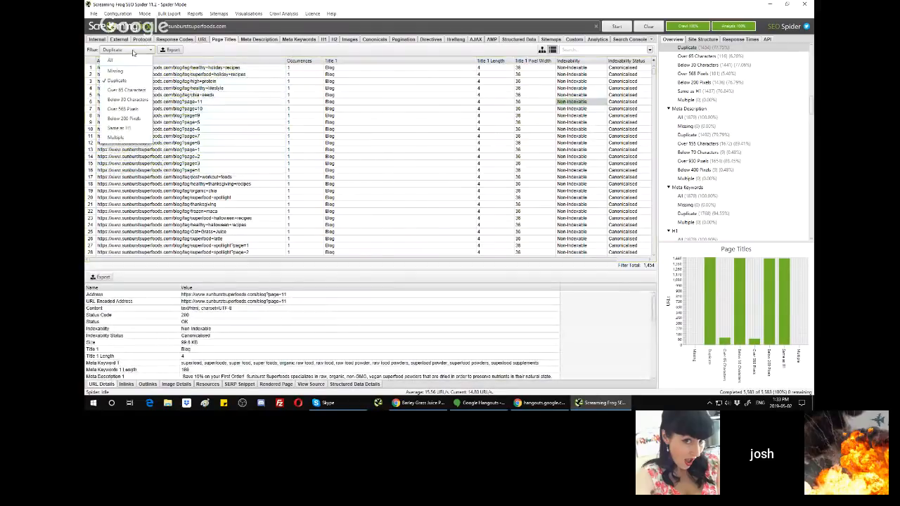
{"action": "left_click", "coordinate": [274, 60]}
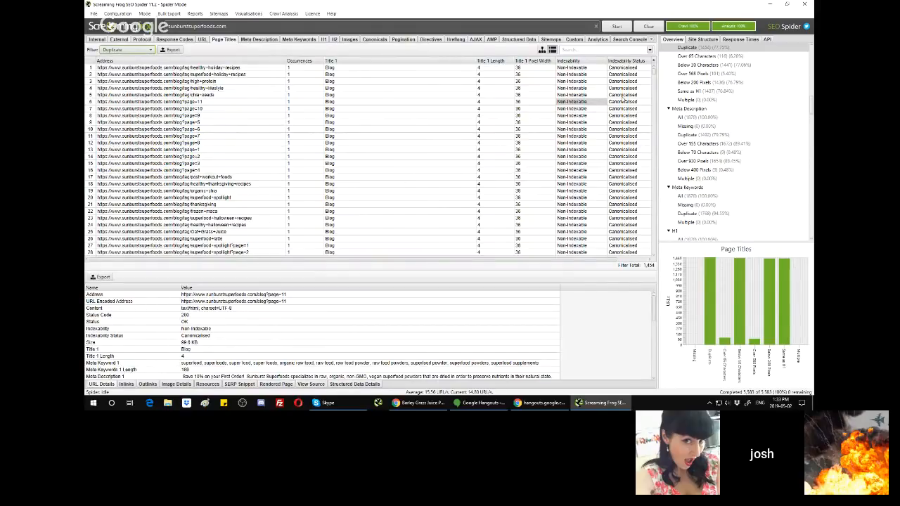
{"action": "left_click", "coordinate": [577, 88]}
{"action": "left_click", "coordinate": [568, 123]}
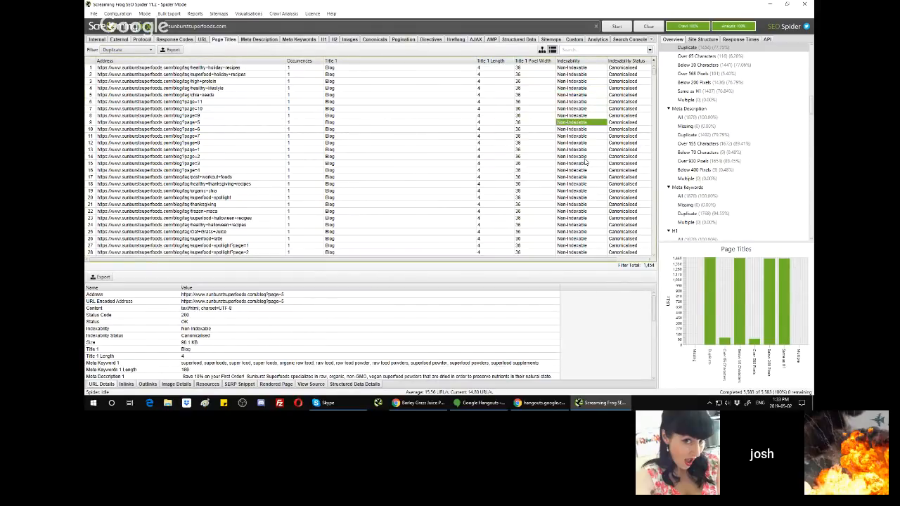
{"action": "left_click", "coordinate": [586, 109]}
{"action": "left_click", "coordinate": [574, 89]}
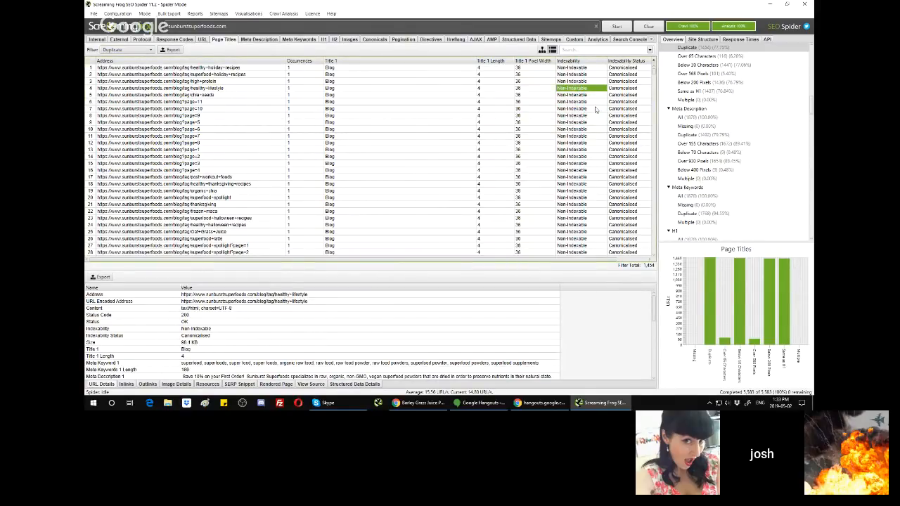
Reset the page title filter to All
{"action": "left_click_drag", "start_coordinate": [497, 260], "coordinate": [485, 256]}
{"action": "left_click", "coordinate": [141, 49]}
{"action": "left_click", "coordinate": [112, 59]}
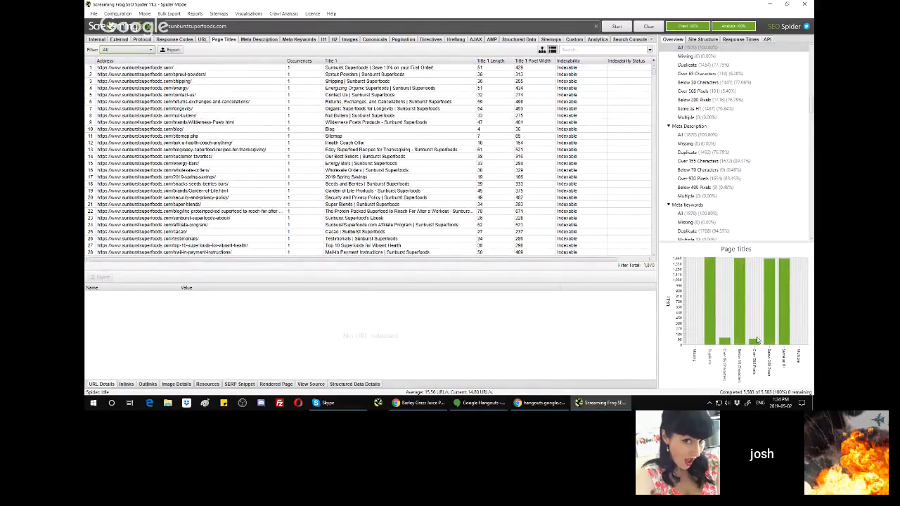
Filter page titles to Over 568 Pixels, view the mushroom coffee blog post's details, then restore the All filter
{"action": "left_click", "coordinate": [753, 342]}
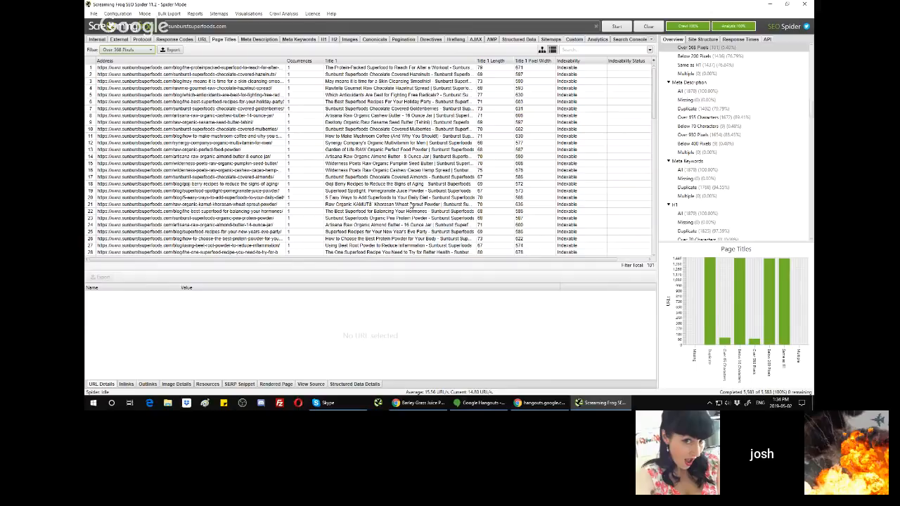
{"action": "left_click", "coordinate": [177, 137]}
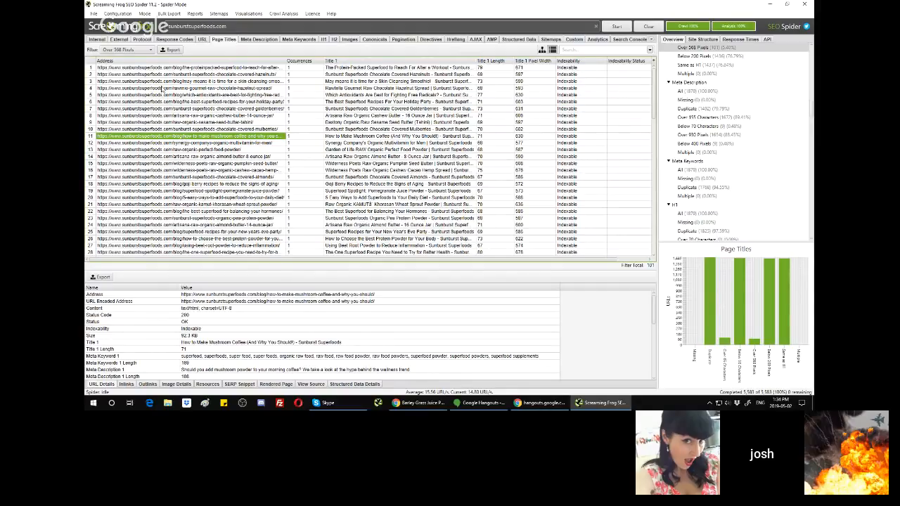
{"action": "left_click", "coordinate": [140, 49]}
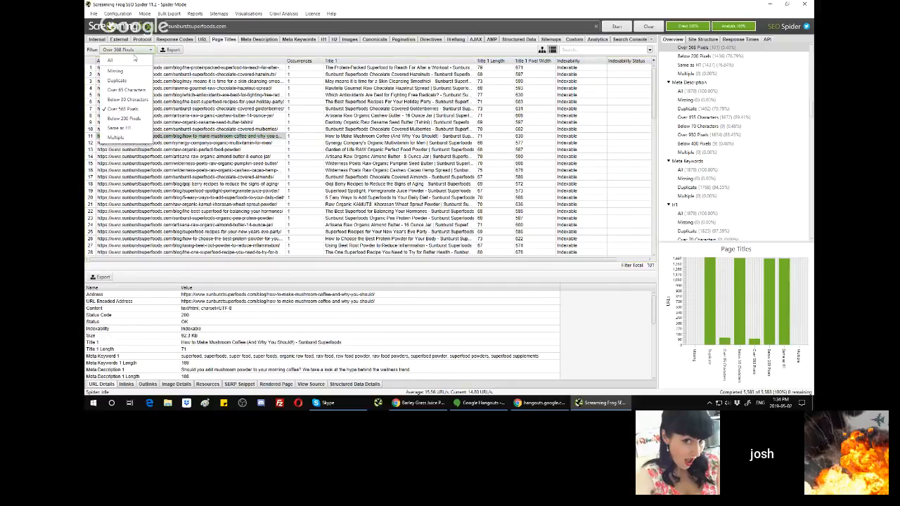
{"action": "left_click", "coordinate": [123, 60]}
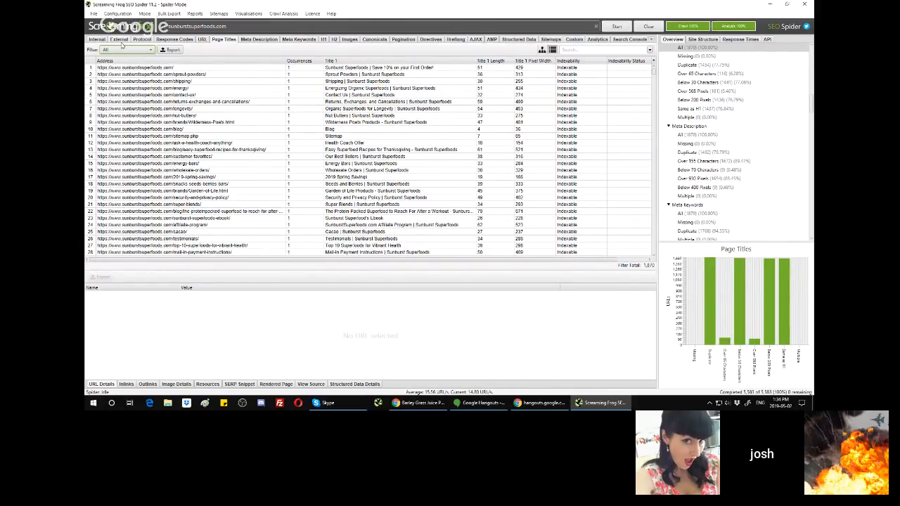
Examine the URL and page metadata reports, including the meta keywords of the Wilderness Poets brand page
{"action": "left_click", "coordinate": [202, 39]}
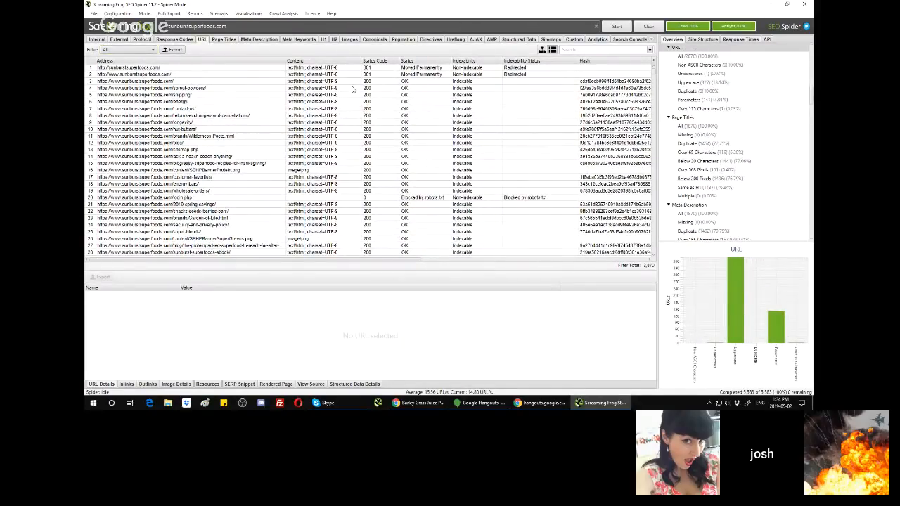
{"action": "left_click", "coordinate": [258, 39]}
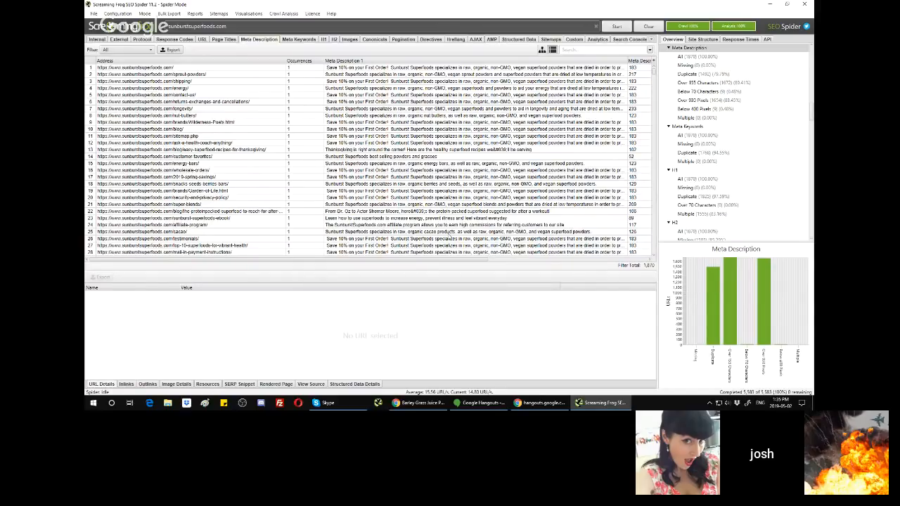
{"action": "left_click", "coordinate": [298, 40]}
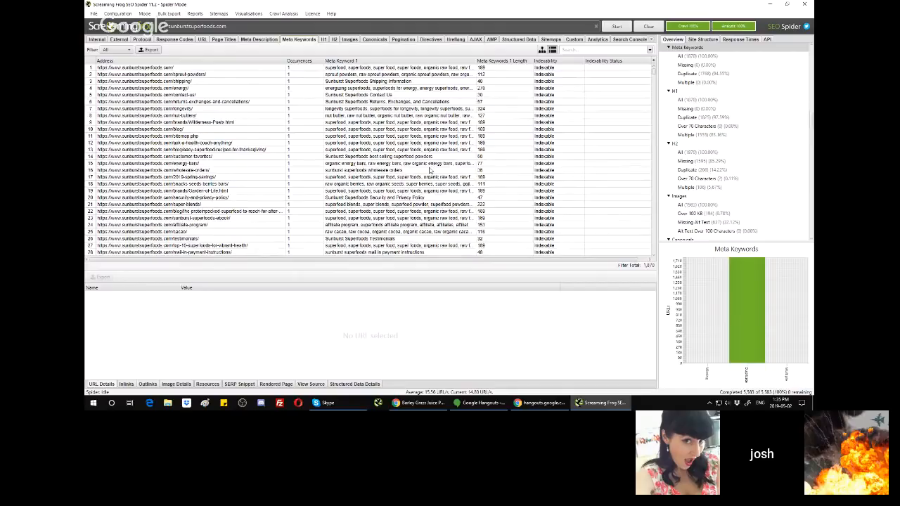
{"action": "left_click", "coordinate": [373, 122]}
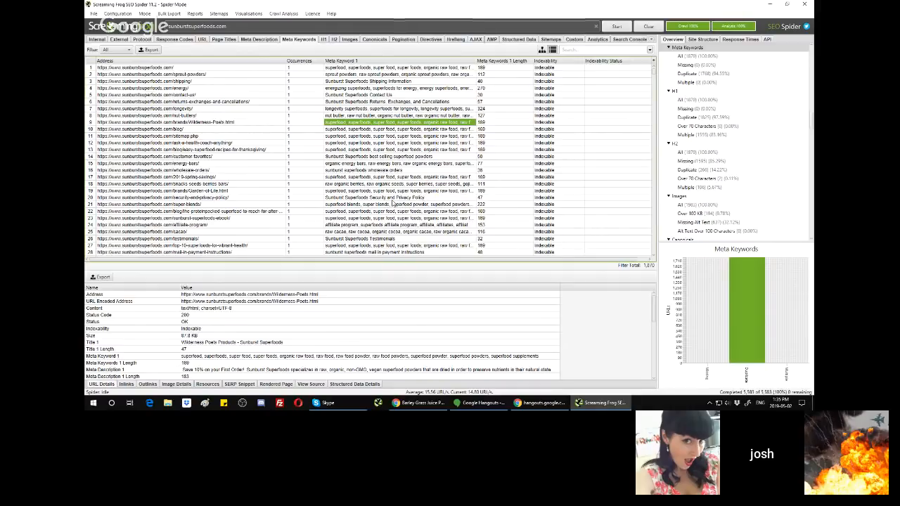
Review the H1 and H2 heading reports for the crawled pages
{"action": "left_click", "coordinate": [324, 39]}
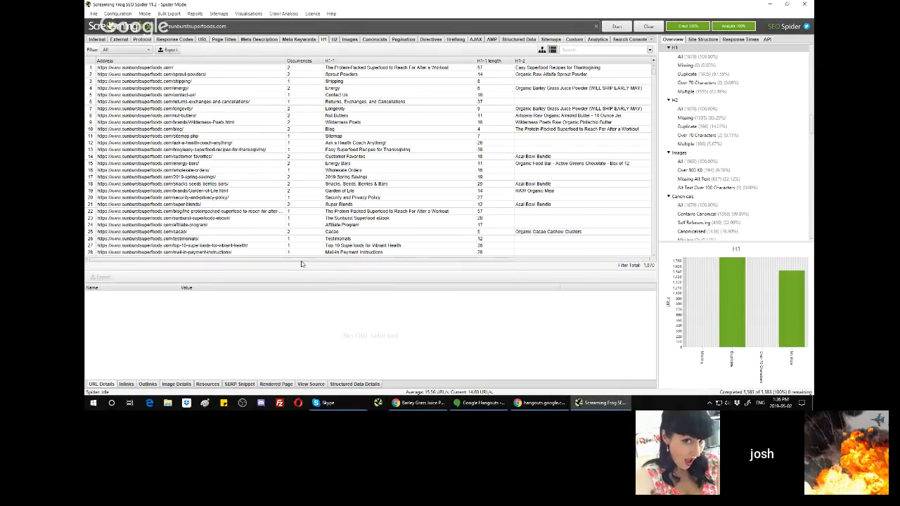
{"action": "mouse_move", "coordinate": [297, 260]}
{"action": "left_mouse_down"}
{"action": "mouse_move", "coordinate": [376, 260]}
{"action": "mouse_move", "coordinate": [284, 257]}
{"action": "left_mouse_up"}
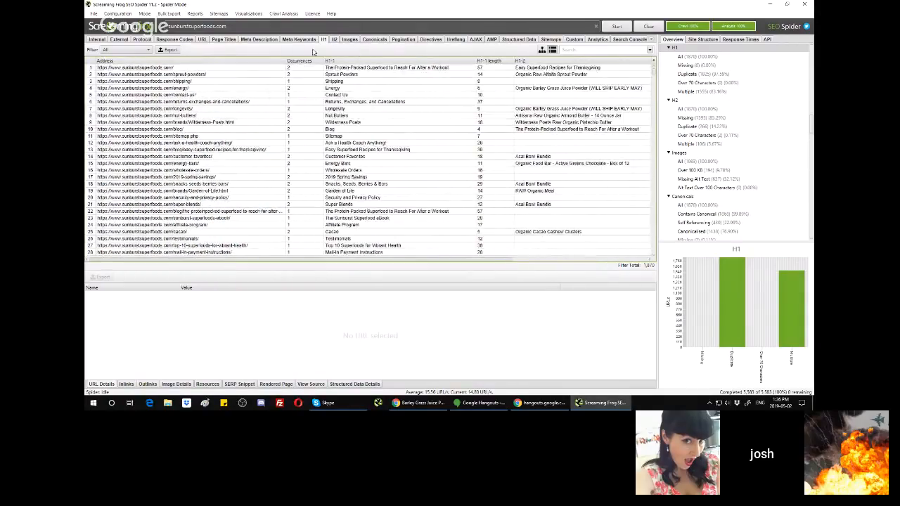
{"action": "left_click", "coordinate": [334, 41]}
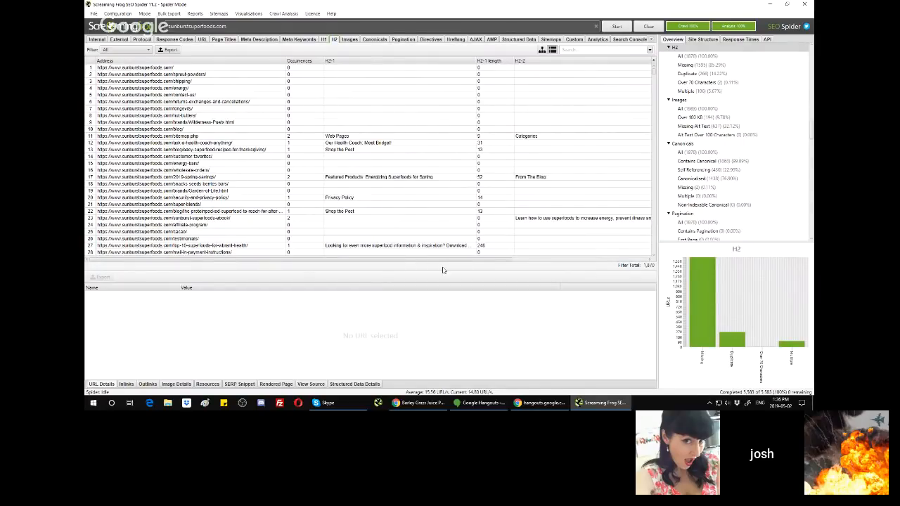
{"action": "mouse_move", "coordinate": [447, 261]}
{"action": "left_mouse_down"}
{"action": "mouse_move", "coordinate": [610, 265]}
{"action": "mouse_move", "coordinate": [432, 269]}
{"action": "left_mouse_up"}
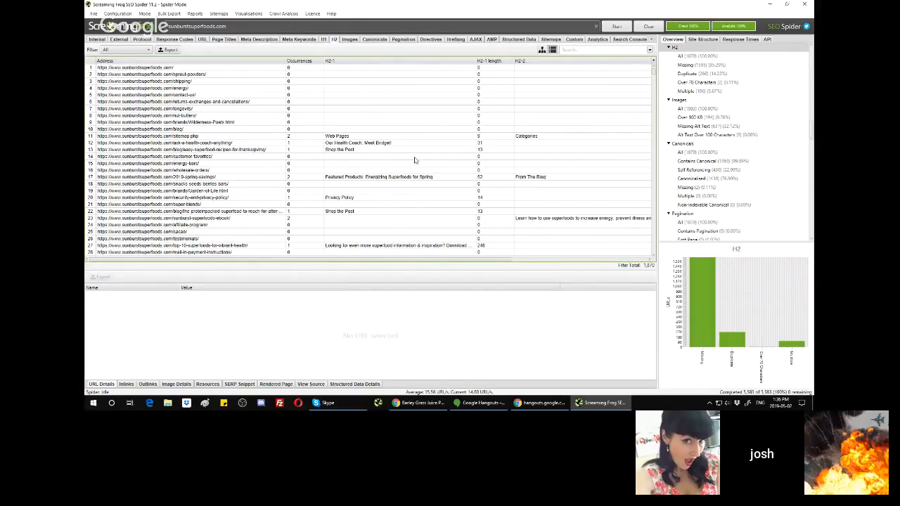
Review the canonical link elements and the pagination data of the crawled pages
{"action": "left_click", "coordinate": [373, 39]}
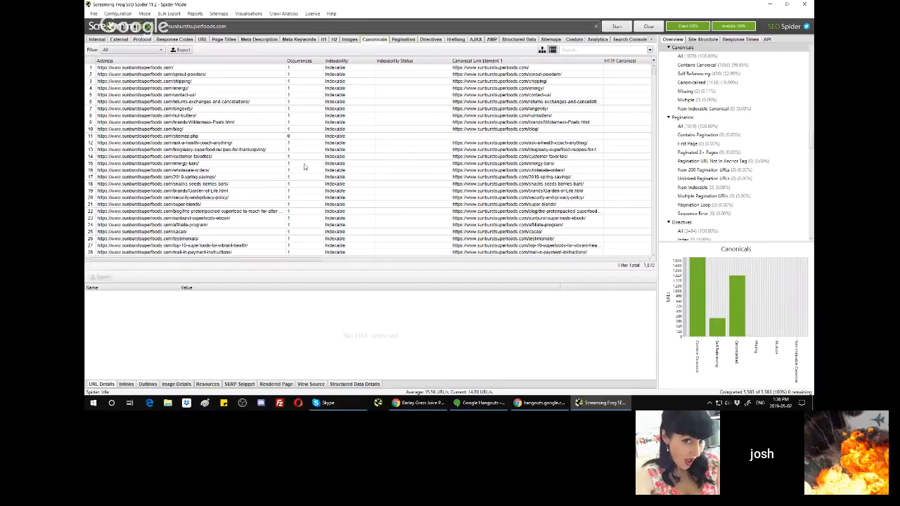
{"action": "left_click", "coordinate": [403, 40]}
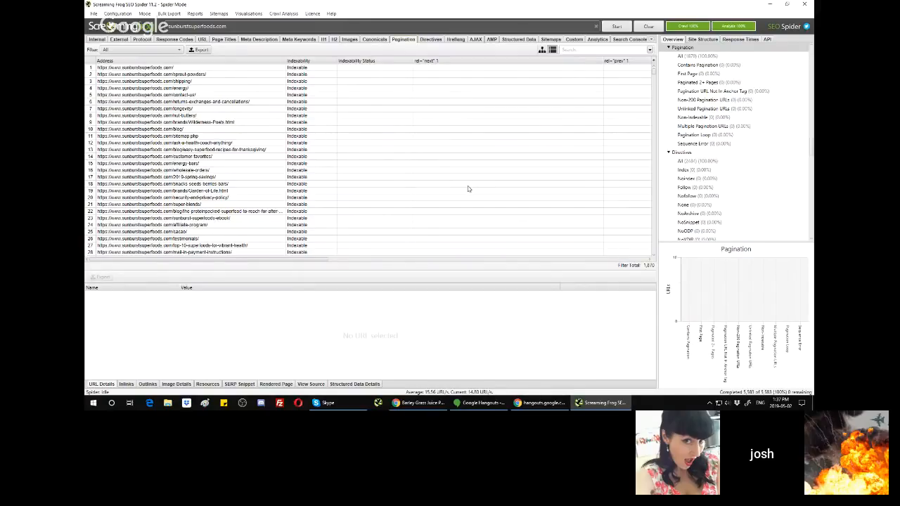
Show the Search Console report and look through the list of available crawl reports
{"action": "left_click", "coordinate": [602, 40]}
{"action": "left_click", "coordinate": [624, 40]}
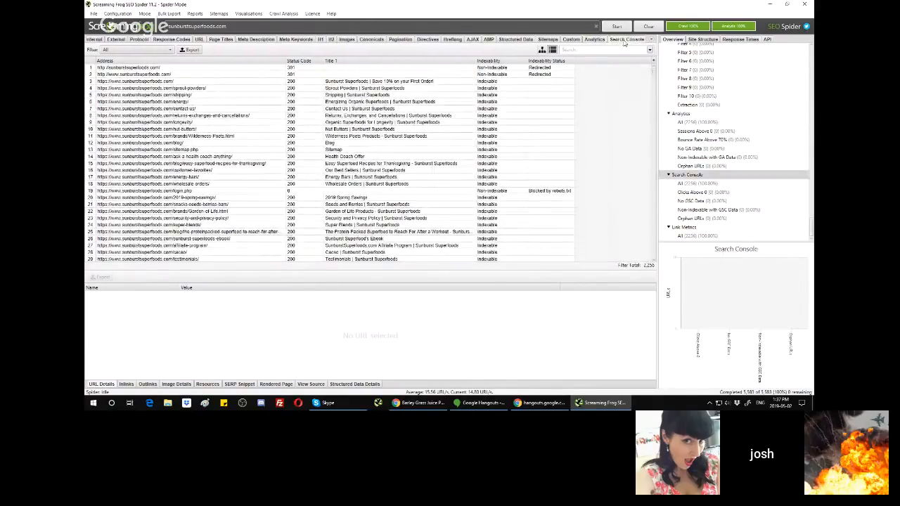
{"action": "left_click", "coordinate": [651, 40]}
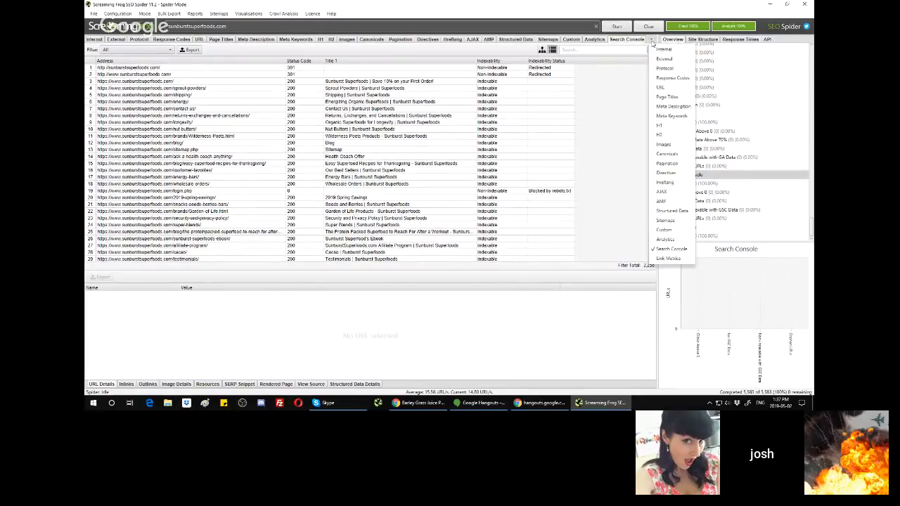
{"action": "left_click", "coordinate": [632, 42]}
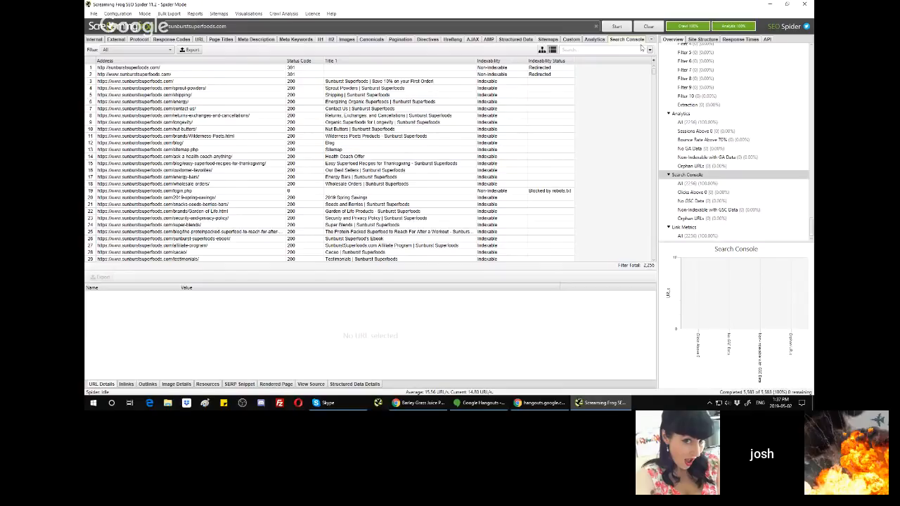
Review the Link Metrics, Search Console and Analytics reports for the crawled pages
{"action": "left_click", "coordinate": [651, 40]}
{"action": "left_click", "coordinate": [667, 266]}
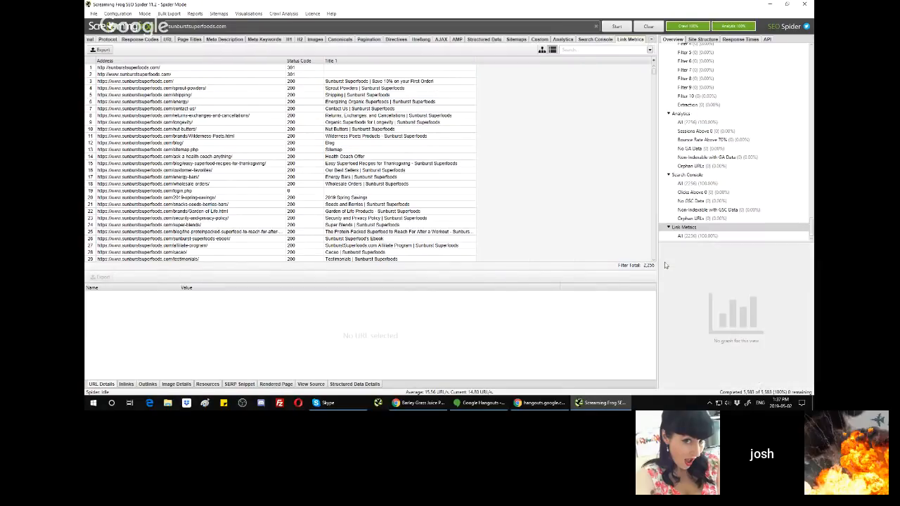
{"action": "left_click", "coordinate": [597, 41]}
{"action": "left_click", "coordinate": [560, 40]}
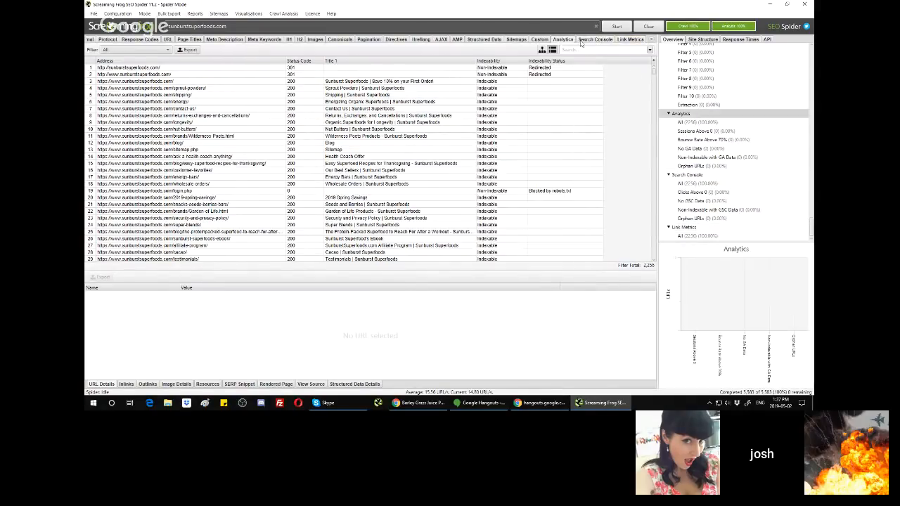
Examine the response time distribution of the crawled URLs across the one-second ranges from 0 to 3 seconds
{"action": "left_click", "coordinate": [768, 40]}
{"action": "left_click", "coordinate": [743, 40]}
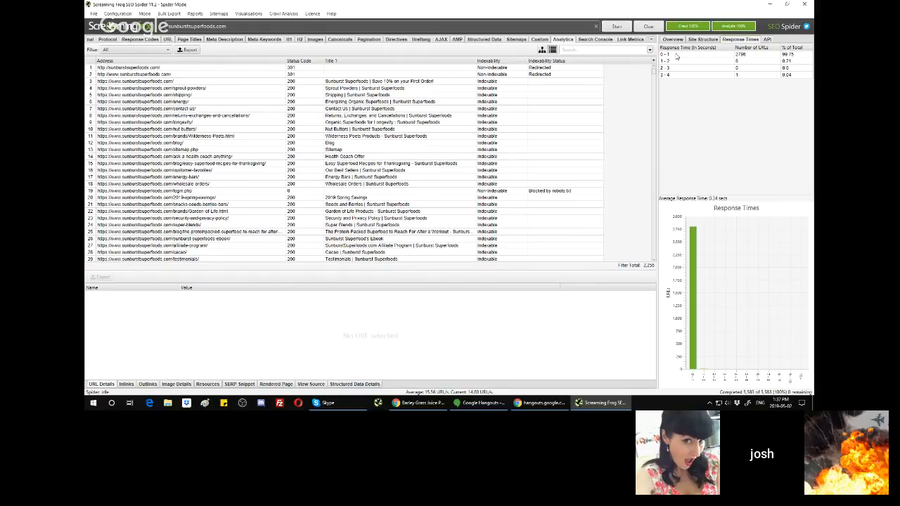
{"action": "left_click", "coordinate": [672, 62]}
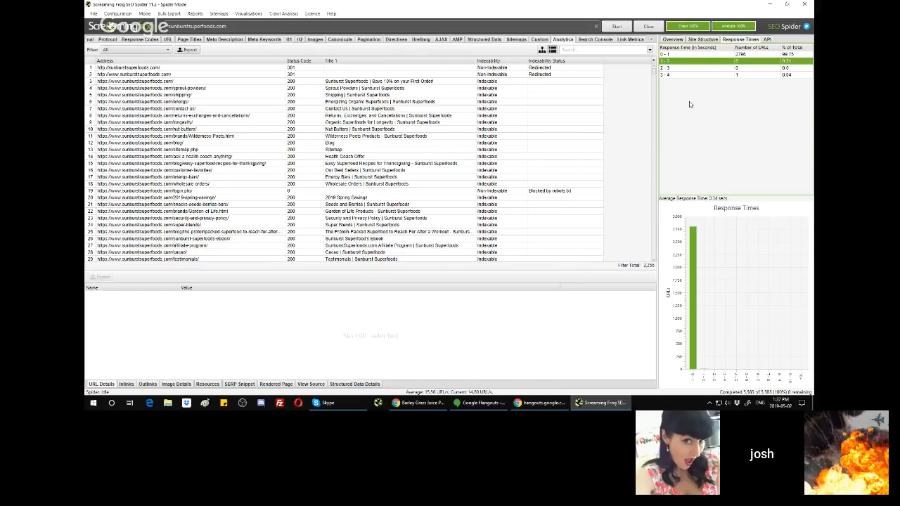
{"action": "left_click", "coordinate": [664, 54]}
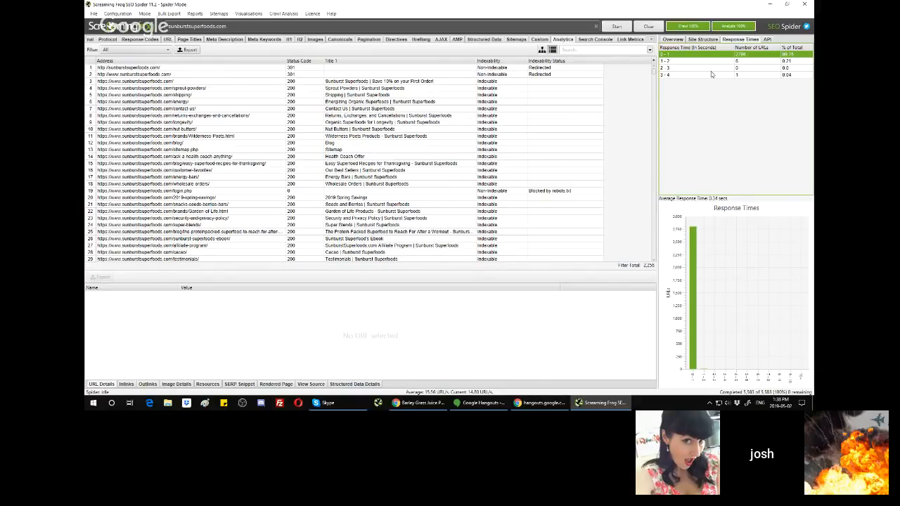
{"action": "left_click", "coordinate": [682, 69]}
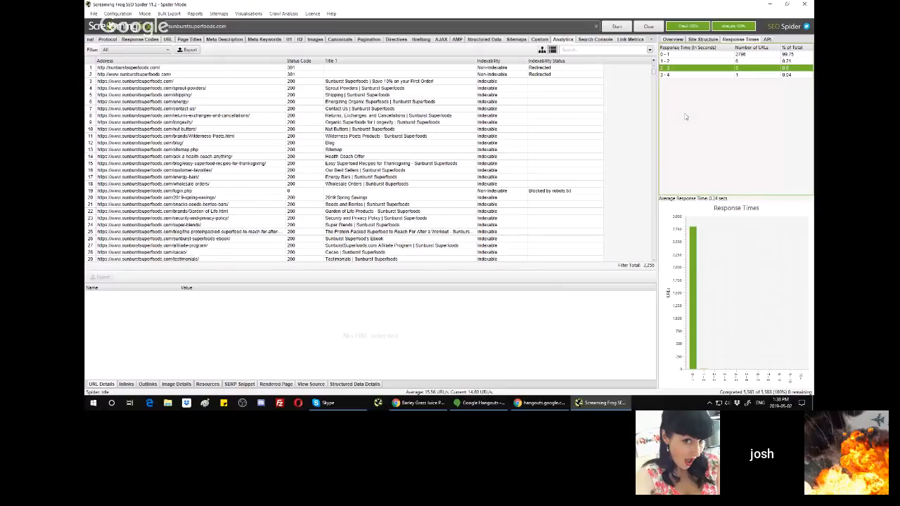
{"action": "left_click", "coordinate": [671, 57]}
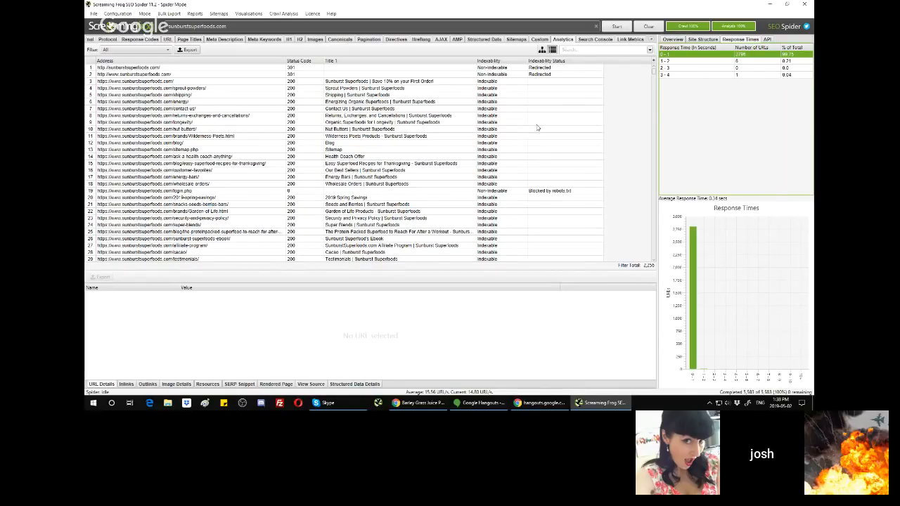
In Chrome's YouTube live chat, highlight the question on best practices for large blog sites and show the message held for review
{"action": "left_click", "coordinate": [769, 4]}
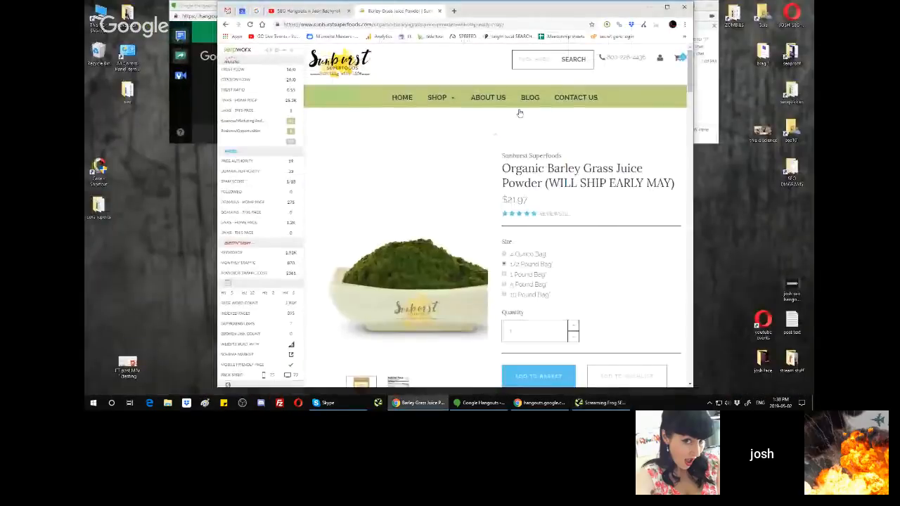
{"action": "left_click", "coordinate": [285, 55]}
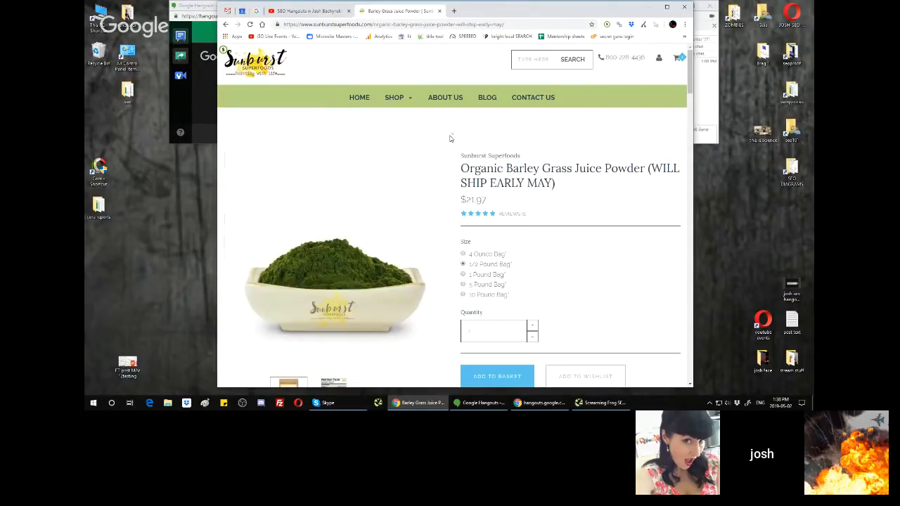
{"action": "left_click", "coordinate": [330, 11]}
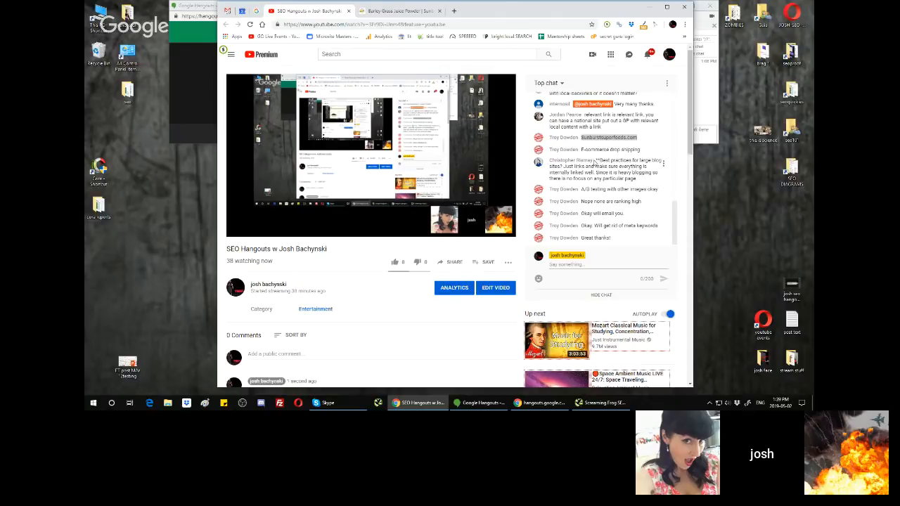
{"action": "left_click_drag", "start_coordinate": [595, 160], "coordinate": [647, 183]}
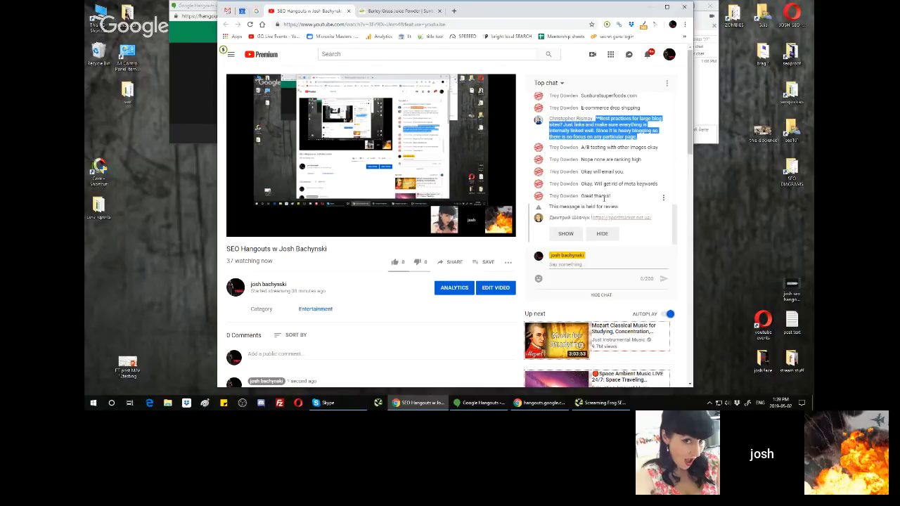
{"action": "left_click", "coordinate": [565, 233]}
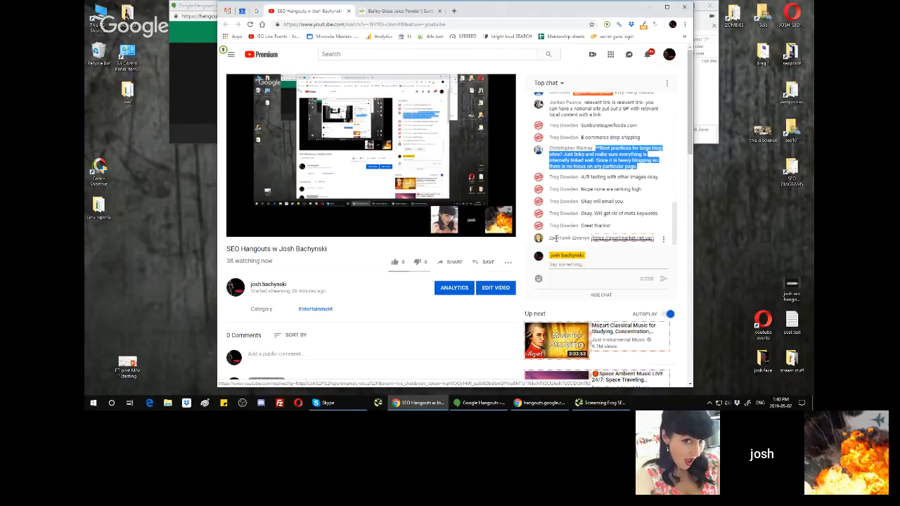
Search Google for the English translation of the link poster's first name from the chat, and close the results
{"action": "left_click_drag", "start_coordinate": [549, 237], "coordinate": [572, 236]}
{"action": "key", "text": "ctrl+c"}
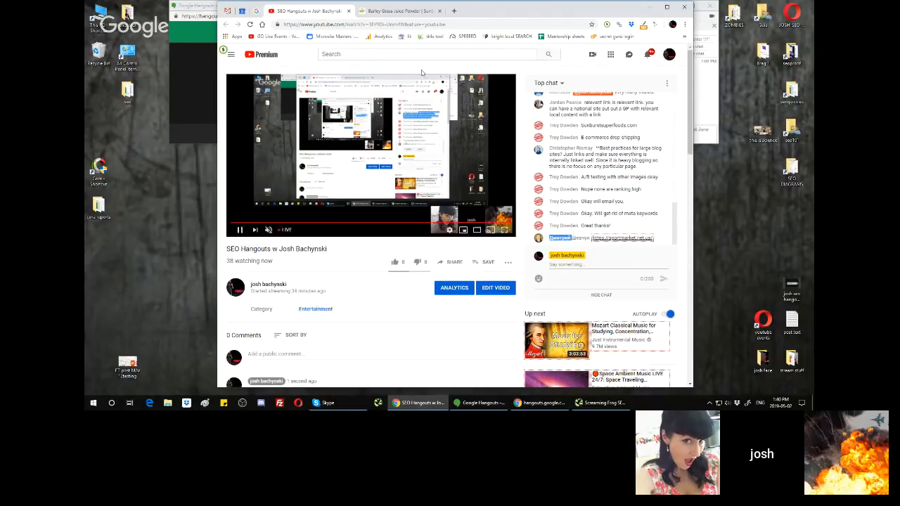
{"action": "left_click", "coordinate": [453, 10]}
{"action": "key", "text": "ctrl+v"}
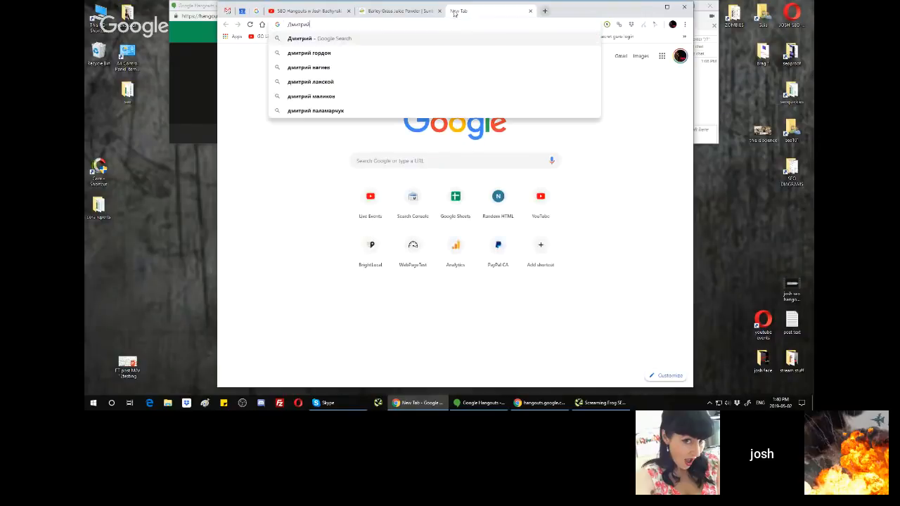
{"action": "key", "text": "Return"}
{"action": "left_click", "coordinate": [321, 61]}
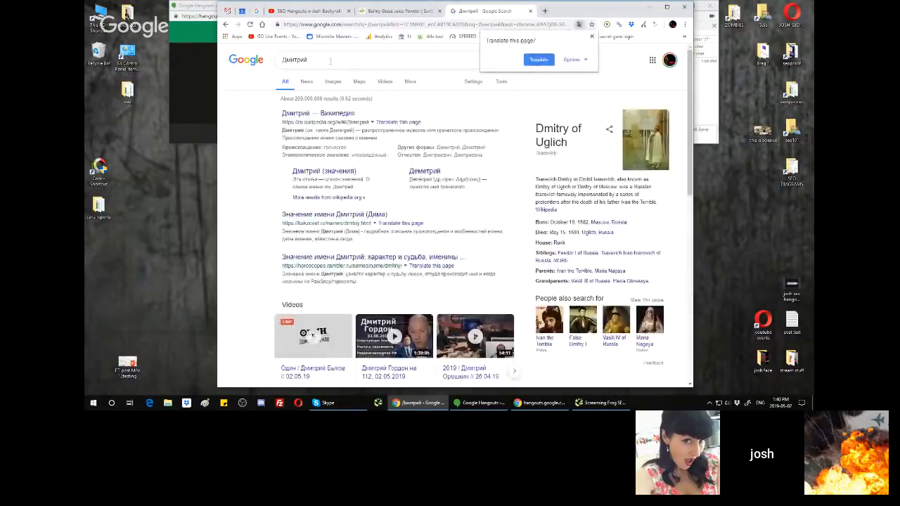
{"action": "type", "text": "to englush"}
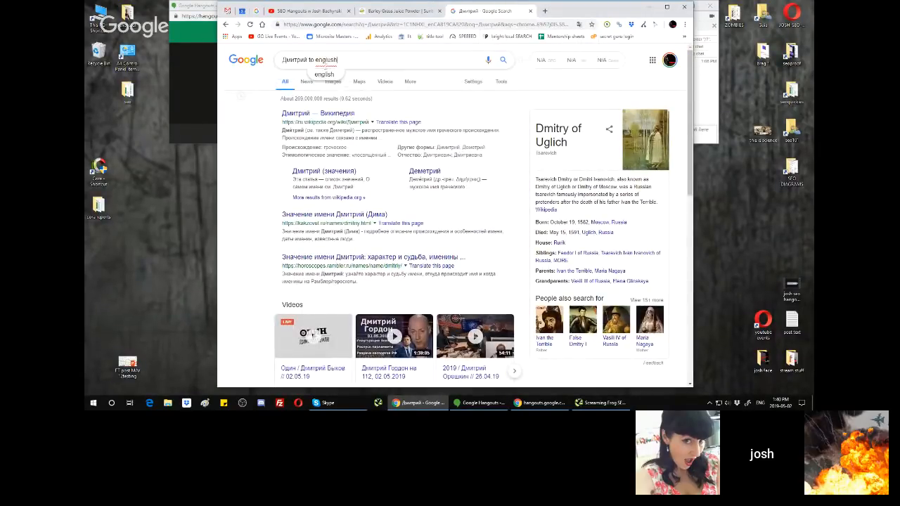
{"action": "key", "text": "Return"}
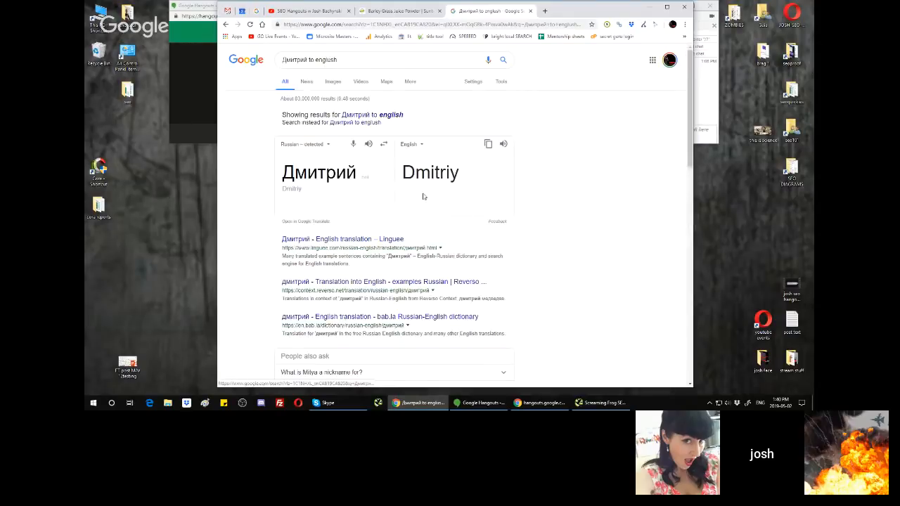
{"action": "left_click", "coordinate": [530, 11]}
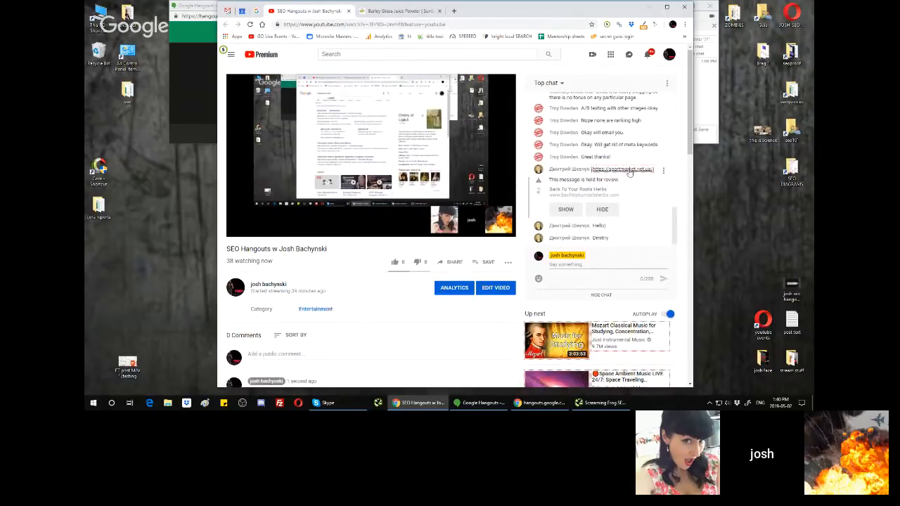
Open the sportmarket.net.ua link from the chat, copy the site's address, and switch to Screaming Frog
{"action": "left_click", "coordinate": [627, 171]}
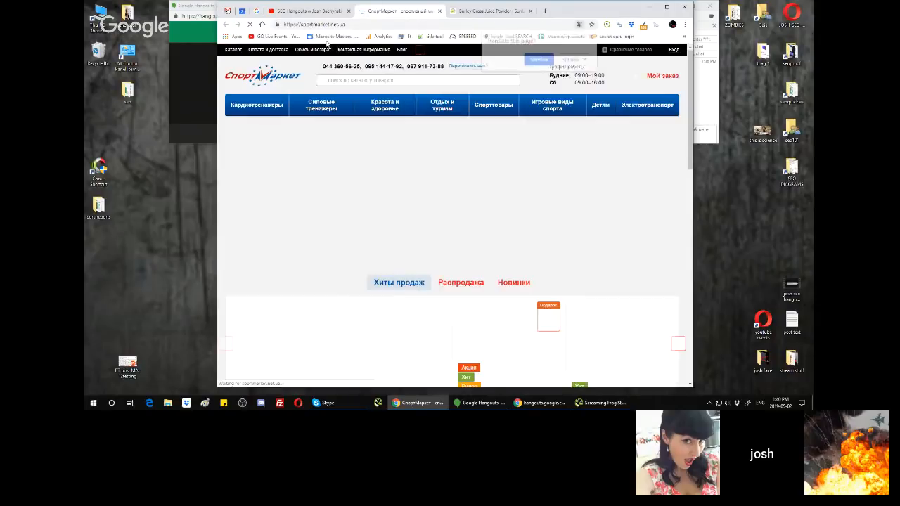
{"action": "left_click", "coordinate": [317, 25]}
{"action": "key", "text": "super+c"}
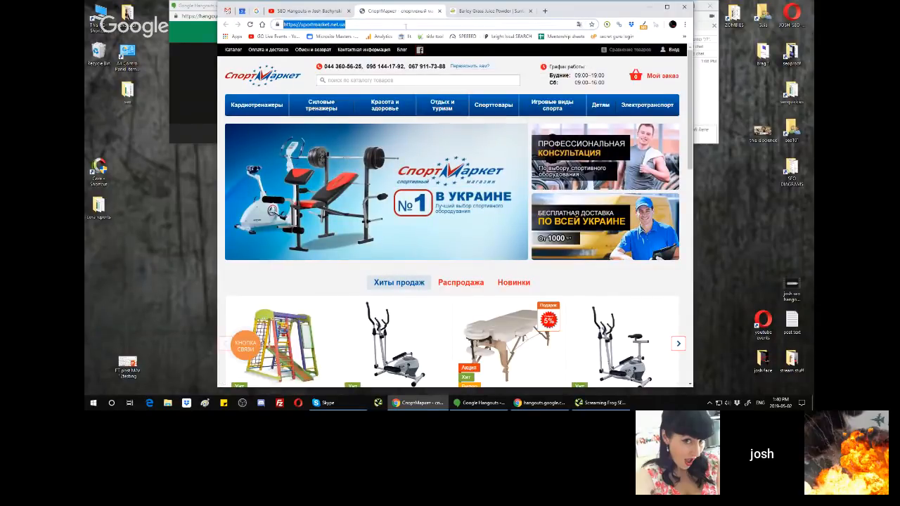
{"action": "left_click", "coordinate": [596, 403]}
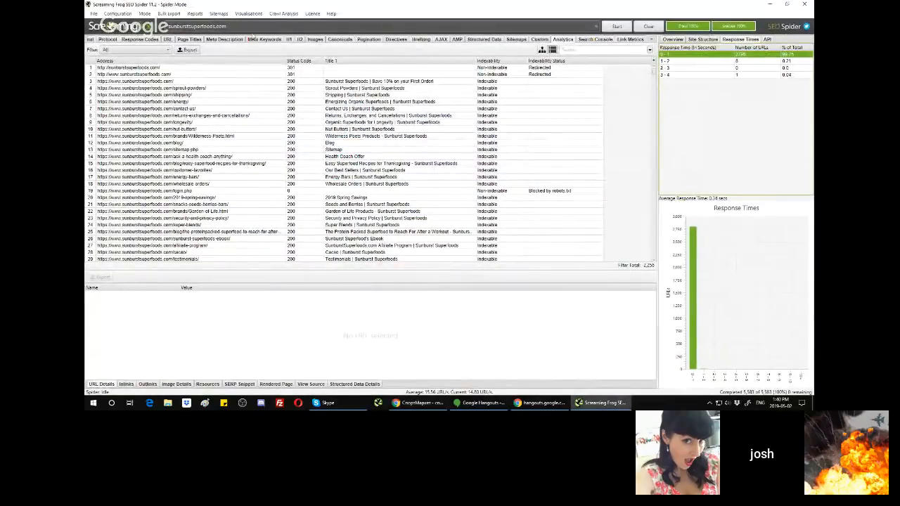
{"action": "left_click", "coordinate": [93, 14]}
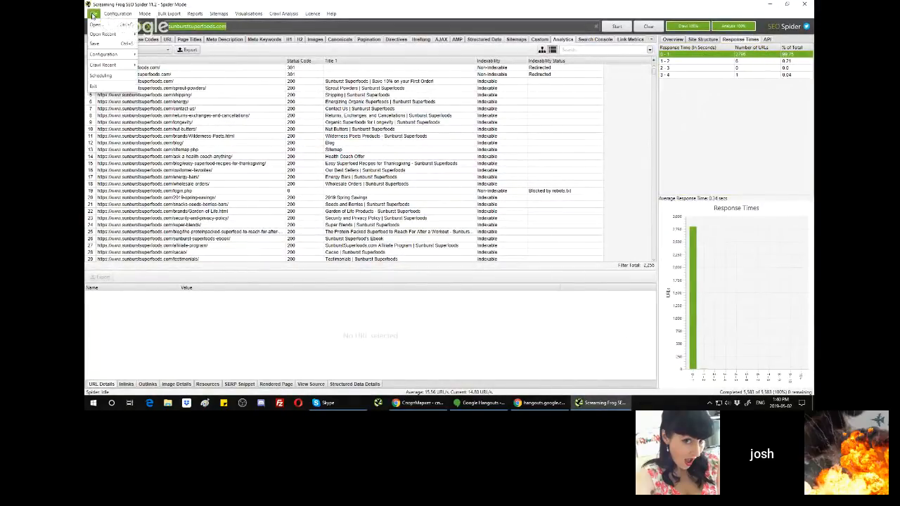
{"action": "left_click", "coordinate": [105, 47]}
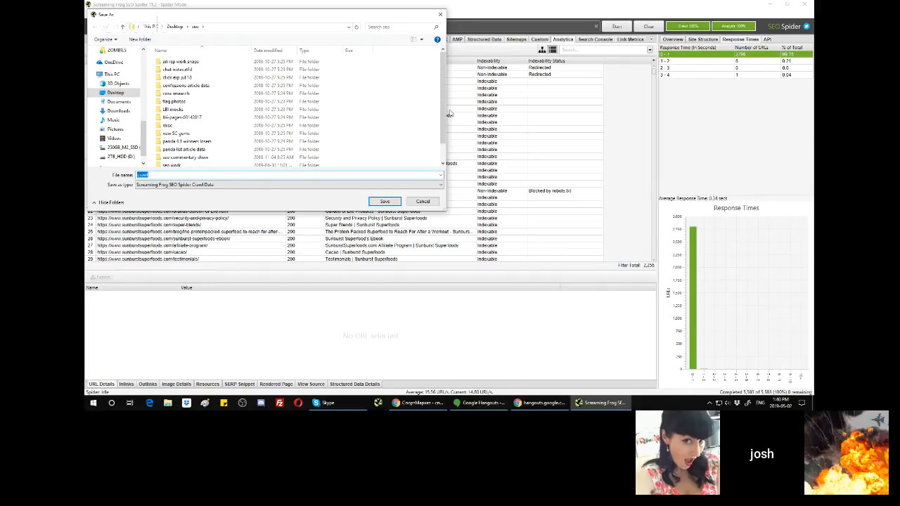
{"action": "left_click", "coordinate": [422, 201]}
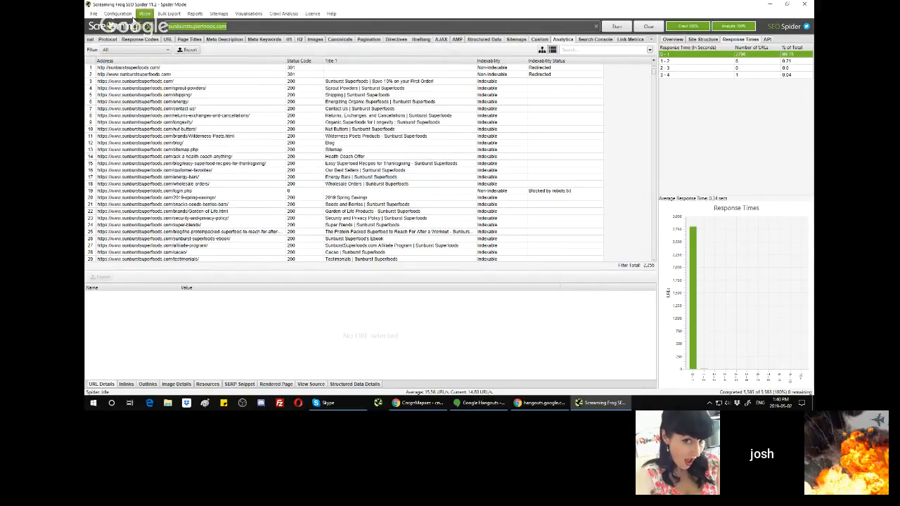
Save the finished crawl on the desktop under the file name sunburstsuperfoods.com
{"action": "left_click", "coordinate": [93, 13]}
{"action": "left_click", "coordinate": [95, 44]}
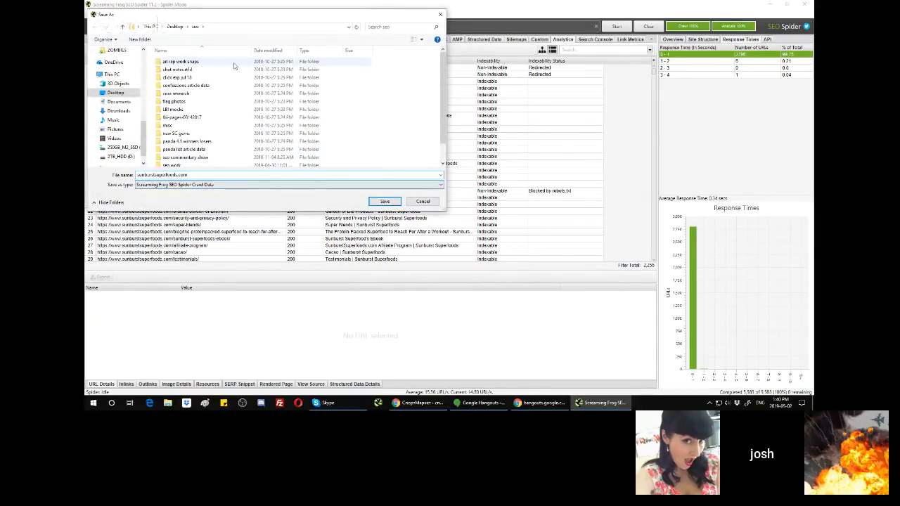
{"action": "left_click", "coordinate": [112, 110]}
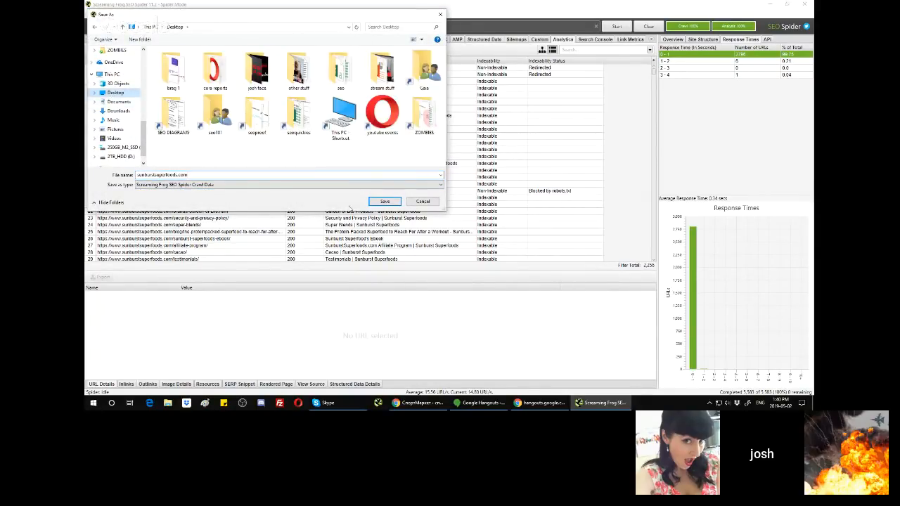
{"action": "left_click", "coordinate": [384, 202]}
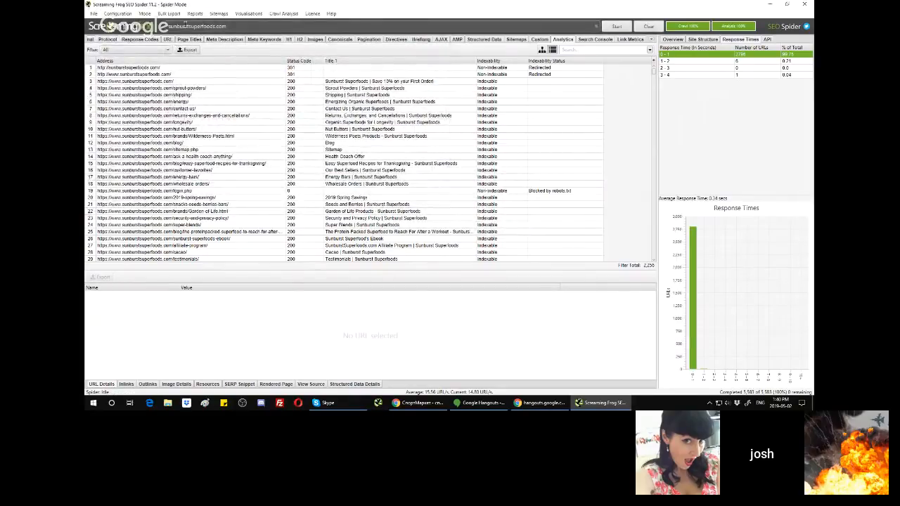
{"action": "key", "text": "super+v"}
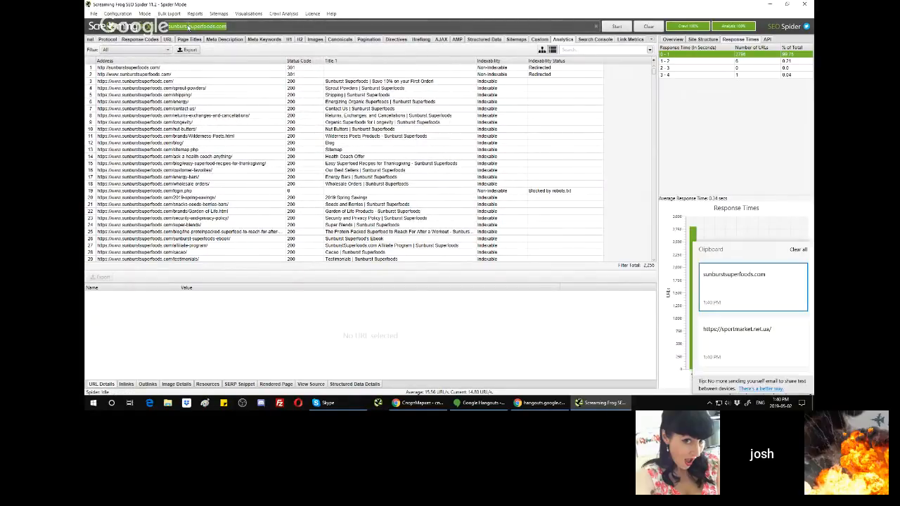
{"action": "left_click", "coordinate": [738, 332]}
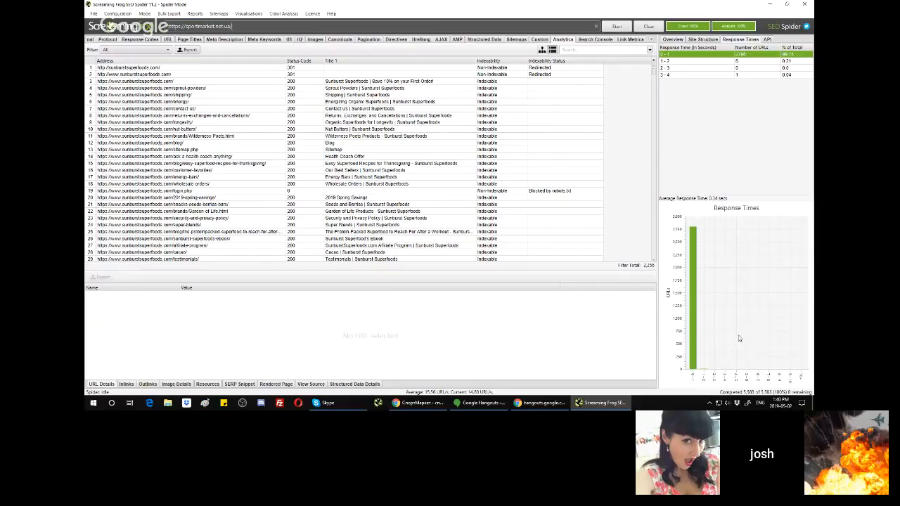
{"action": "left_click", "coordinate": [617, 26]}
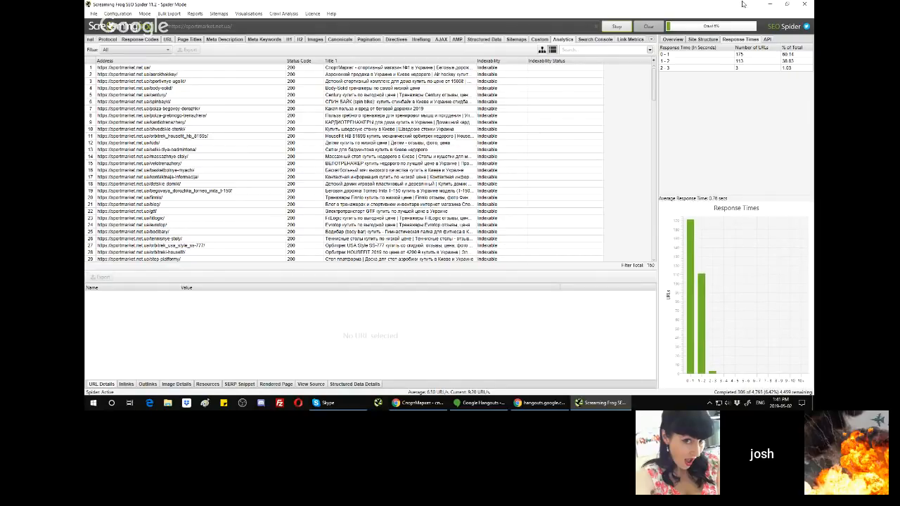
Return to Chrome, close the barley grass product page, and look through the SportMarket homepage down to its footer
{"action": "left_click", "coordinate": [769, 4]}
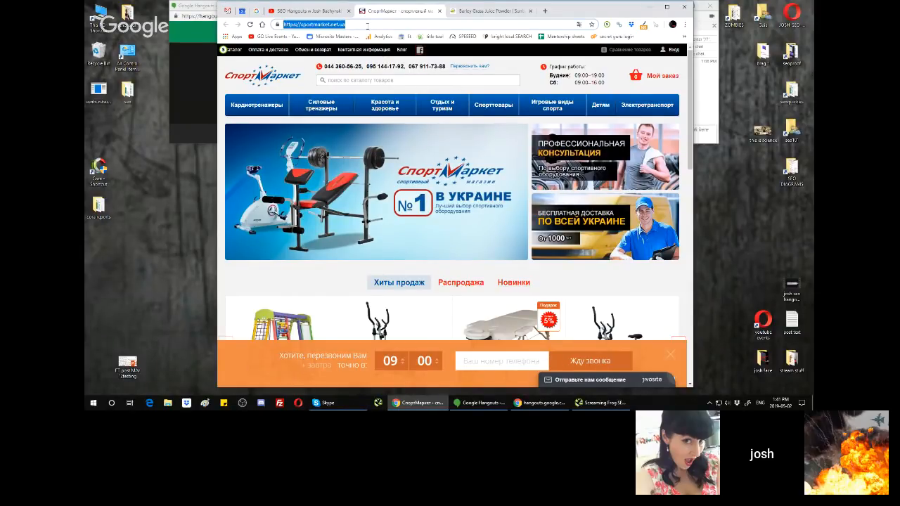
{"action": "left_click", "coordinate": [481, 12]}
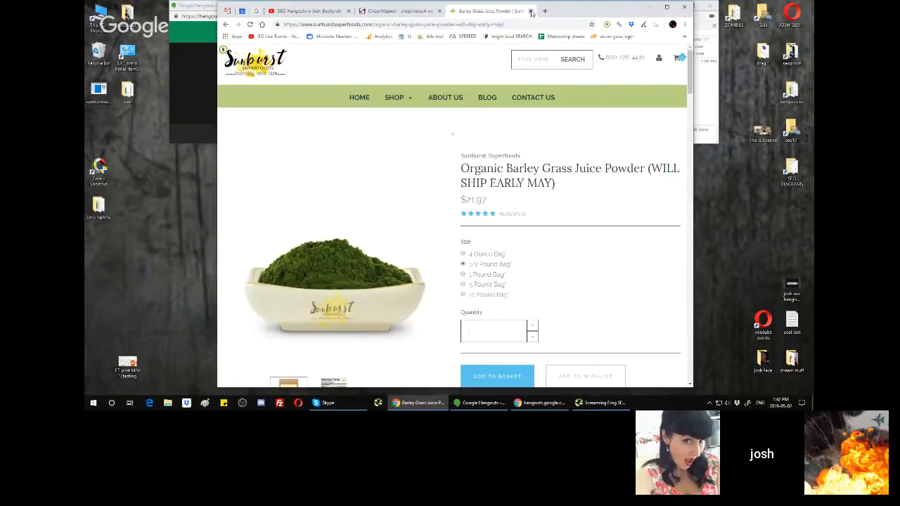
{"action": "left_click", "coordinate": [530, 11]}
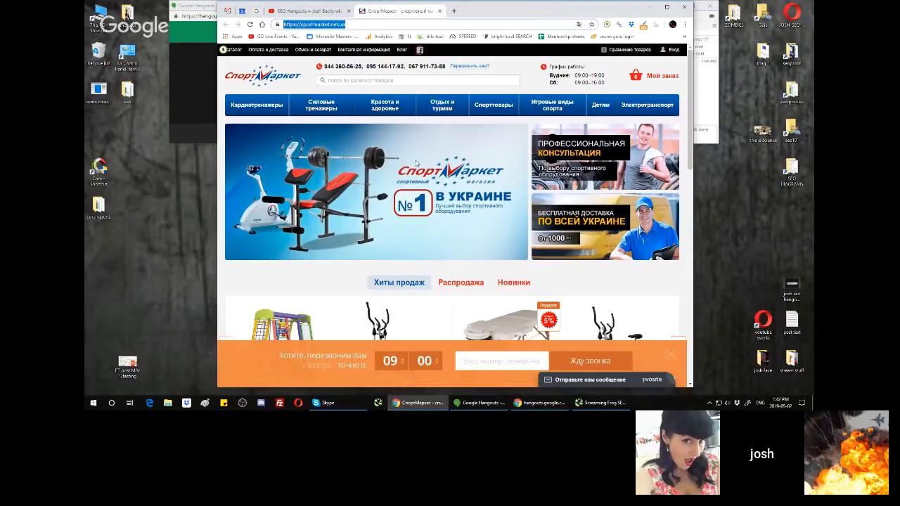
{"action": "scroll", "coordinate": [411, 165], "scroll_direction": "down", "scroll_amount": 8}
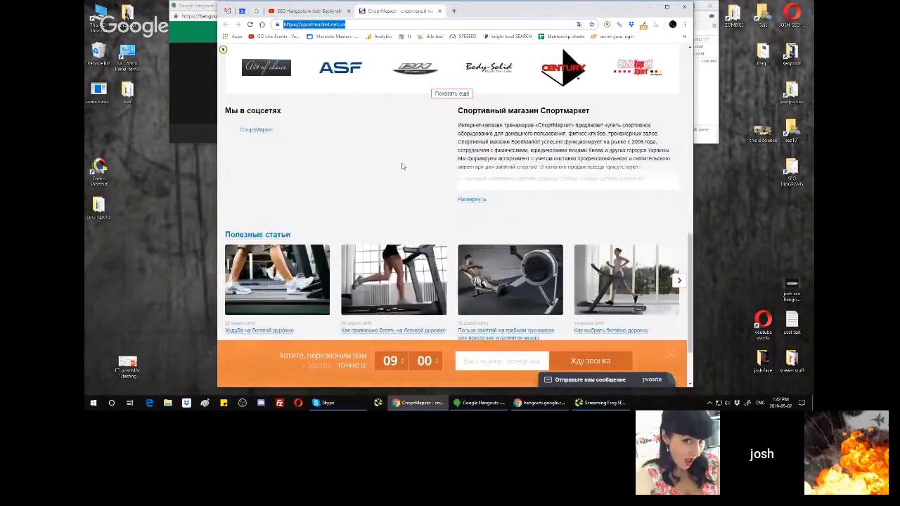
{"action": "scroll", "coordinate": [404, 183], "scroll_direction": "down", "scroll_amount": 2}
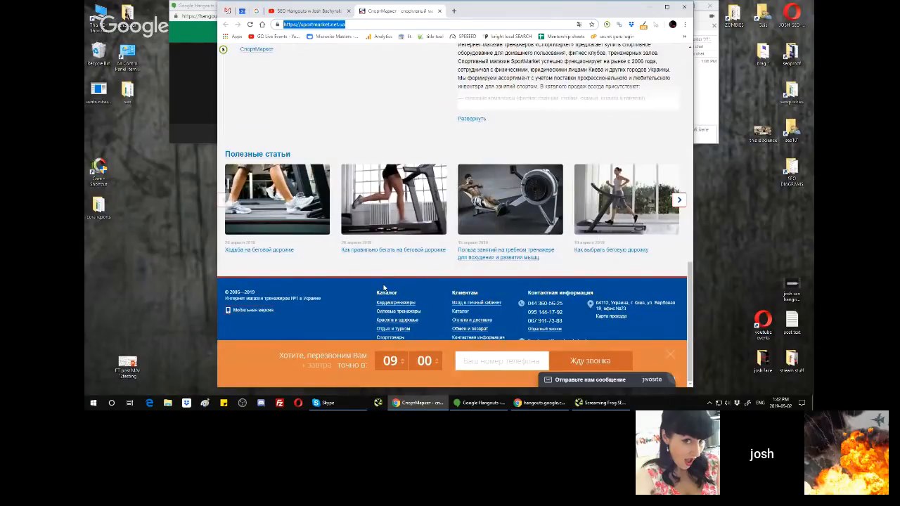
Look over the SportMarket homepage again, covering the header, bestsellers, popular categories and brand sections
{"action": "scroll", "coordinate": [391, 282], "scroll_direction": "up", "scroll_amount": 5}
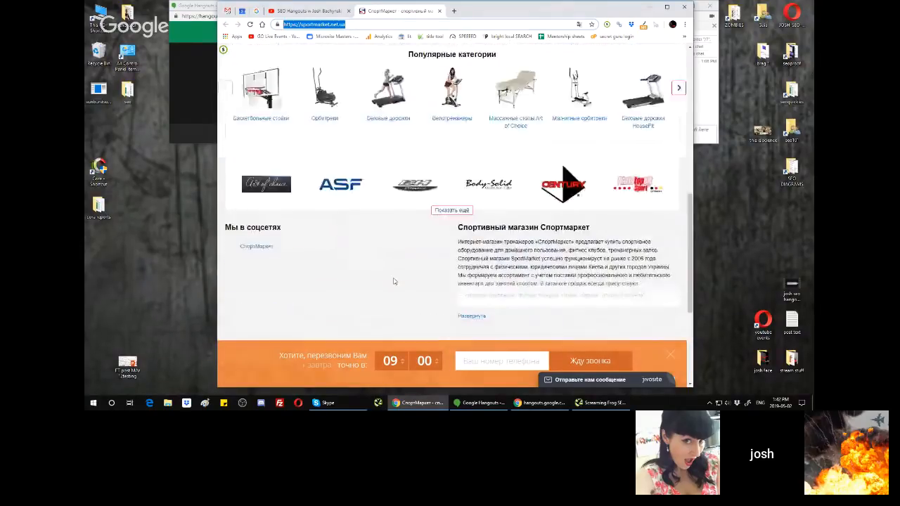
{"action": "scroll", "coordinate": [393, 281], "scroll_direction": "up", "scroll_amount": 5}
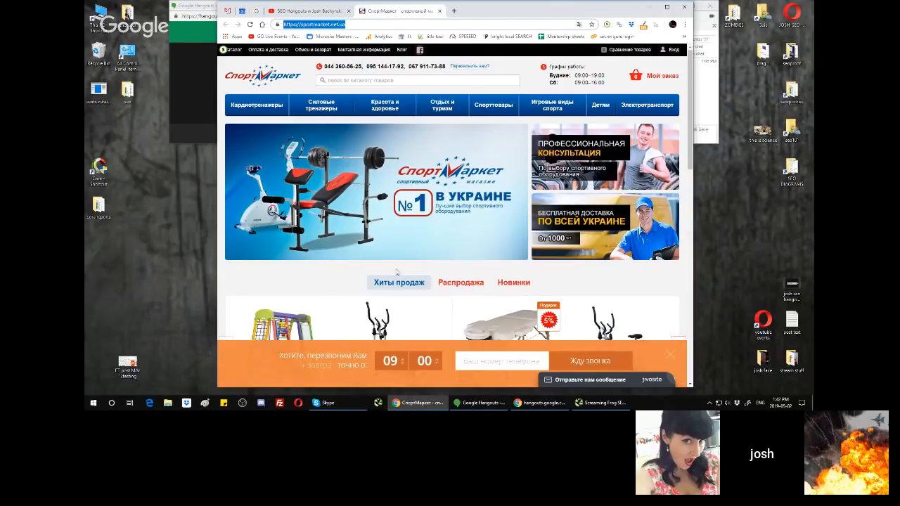
{"action": "mouse_move", "coordinate": [523, 103]}
{"action": "scroll", "coordinate": [624, 282], "scroll_direction": "down", "scroll_amount": 2}
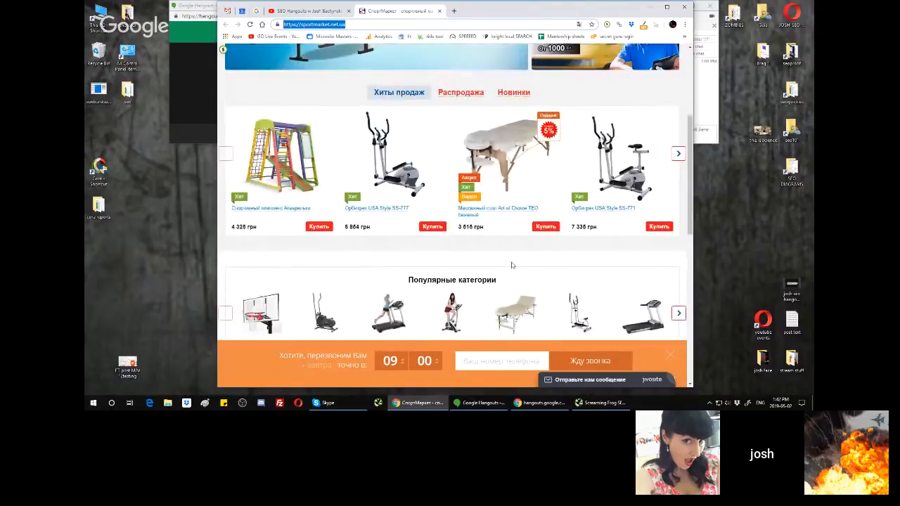
{"action": "scroll", "coordinate": [512, 264], "scroll_direction": "down", "scroll_amount": 2}
{"action": "scroll", "coordinate": [515, 265], "scroll_direction": "down", "scroll_amount": 1}
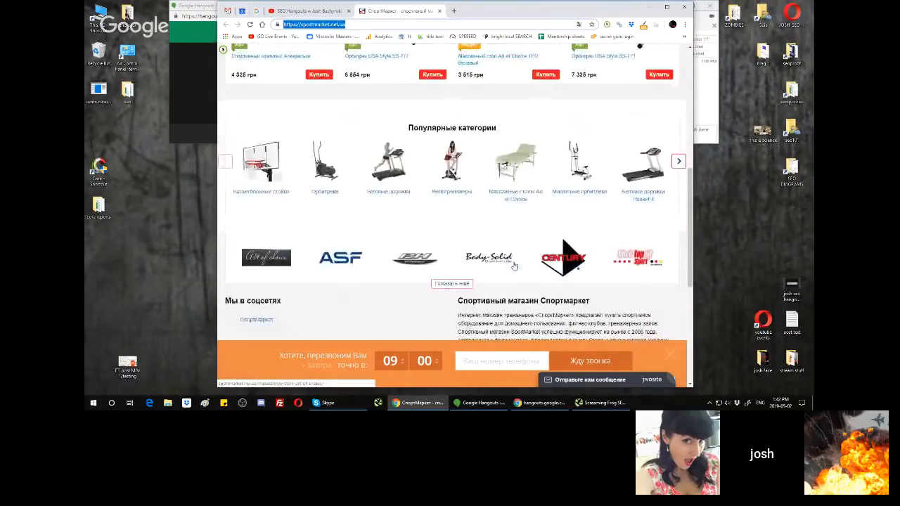
{"action": "scroll", "coordinate": [515, 266], "scroll_direction": "up", "scroll_amount": 5}
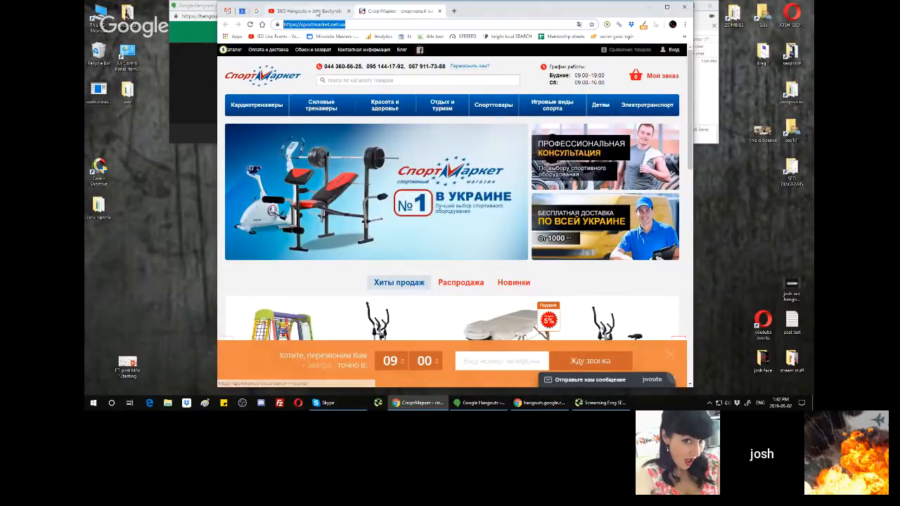
Check the YouTube live chat, inspect the running crawl's 1–2 second response times in Screaming Frog, and return to Chrome
{"action": "left_click", "coordinate": [307, 10]}
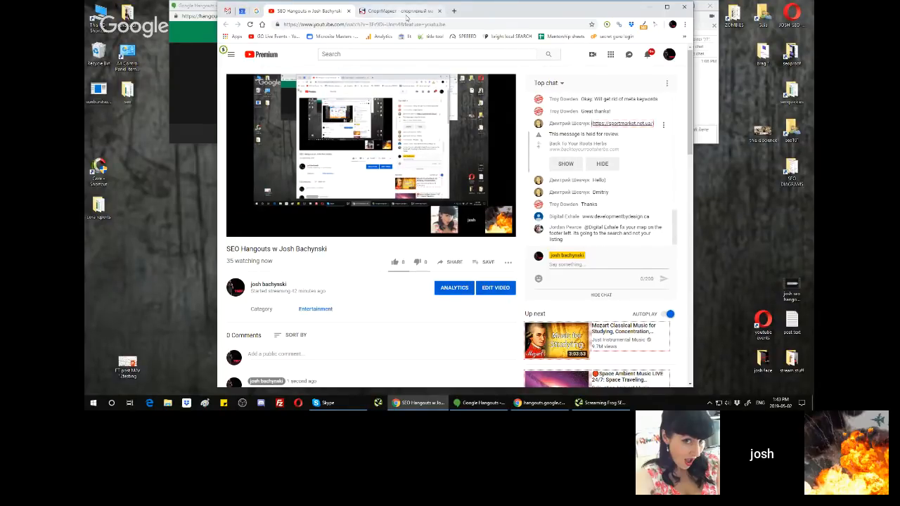
{"action": "left_click", "coordinate": [606, 402]}
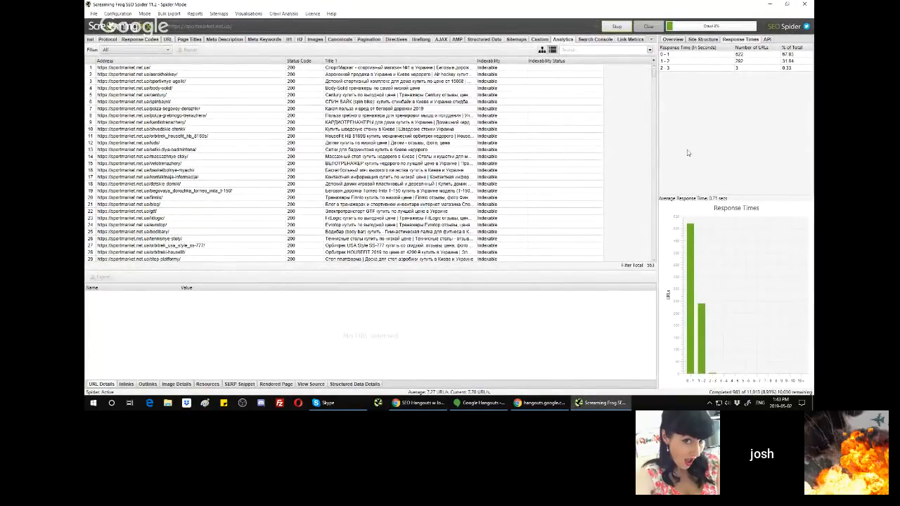
{"action": "left_click", "coordinate": [787, 62]}
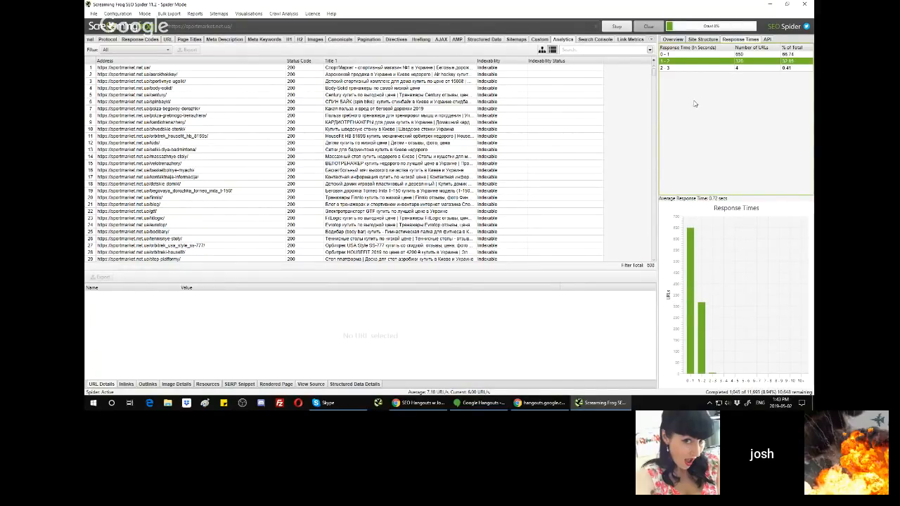
{"action": "left_click", "coordinate": [769, 5]}
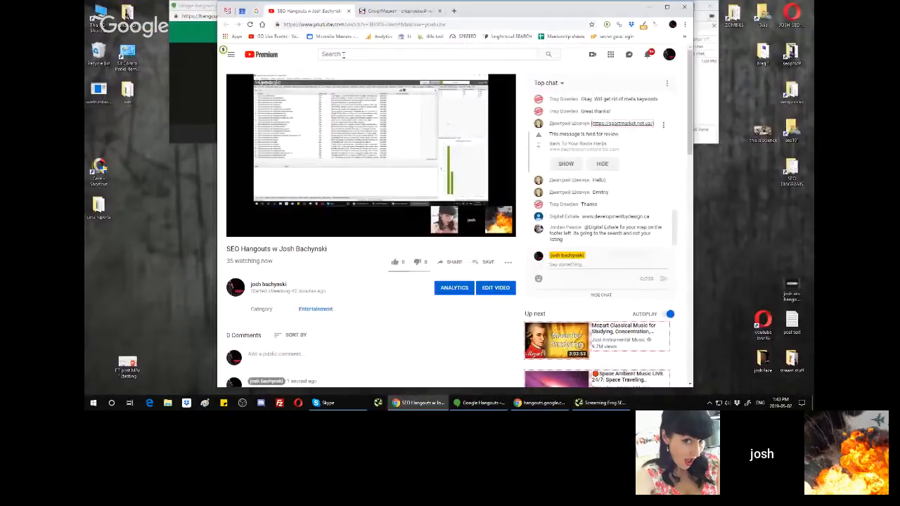
On the SportMarket site, open the Массажные столы category under Красота и здоровье and open the Art of Choice MIA product page
{"action": "left_click", "coordinate": [400, 11]}
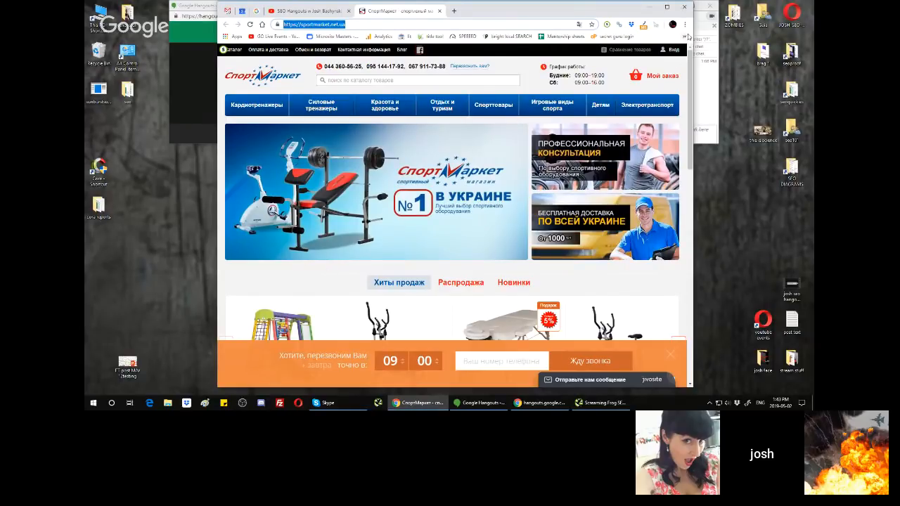
{"action": "left_click", "coordinate": [361, 26]}
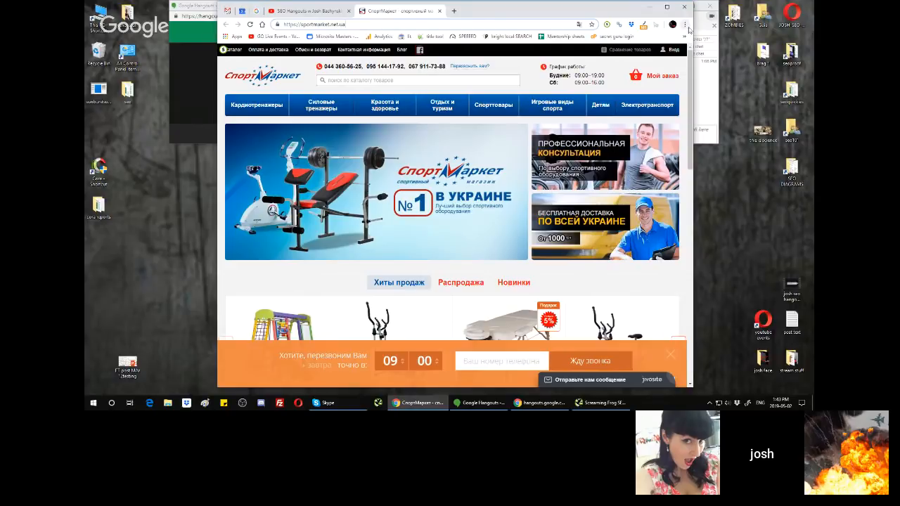
{"action": "mouse_move", "coordinate": [385, 109]}
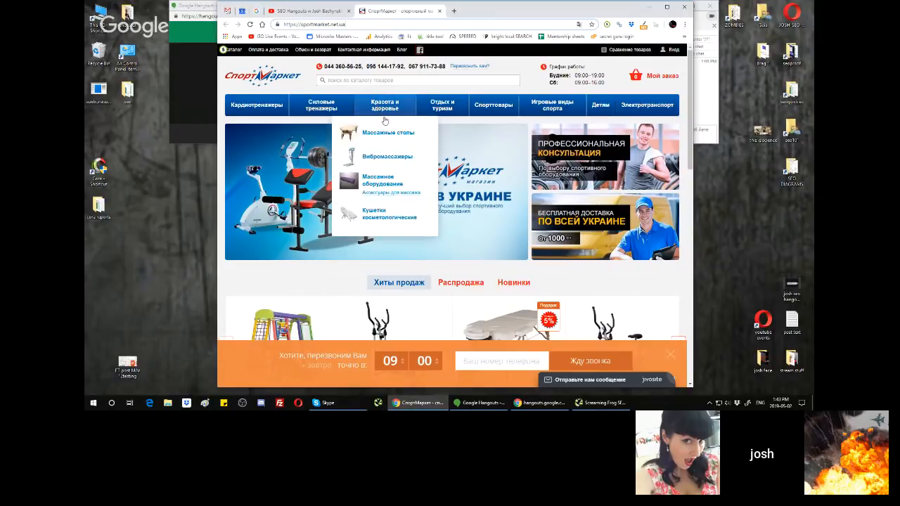
{"action": "left_click", "coordinate": [385, 135]}
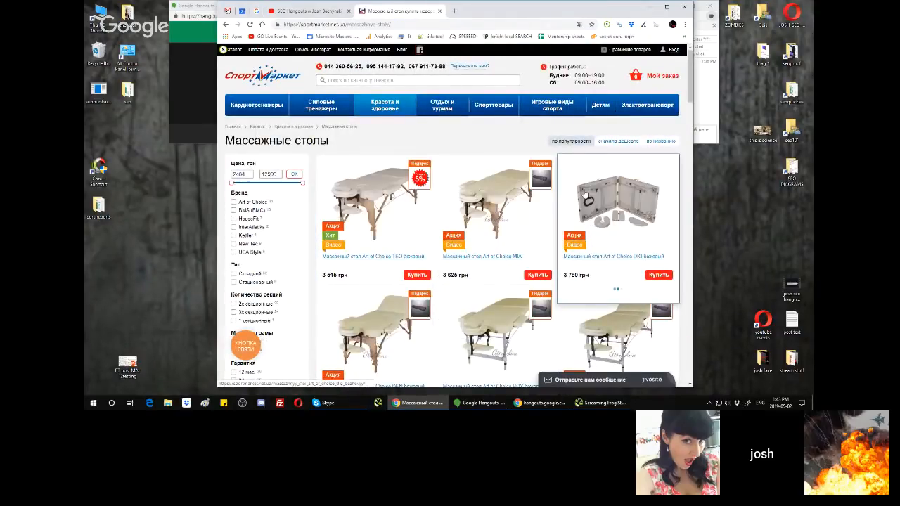
{"action": "left_click", "coordinate": [499, 190]}
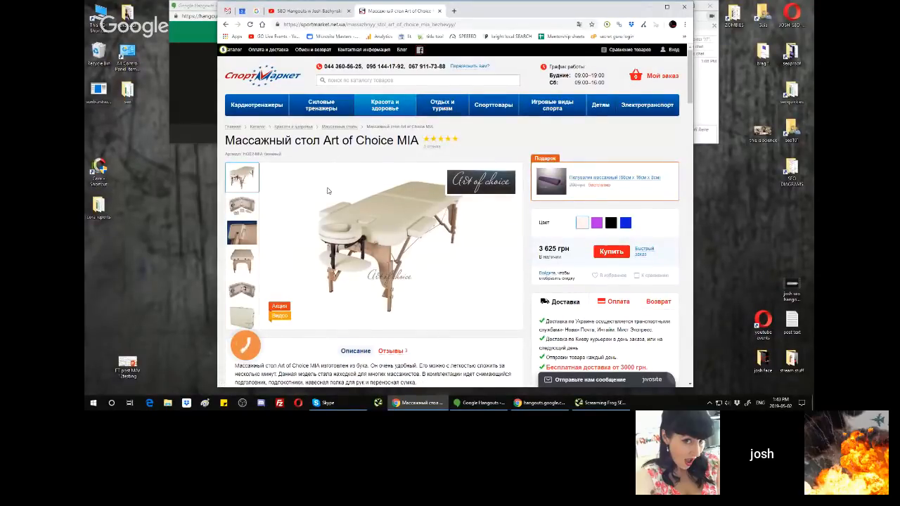
Examine the delivery details and price block on the Art of Choice MIA product page, highlighting the delivery text
{"action": "scroll", "coordinate": [376, 314], "scroll_direction": "down", "scroll_amount": 1}
{"action": "scroll", "coordinate": [376, 314], "scroll_direction": "up", "scroll_amount": 1}
{"action": "left_click_drag", "start_coordinate": [624, 359], "coordinate": [549, 322]}
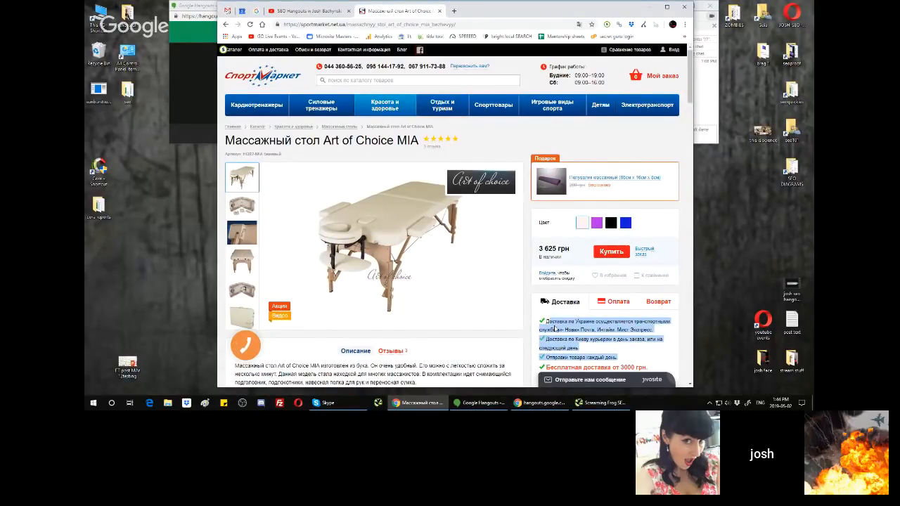
{"action": "left_click", "coordinate": [593, 349]}
{"action": "left_click_drag", "start_coordinate": [621, 358], "coordinate": [569, 321]}
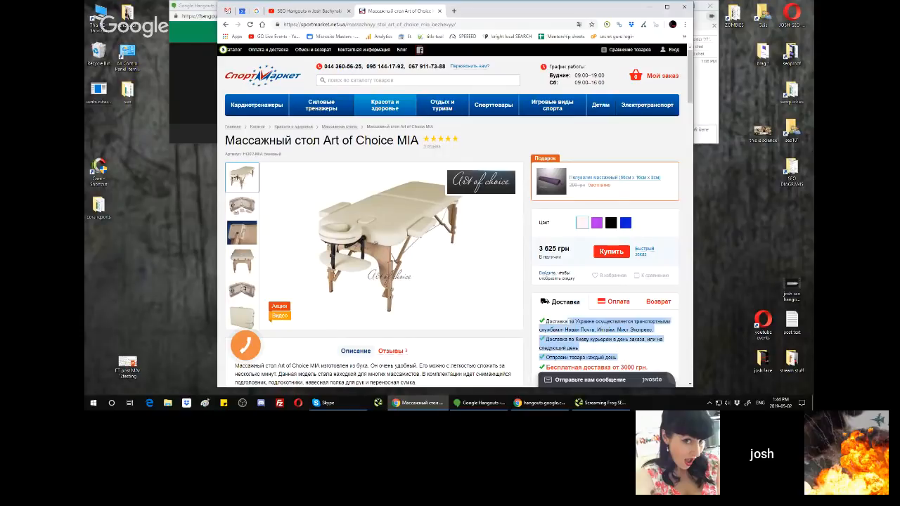
{"action": "left_click", "coordinate": [580, 337]}
{"action": "left_click_drag", "start_coordinate": [621, 359], "coordinate": [575, 321]}
{"action": "left_click_drag", "start_coordinate": [622, 360], "coordinate": [574, 321]}
{"action": "left_click", "coordinate": [568, 249]}
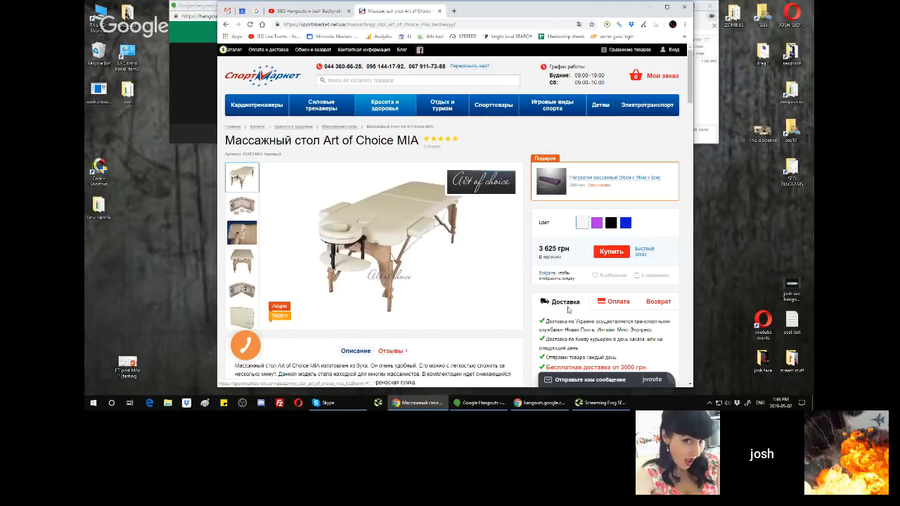
Read through the Art of Choice MIA description, its photos, video and feature lists down to the technical specifications
{"action": "scroll", "coordinate": [438, 279], "scroll_direction": "down", "scroll_amount": 4}
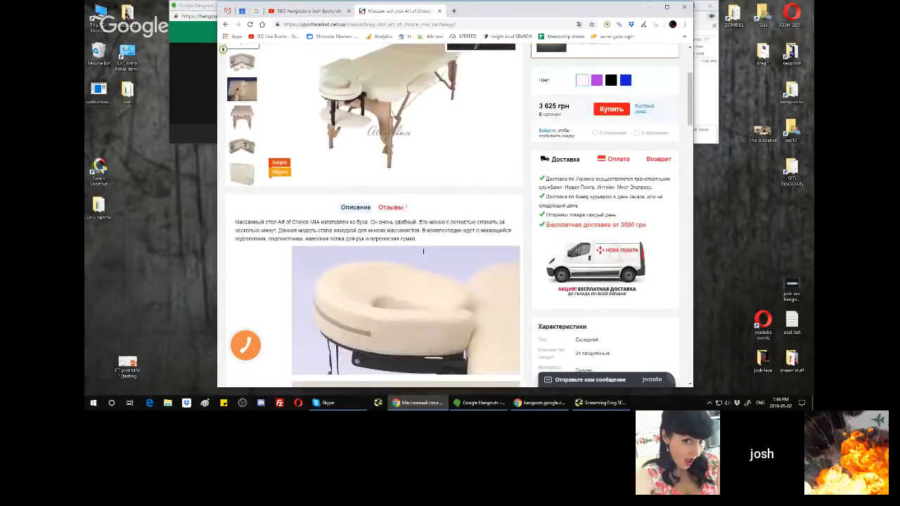
{"action": "scroll", "coordinate": [423, 203], "scroll_direction": "down", "scroll_amount": 6}
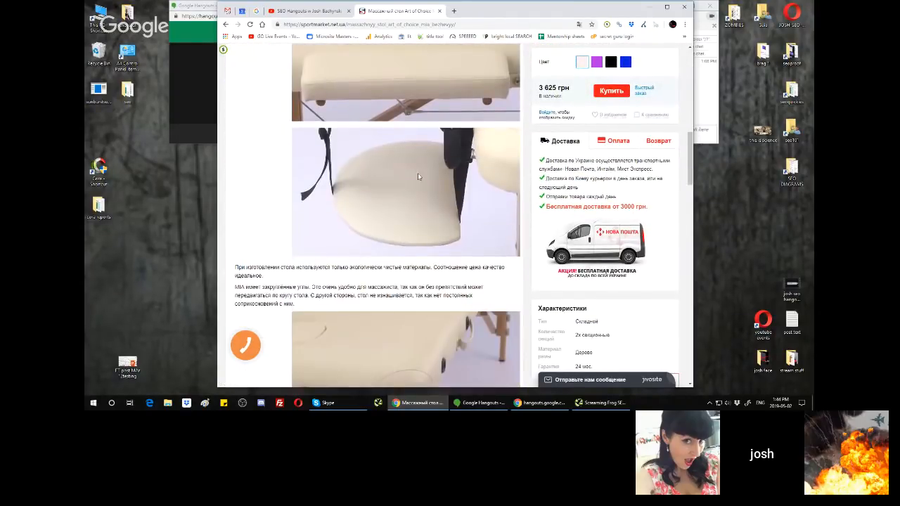
{"action": "scroll", "coordinate": [416, 173], "scroll_direction": "down", "scroll_amount": 5}
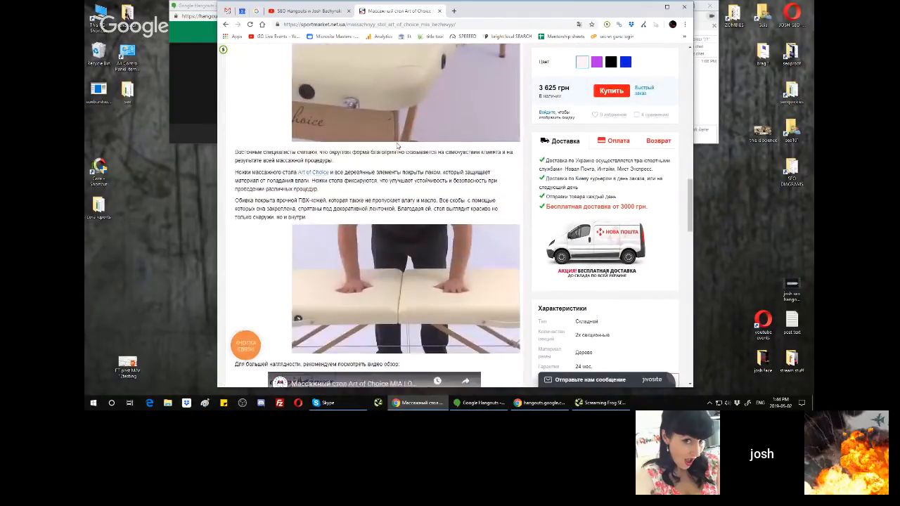
{"action": "scroll", "coordinate": [397, 145], "scroll_direction": "down", "scroll_amount": 3}
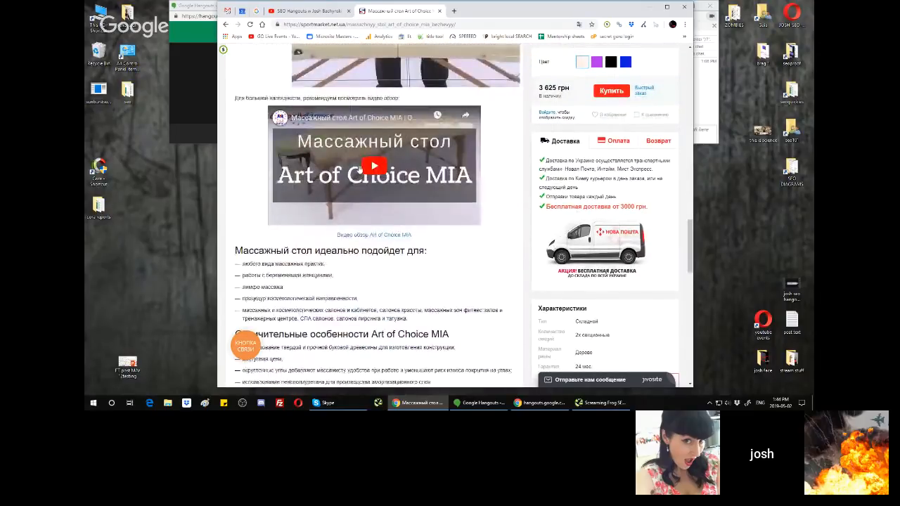
{"action": "scroll", "coordinate": [362, 165], "scroll_direction": "down", "scroll_amount": 4}
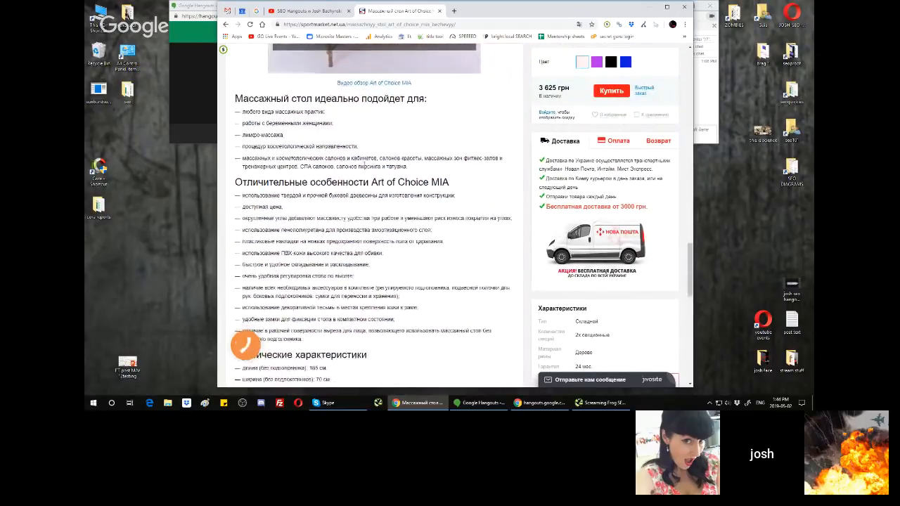
{"action": "scroll", "coordinate": [364, 163], "scroll_direction": "down", "scroll_amount": 1}
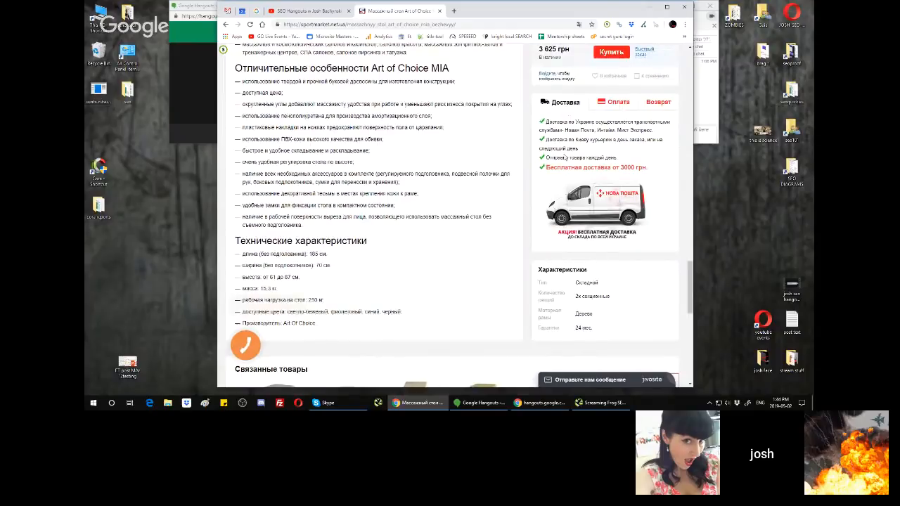
Examine the feature list, technical specifications and related products of the massage table, and return to the page's beginning
{"action": "left_click_drag", "start_coordinate": [284, 83], "coordinate": [328, 206]}
{"action": "left_click_drag", "start_coordinate": [298, 254], "coordinate": [323, 280]}
{"action": "left_click", "coordinate": [360, 230]}
{"action": "scroll", "coordinate": [354, 189], "scroll_direction": "down", "scroll_amount": 5}
{"action": "scroll", "coordinate": [380, 190], "scroll_direction": "up", "scroll_amount": 4}
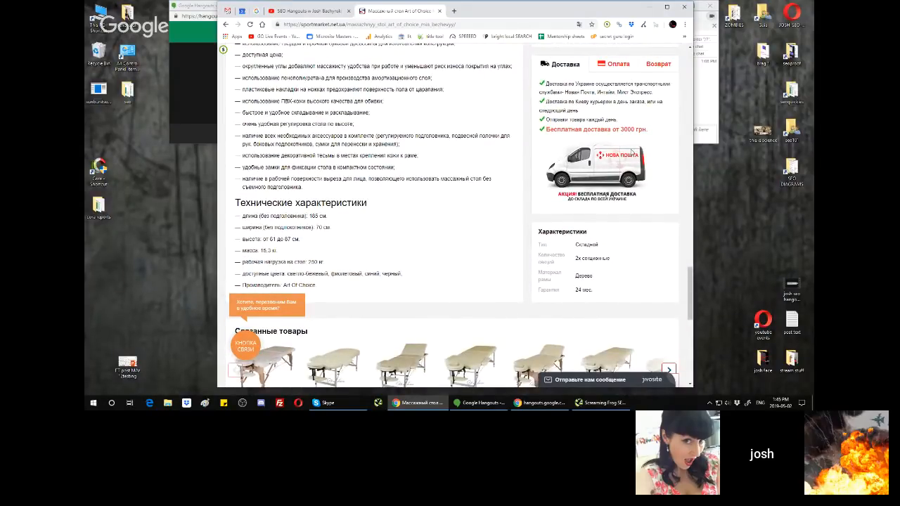
{"action": "scroll", "coordinate": [410, 212], "scroll_direction": "up", "scroll_amount": 15}
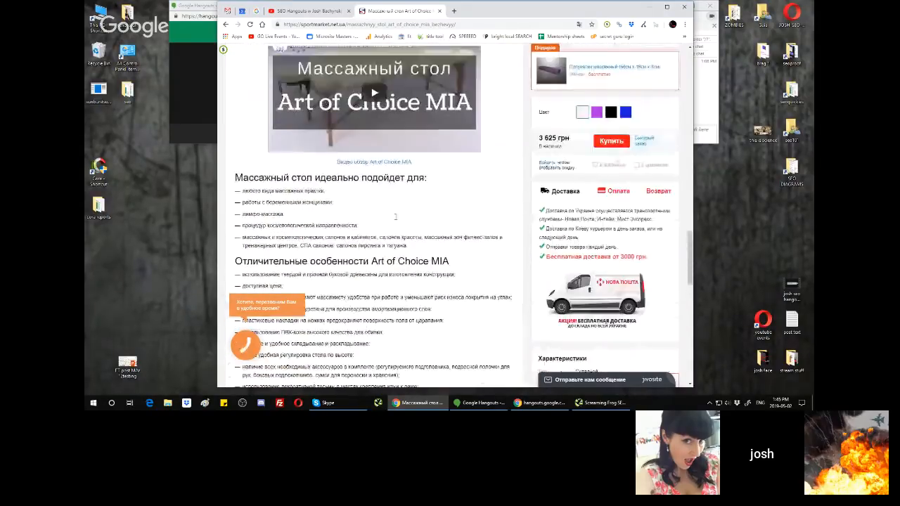
{"action": "scroll", "coordinate": [406, 233], "scroll_direction": "up", "scroll_amount": 5}
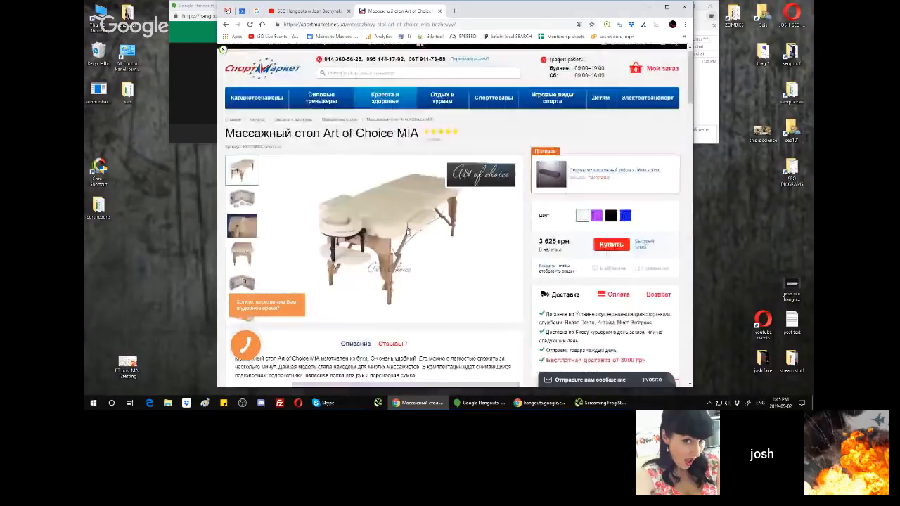
Check the YouTube live chat for new messages, return to the massage table page, and minimize Chrome
{"action": "left_click", "coordinate": [324, 13]}
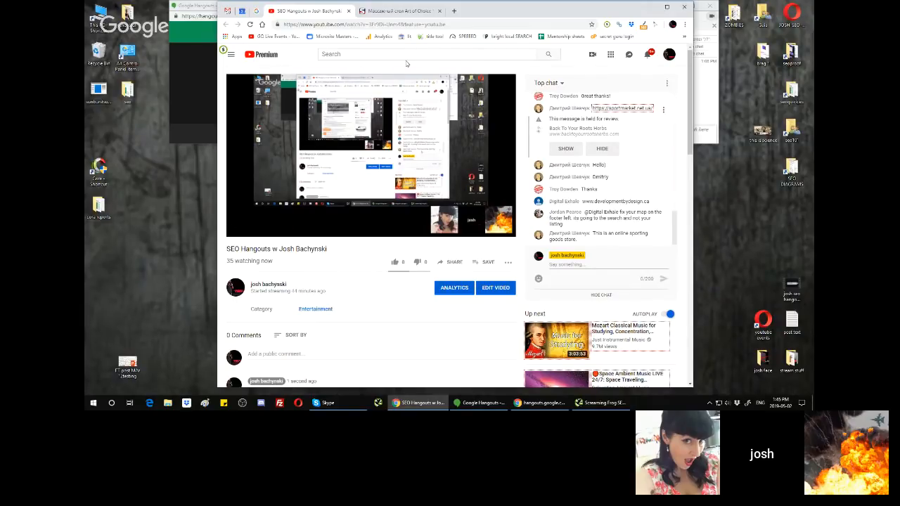
{"action": "left_click", "coordinate": [394, 11]}
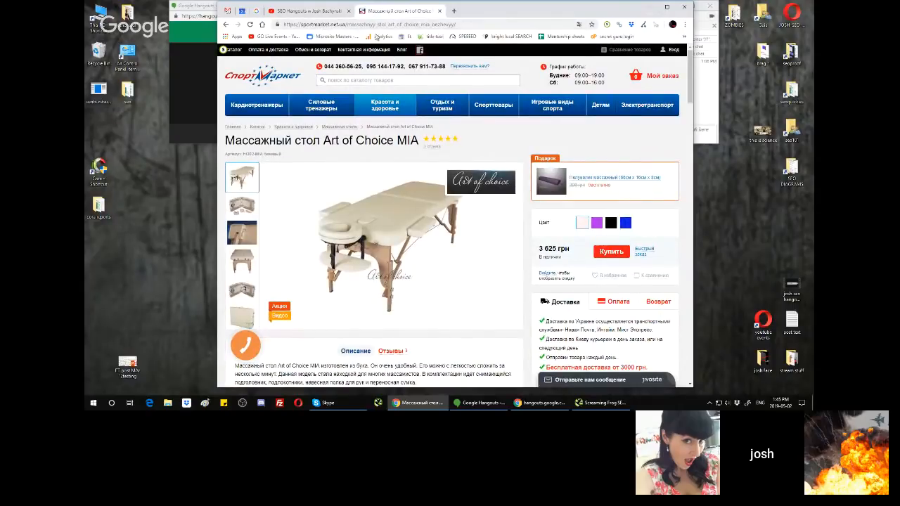
{"action": "left_click", "coordinate": [647, 7]}
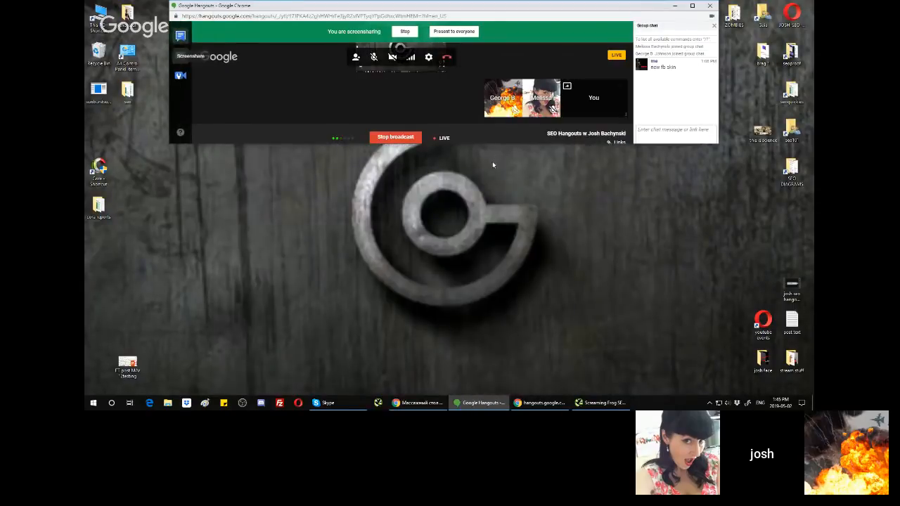
Switch to Screaming Frog, pause the sportmarket.net.ua crawl, and start the crawl analysis
{"action": "left_click", "coordinate": [599, 403]}
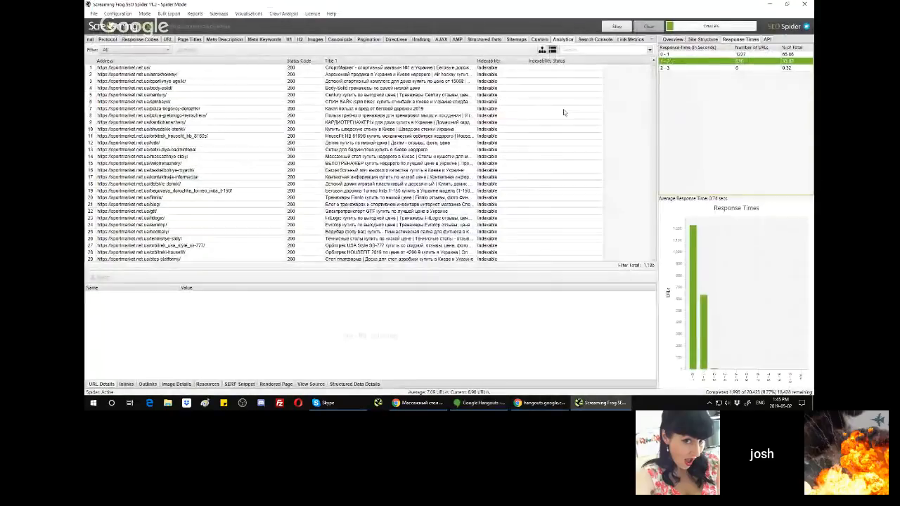
{"action": "left_click", "coordinate": [616, 26]}
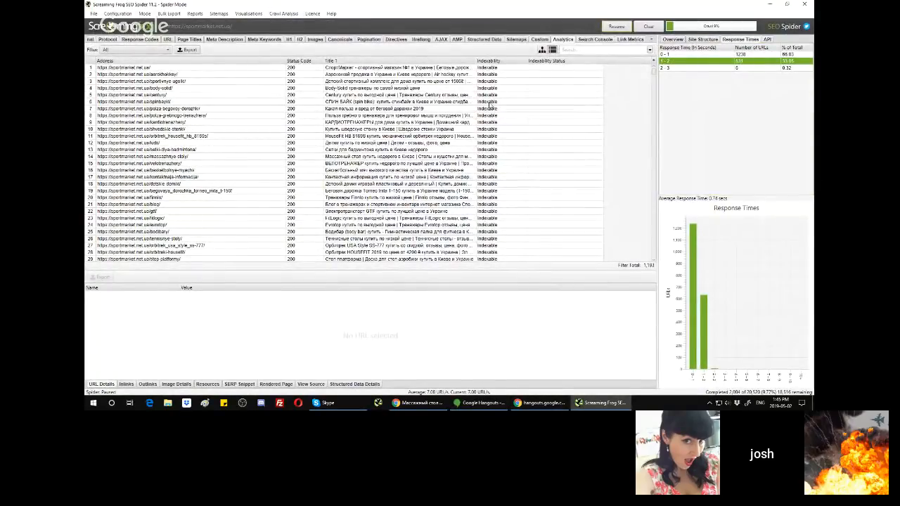
{"action": "left_click", "coordinate": [283, 14]}
{"action": "left_click", "coordinate": [280, 22]}
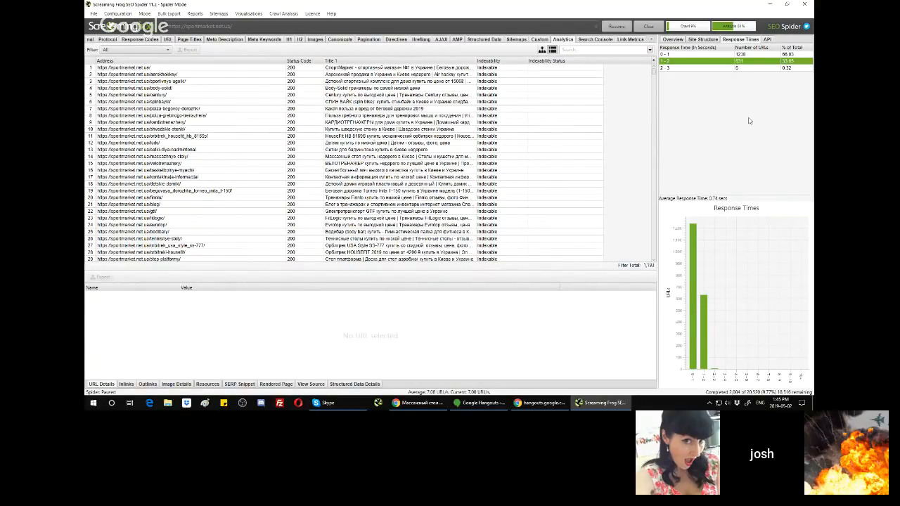
Look through the Analytics URL list to its end and back, and open the list of external links
{"action": "scroll", "coordinate": [514, 132], "scroll_direction": "down", "scroll_amount": 6}
{"action": "left_click_drag", "start_coordinate": [654, 76], "coordinate": [660, 264]}
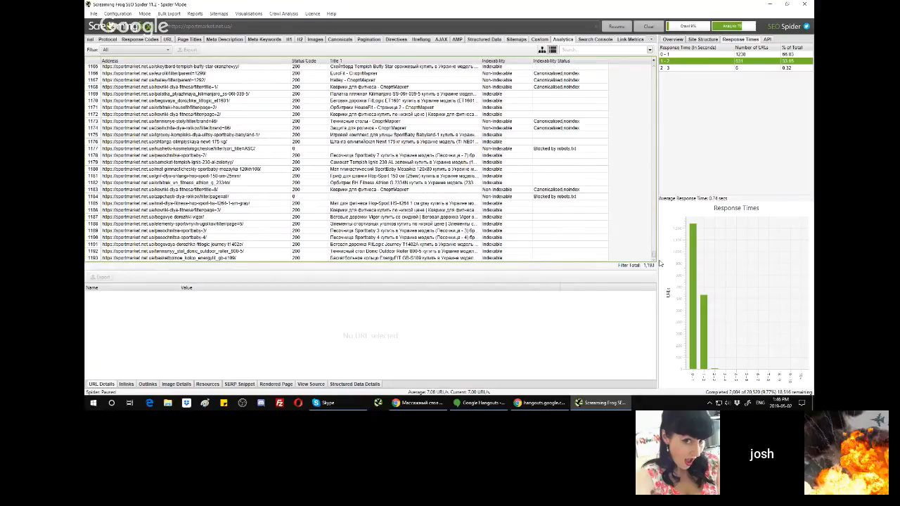
{"action": "left_click_drag", "start_coordinate": [654, 257], "coordinate": [653, 65]}
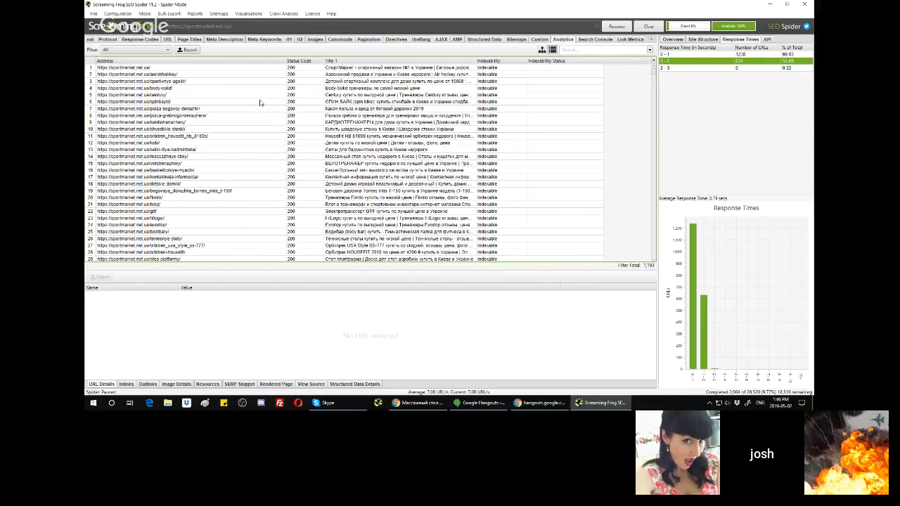
{"action": "left_click", "coordinate": [91, 40]}
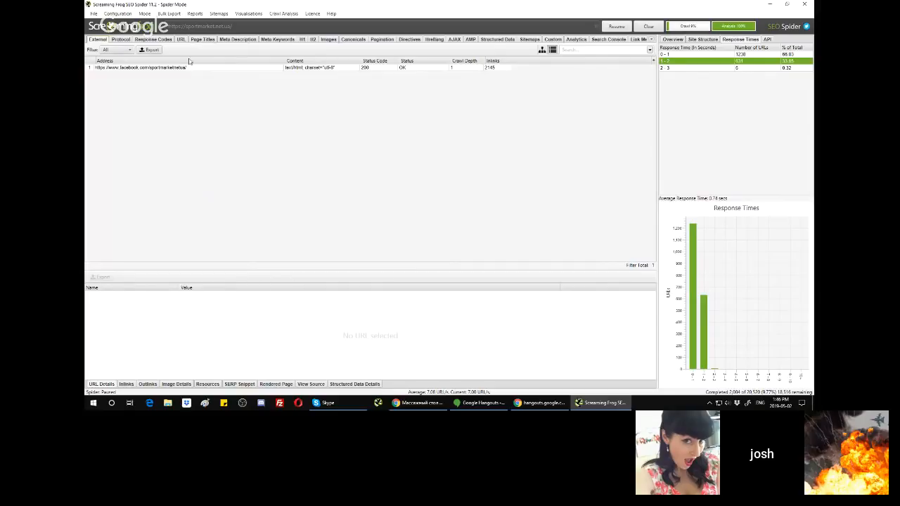
Check the crawl's Response Codes and Protocol lists and return to the External links
{"action": "left_click", "coordinate": [111, 40]}
{"action": "left_click", "coordinate": [102, 41]}
{"action": "left_click", "coordinate": [115, 40]}
{"action": "left_click", "coordinate": [144, 40]}
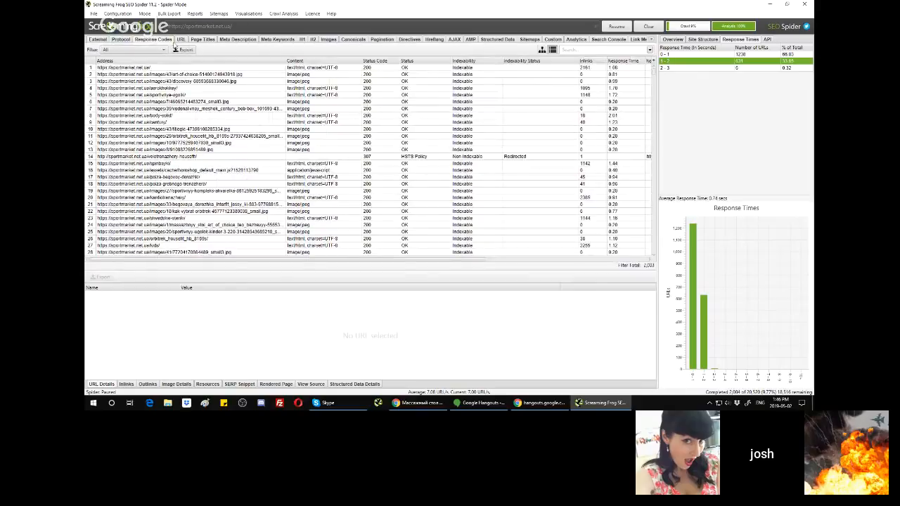
{"action": "left_click", "coordinate": [121, 40]}
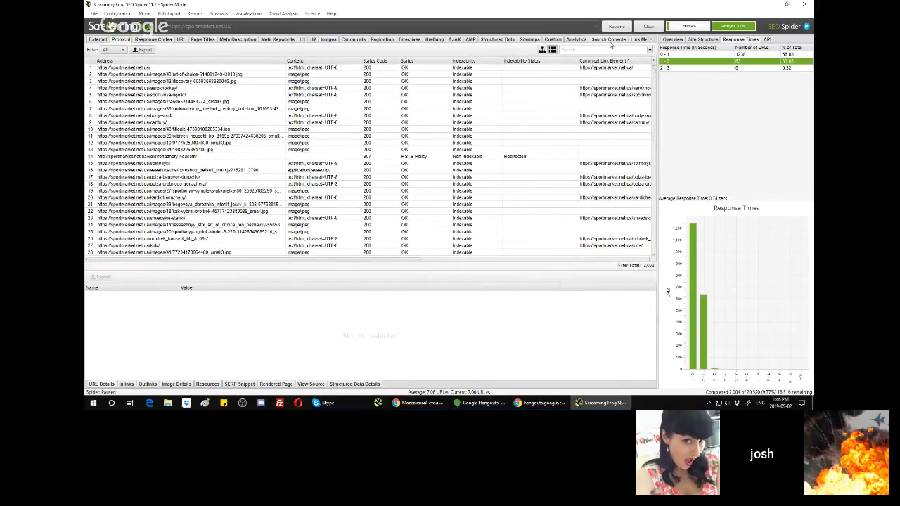
{"action": "left_click", "coordinate": [98, 40]}
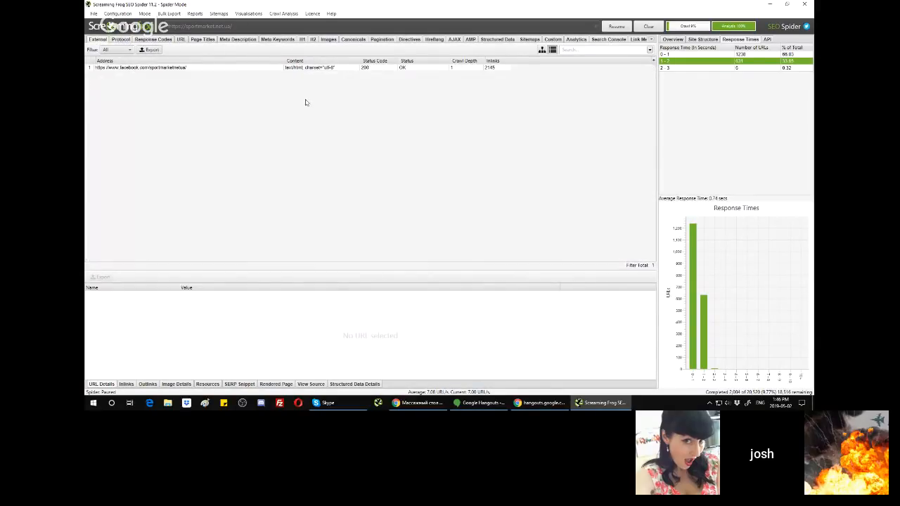
Show the internal URLs of the crawl sorted by link score from highest to lowest
{"action": "left_click", "coordinate": [121, 40]}
{"action": "left_click", "coordinate": [652, 40]}
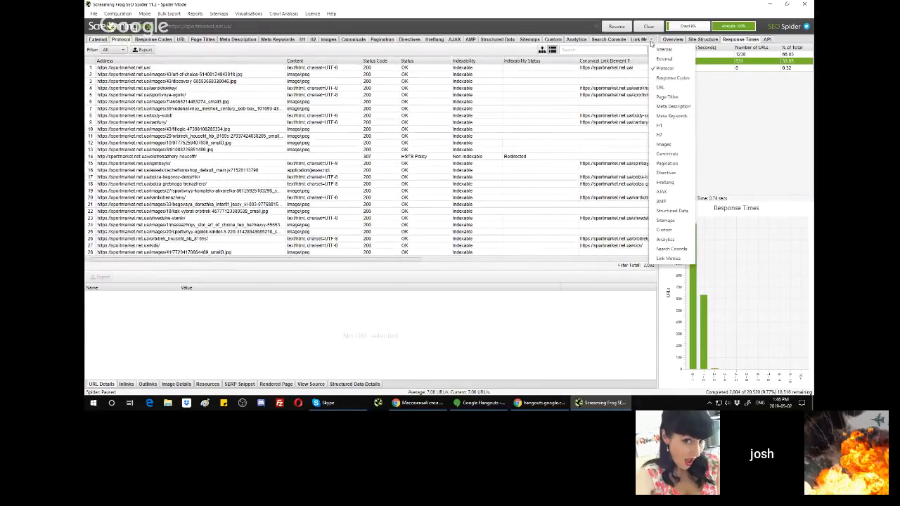
{"action": "left_click", "coordinate": [664, 50]}
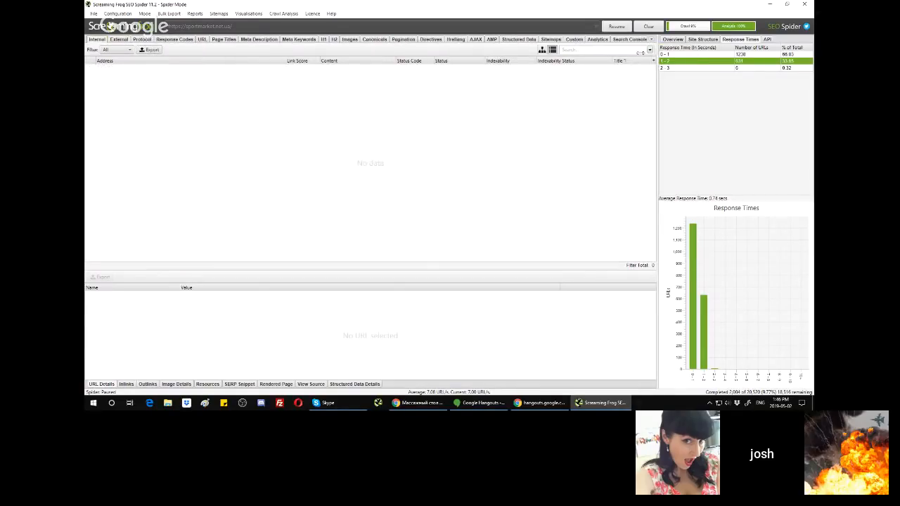
{"action": "left_click", "coordinate": [298, 61]}
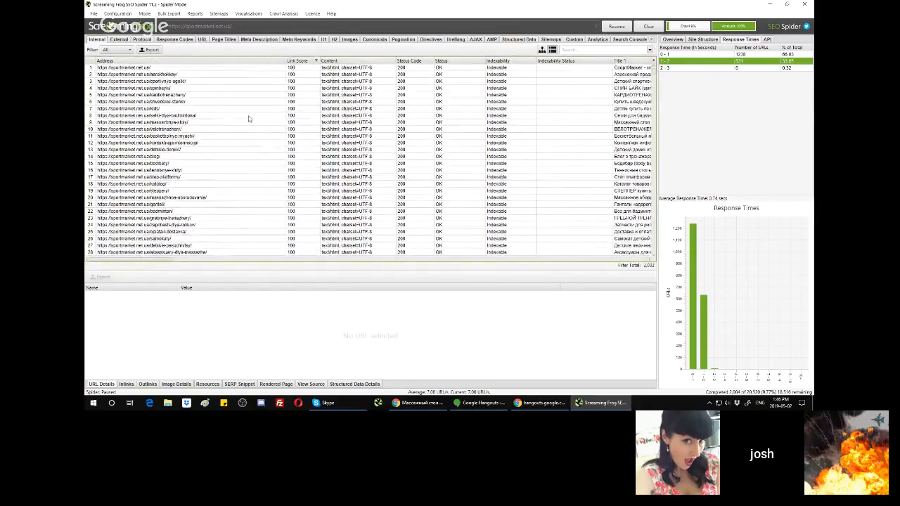
{"action": "scroll", "coordinate": [187, 94], "scroll_direction": "down", "scroll_amount": 2}
{"action": "scroll", "coordinate": [187, 93], "scroll_direction": "down", "scroll_amount": 2}
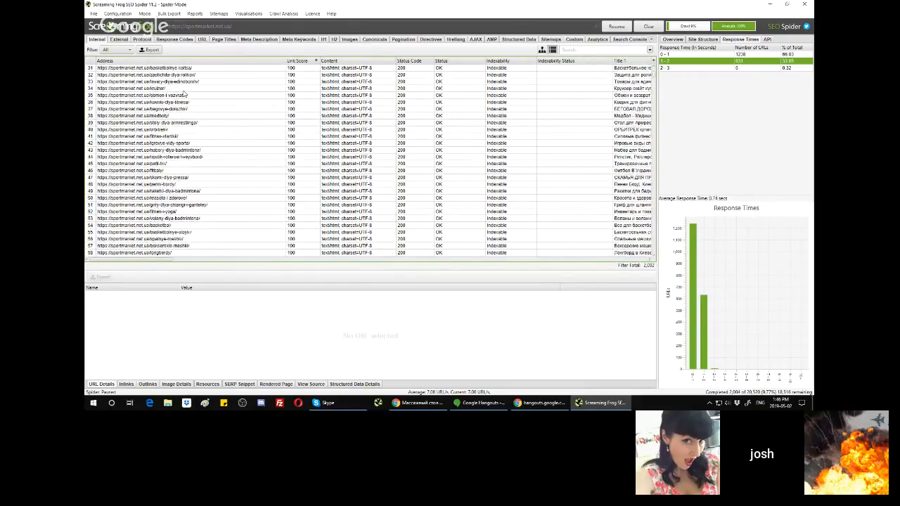
{"action": "scroll", "coordinate": [185, 93], "scroll_direction": "up", "scroll_amount": 4}
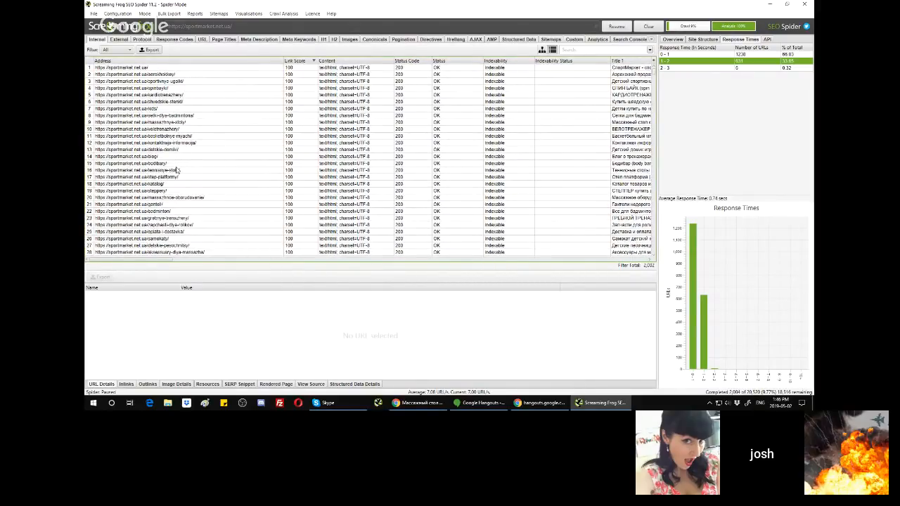
Inspect the details of the velotrenazhery, blog and aerokhokkey pages among the URLs with the highest link scores
{"action": "left_click", "coordinate": [149, 109]}
{"action": "left_click", "coordinate": [158, 88]}
{"action": "left_click", "coordinate": [159, 82]}
{"action": "left_click", "coordinate": [157, 129]}
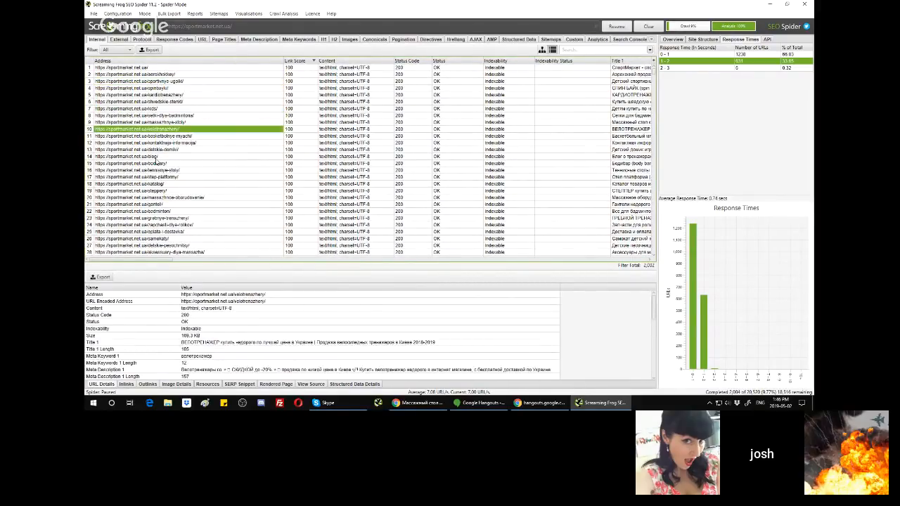
{"action": "left_click", "coordinate": [151, 156]}
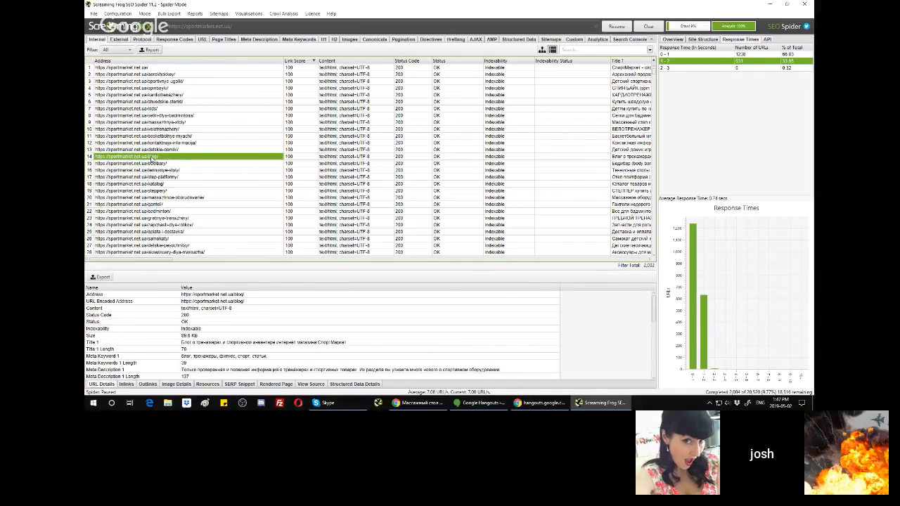
{"action": "left_click", "coordinate": [150, 108]}
{"action": "left_click", "coordinate": [153, 88]}
{"action": "left_click", "coordinate": [154, 75]}
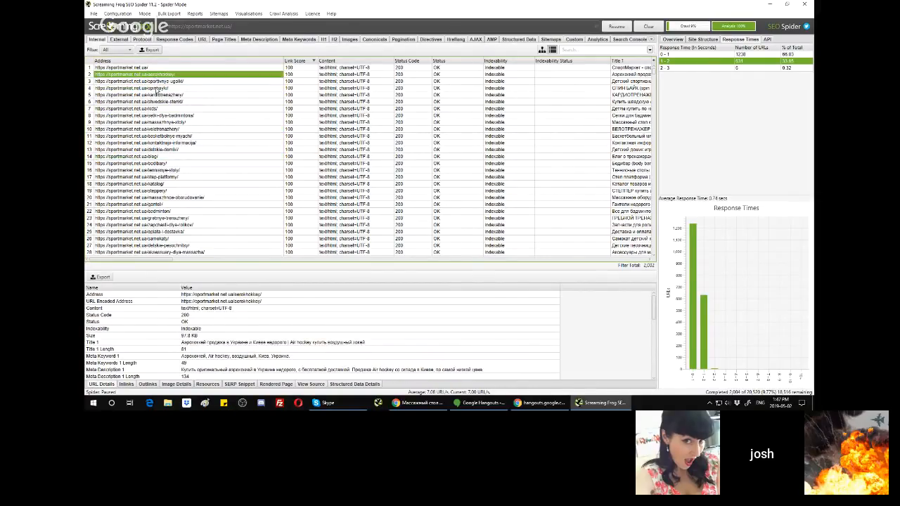
Inspect further category pages with the highest link score, ending with the homepage and its link score
{"action": "left_click", "coordinate": [161, 102]}
{"action": "left_click", "coordinate": [150, 185]}
{"action": "left_click", "coordinate": [161, 225]}
{"action": "left_click", "coordinate": [161, 171]}
{"action": "left_click", "coordinate": [155, 110]}
{"action": "left_click", "coordinate": [154, 90]}
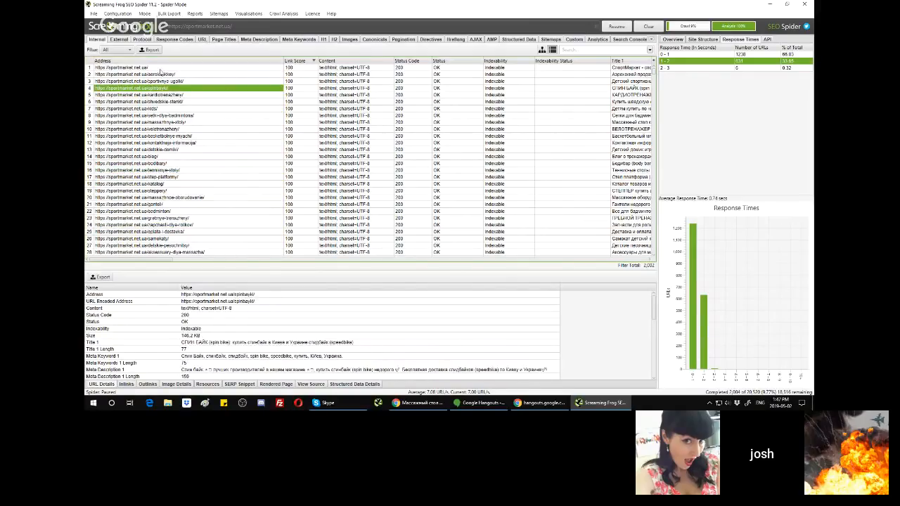
{"action": "left_click", "coordinate": [160, 69]}
{"action": "left_click", "coordinate": [302, 67]}
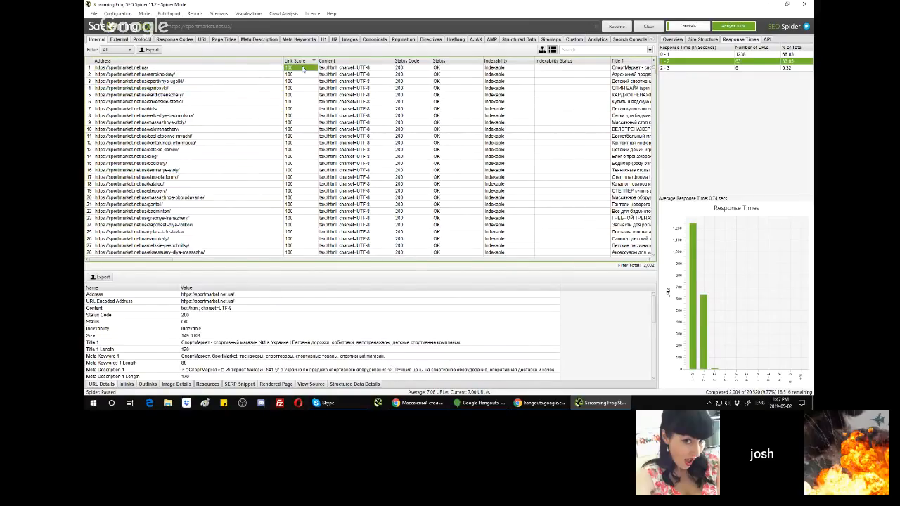
Find where the link scores drop sharply and inspect the article and product pages just below that point
{"action": "scroll", "coordinate": [212, 143], "scroll_direction": "down", "scroll_amount": 20}
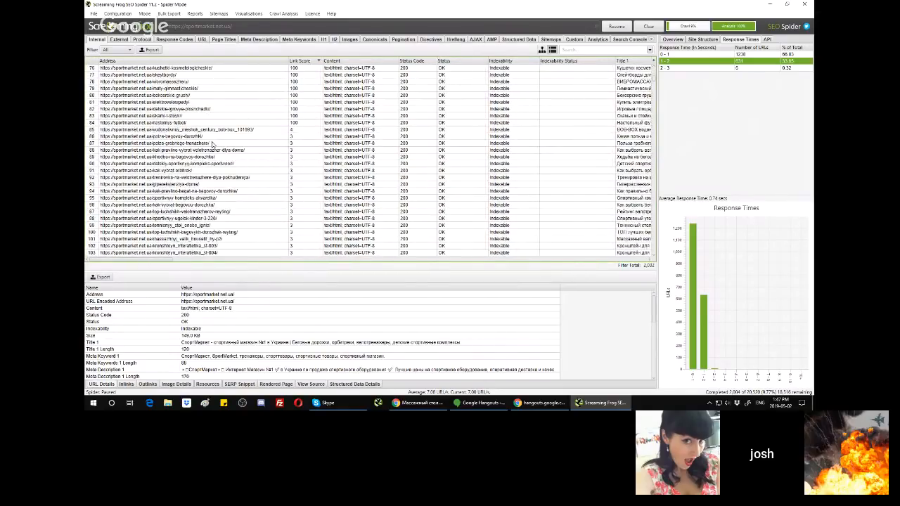
{"action": "scroll", "coordinate": [212, 143], "scroll_direction": "down", "scroll_amount": 1}
{"action": "left_click", "coordinate": [190, 152]}
{"action": "left_click", "coordinate": [186, 178]}
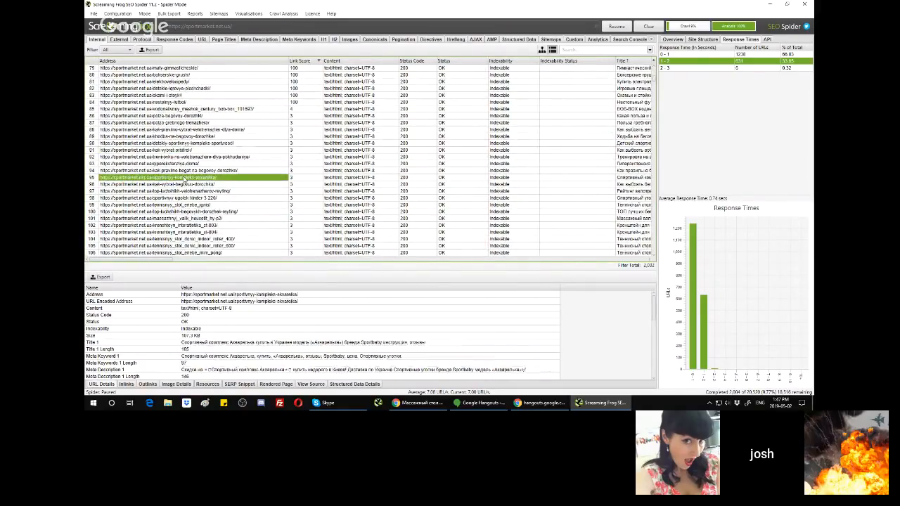
{"action": "left_click", "coordinate": [186, 219]}
{"action": "left_click", "coordinate": [184, 163]}
{"action": "left_click", "coordinate": [184, 136]}
{"action": "left_click", "coordinate": [184, 170]}
{"action": "left_click", "coordinate": [184, 152]}
{"action": "left_click", "coordinate": [184, 136]}
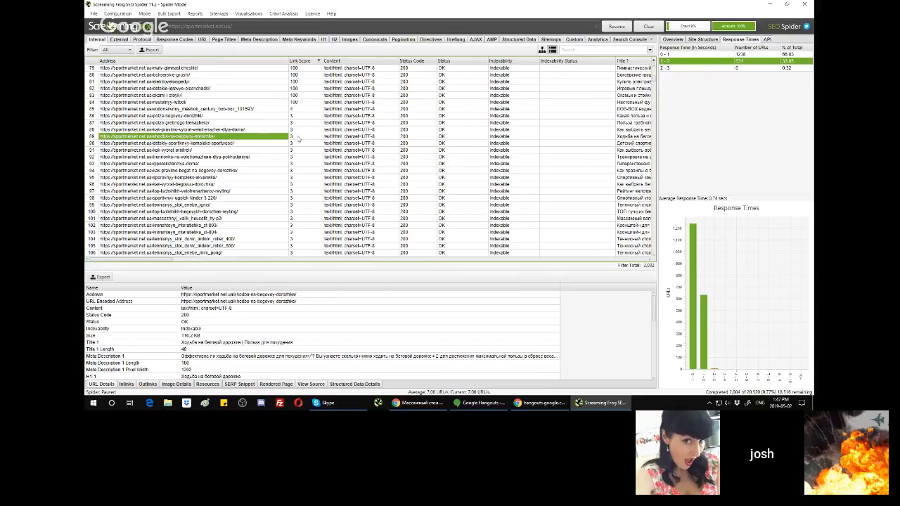
Go back to the middle of the high-scoring URLs and inspect category pages such as stoly-dlya-armrestlinga
{"action": "scroll", "coordinate": [276, 155], "scroll_direction": "up", "scroll_amount": 16}
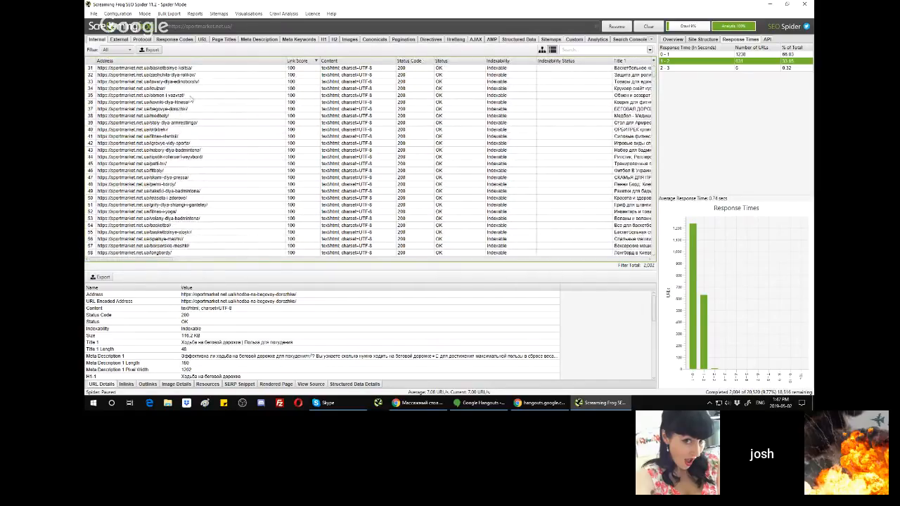
{"action": "left_click", "coordinate": [179, 89]}
{"action": "left_click", "coordinate": [166, 170]}
{"action": "left_click", "coordinate": [166, 198]}
{"action": "left_click", "coordinate": [172, 122]}
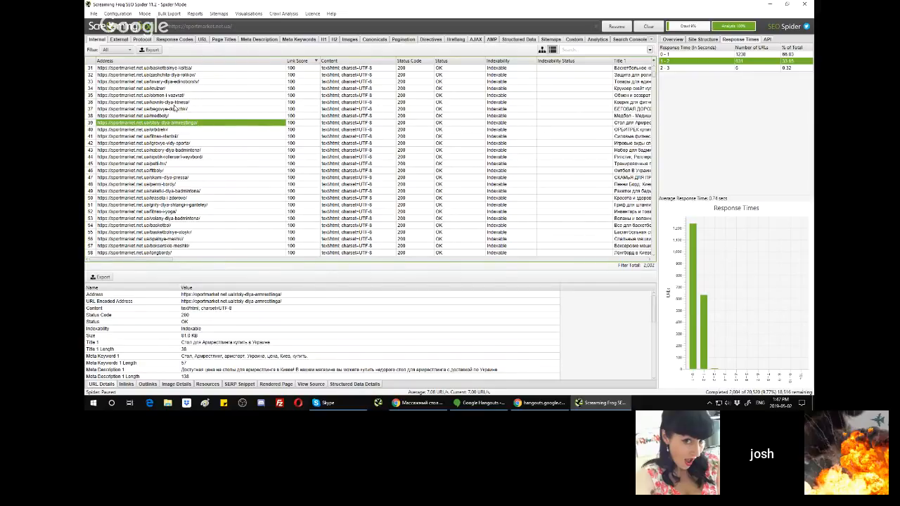
{"action": "left_click", "coordinate": [161, 75]}
{"action": "left_click", "coordinate": [180, 170]}
{"action": "left_click", "coordinate": [178, 211]}
{"action": "left_click", "coordinate": [165, 130]}
{"action": "left_click", "coordinate": [143, 103]}
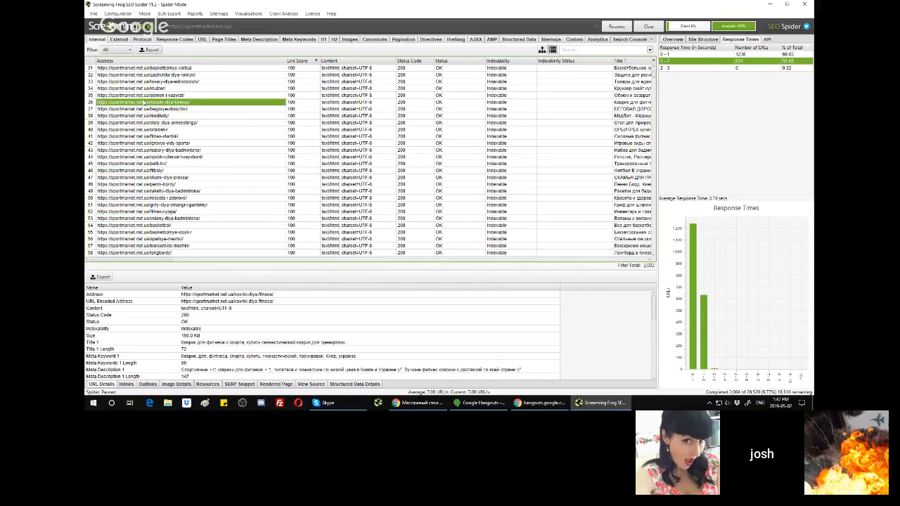
Inspect several low-scoring article and product pages, ending with the children's SportWood sports complex
{"action": "scroll", "coordinate": [149, 114], "scroll_direction": "down", "scroll_amount": 15}
{"action": "left_click", "coordinate": [163, 108]}
{"action": "left_click", "coordinate": [176, 150]}
{"action": "left_click", "coordinate": [176, 207]}
{"action": "left_click", "coordinate": [176, 129]}
{"action": "left_click", "coordinate": [176, 102]}
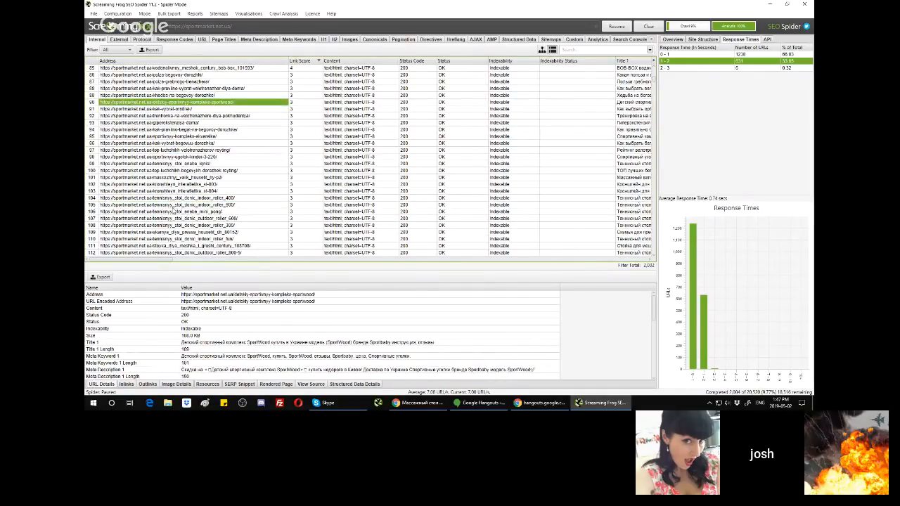
Return to the start of the internal URLs and inspect the homepage and the detskie-domiki category
{"action": "scroll", "coordinate": [173, 210], "scroll_direction": "up", "scroll_amount": 14}
{"action": "scroll", "coordinate": [162, 176], "scroll_direction": "up", "scroll_amount": 14}
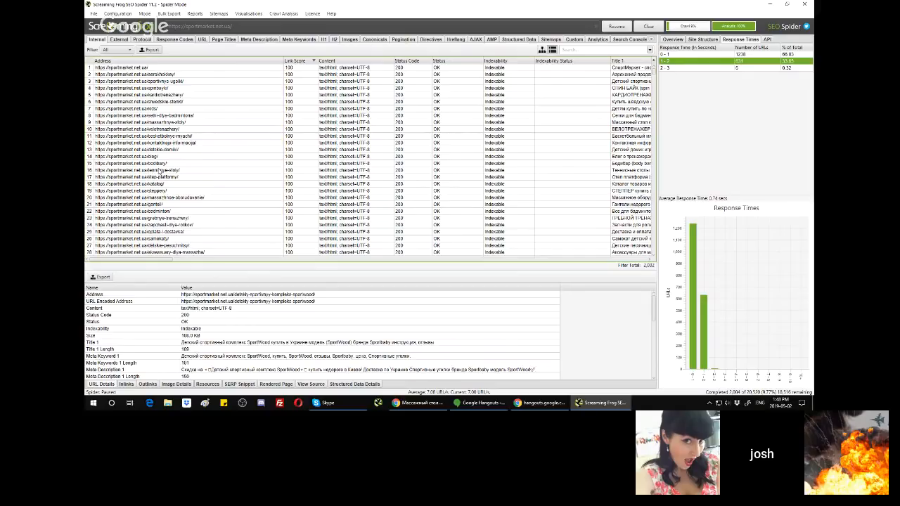
{"action": "left_click", "coordinate": [163, 103]}
{"action": "left_click", "coordinate": [139, 69]}
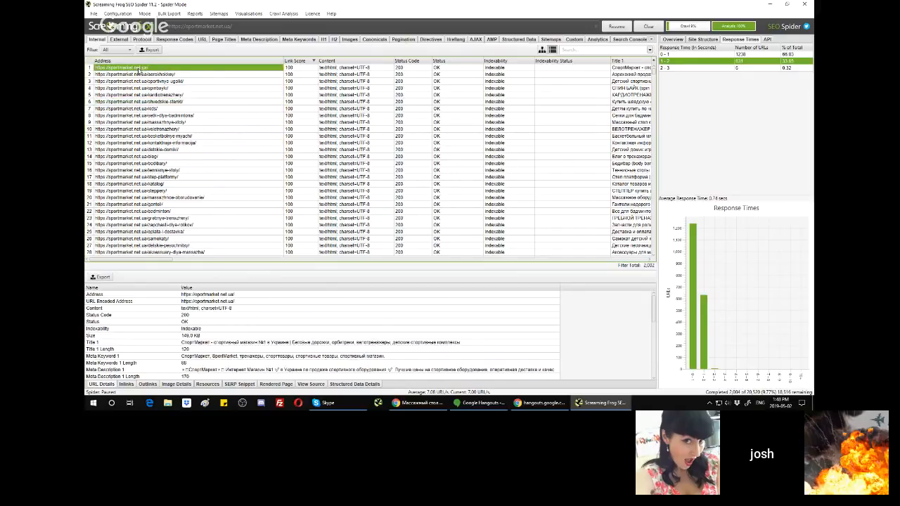
{"action": "left_click", "coordinate": [142, 89]}
{"action": "left_click", "coordinate": [153, 148]}
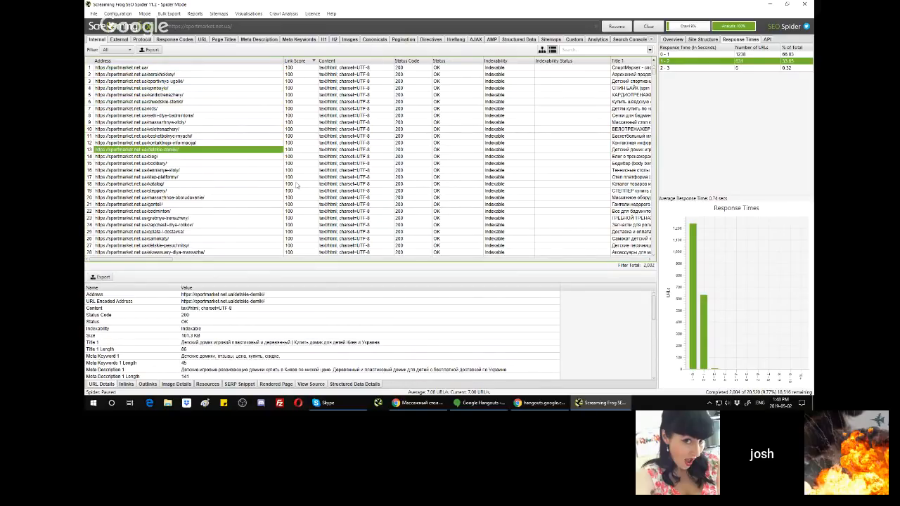
Compare the low-scoring article on choosing a treadmill with the high-scoring basketbolnye-myachi category page
{"action": "scroll", "coordinate": [195, 170], "scroll_direction": "down", "scroll_amount": 20}
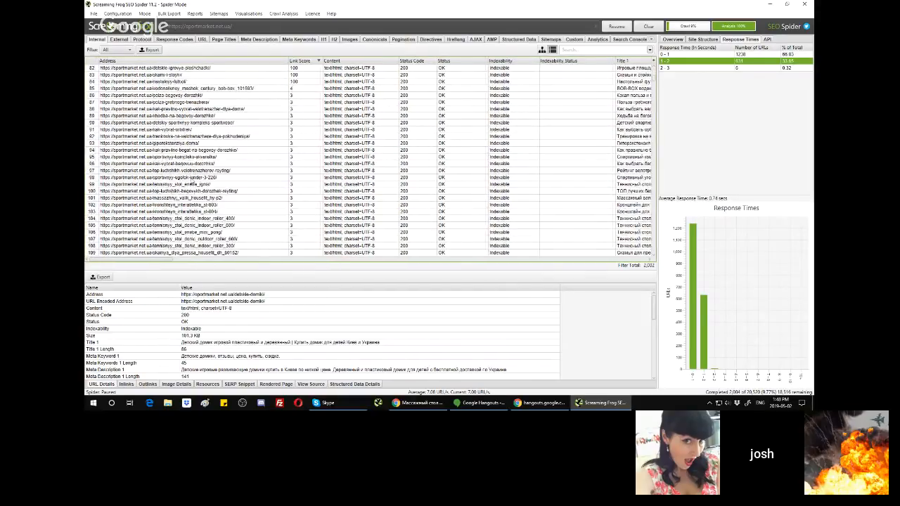
{"action": "left_click", "coordinate": [172, 163]}
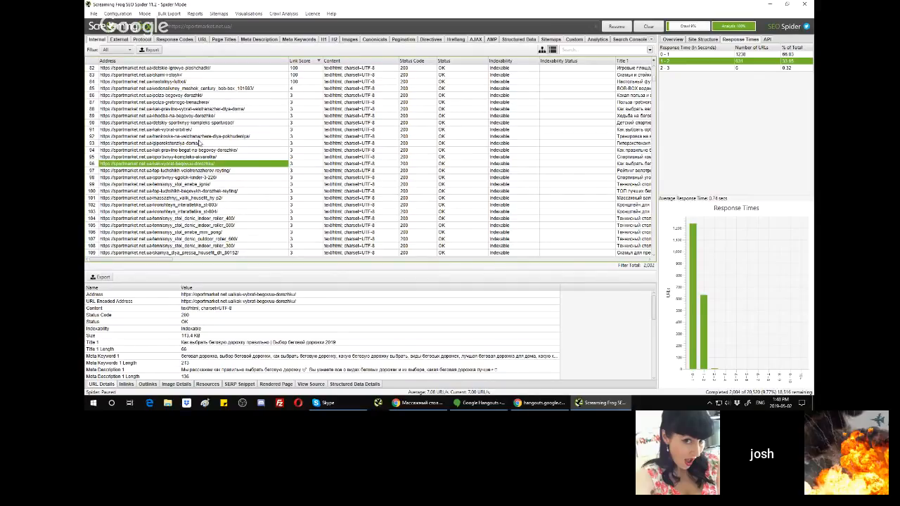
{"action": "scroll", "coordinate": [204, 175], "scroll_direction": "up", "scroll_amount": 20}
{"action": "scroll", "coordinate": [205, 176], "scroll_direction": "up", "scroll_amount": 6}
{"action": "left_click", "coordinate": [182, 135]}
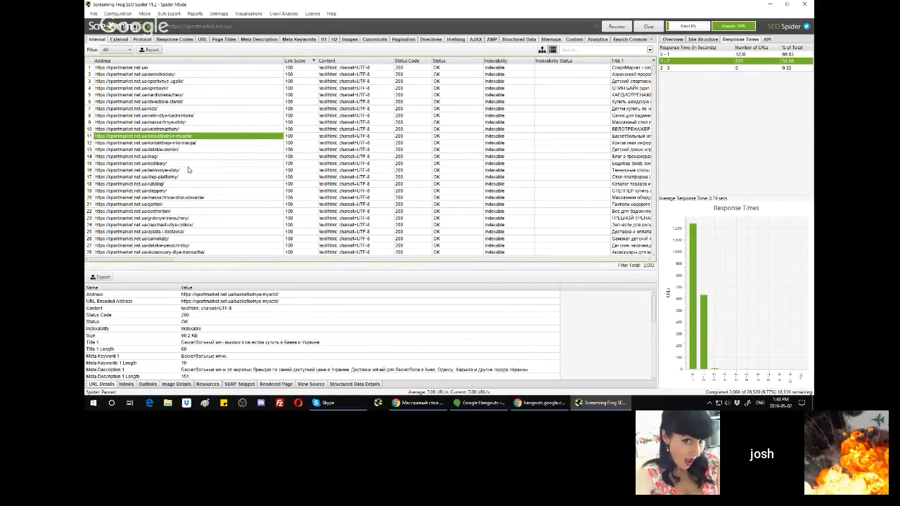
View the massage table page in Chrome, collapse its SERPWorx sidebar, and return to Screaming Frog
{"action": "left_click", "coordinate": [769, 4]}
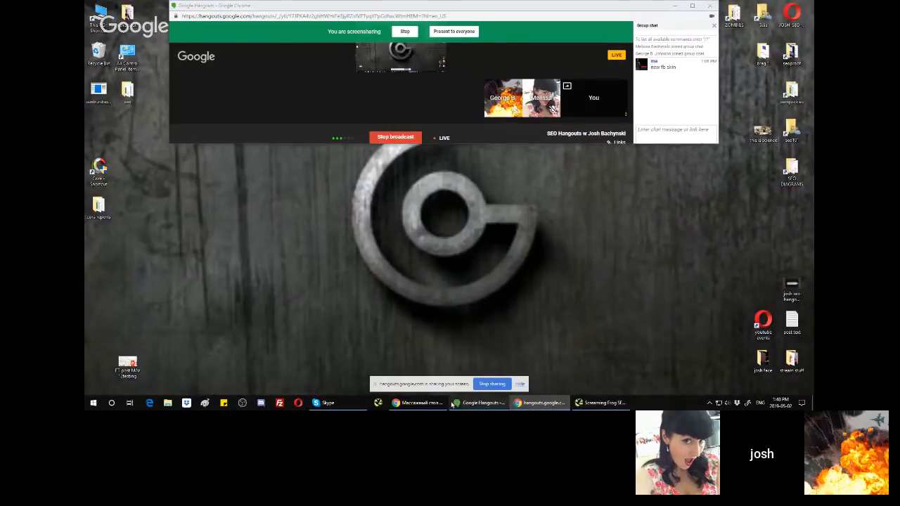
{"action": "left_click", "coordinate": [425, 402]}
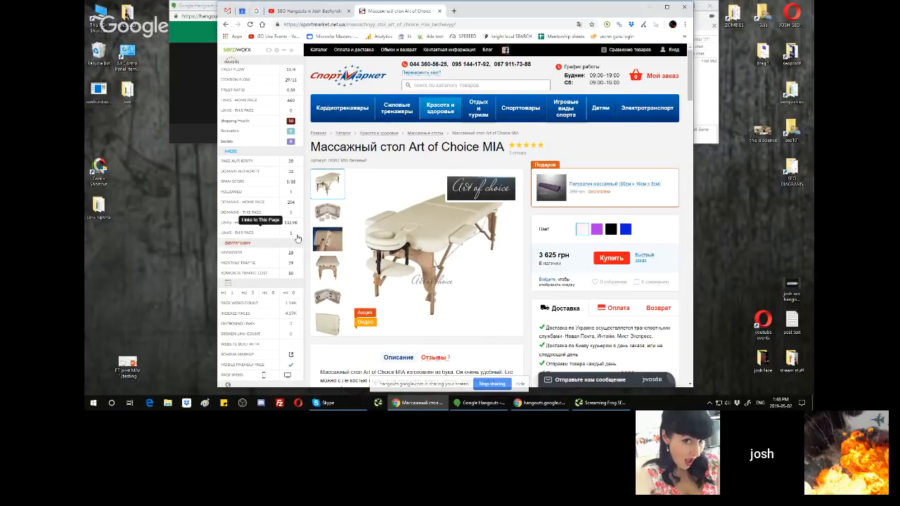
{"action": "left_click", "coordinate": [285, 56]}
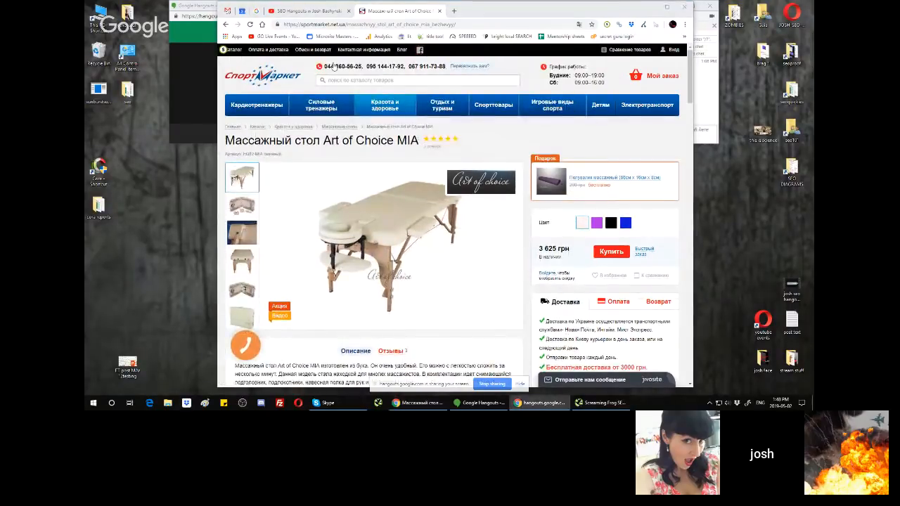
{"action": "key", "text": "alt+Tab"}
{"action": "key", "text": "Tab"}
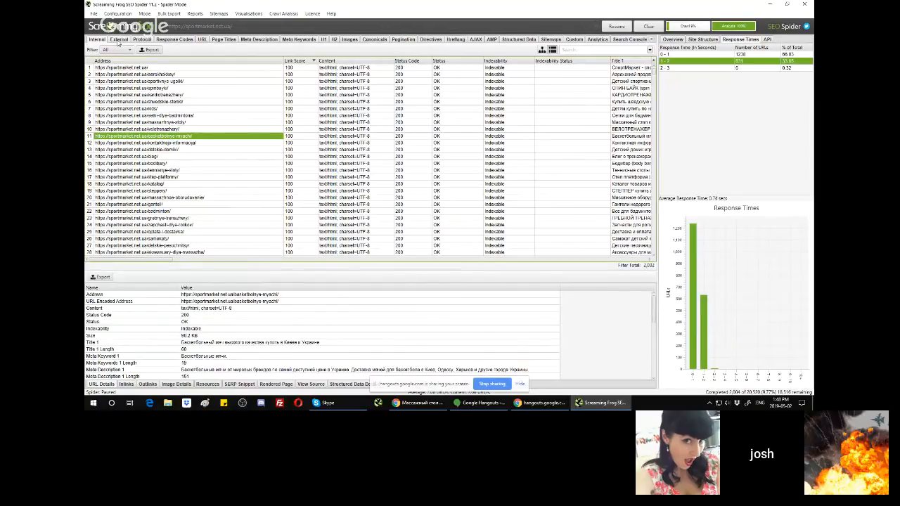
Check the Response Codes and URL lists, and open the Page Titles list
{"action": "left_click", "coordinate": [173, 39]}
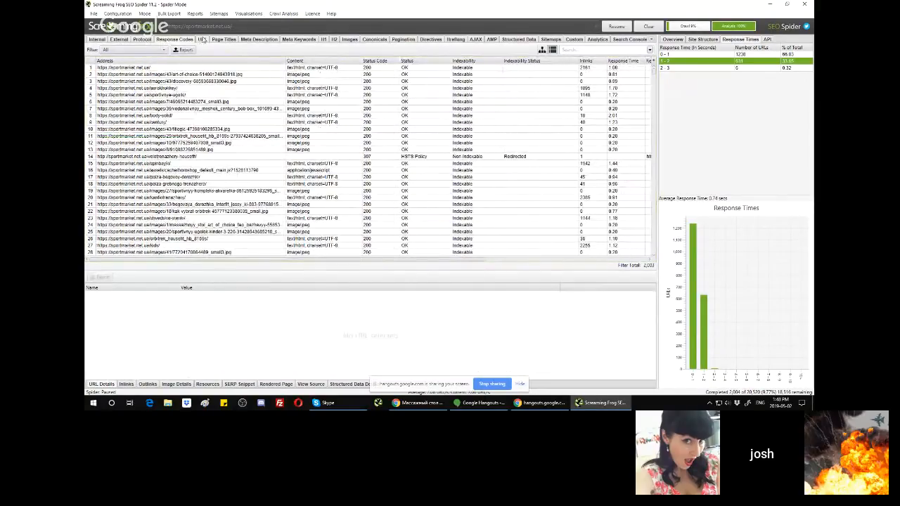
{"action": "left_click", "coordinate": [203, 39]}
{"action": "left_click", "coordinate": [223, 40]}
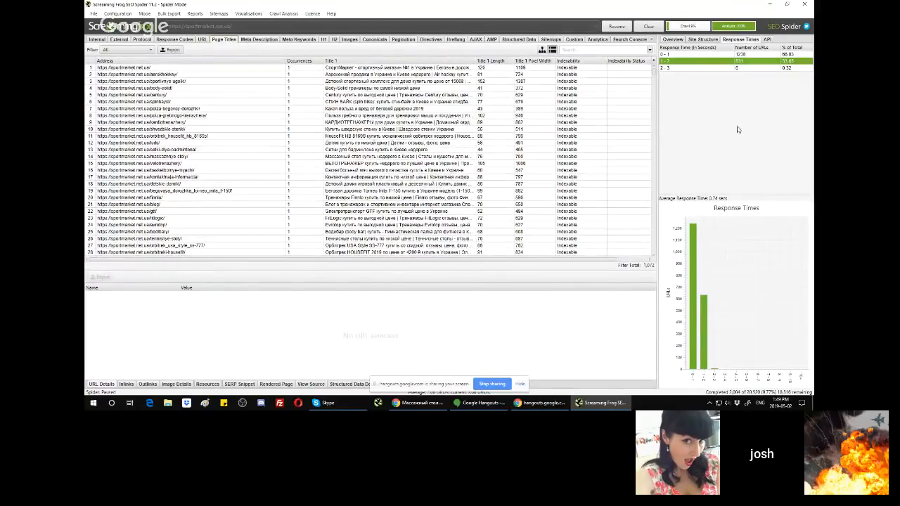
Open the crawl overview and filter the page titles by Over 568 Pixels and then by Duplicate
{"action": "left_click", "coordinate": [675, 40]}
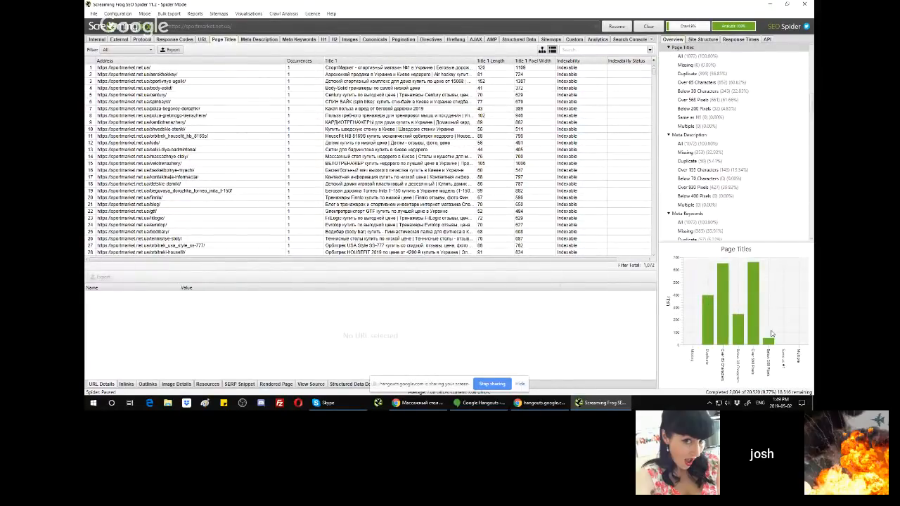
{"action": "left_click", "coordinate": [755, 329]}
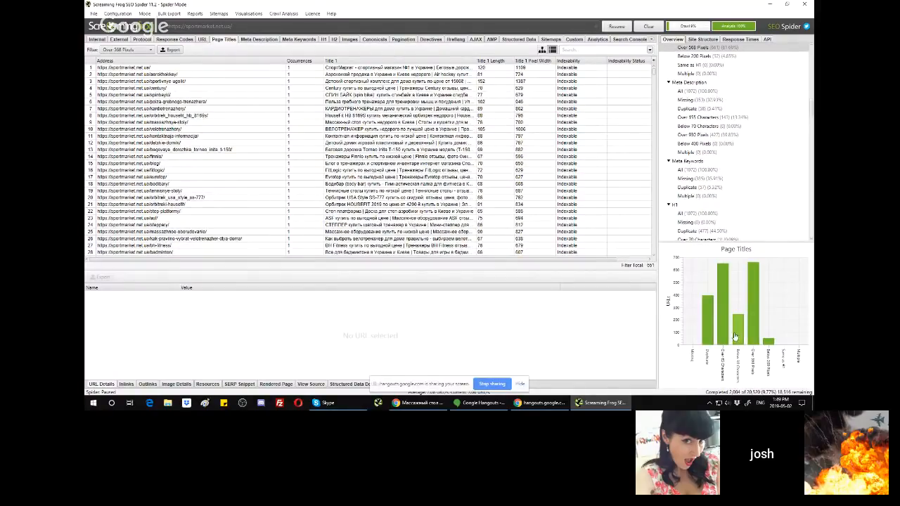
{"action": "left_click", "coordinate": [706, 329]}
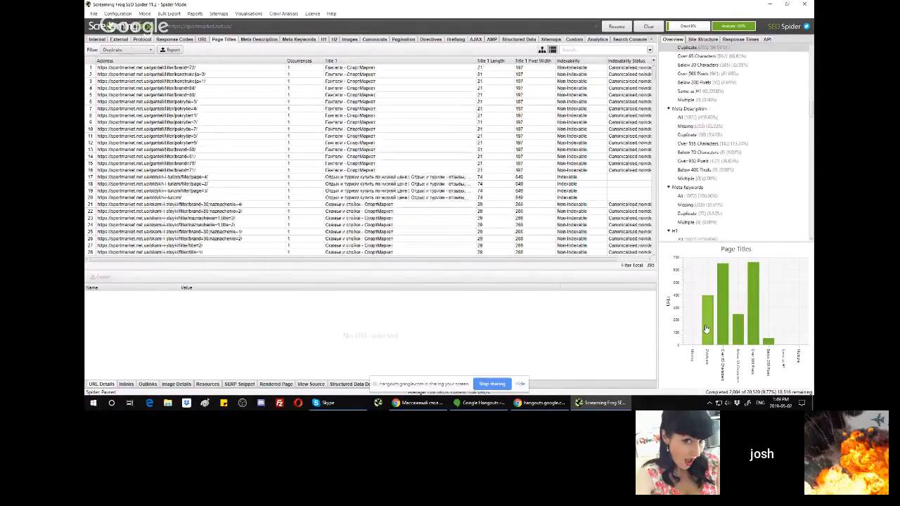
Sort the duplicate page titles by indexability so the indexable URLs are listed first
{"action": "left_click", "coordinate": [130, 50]}
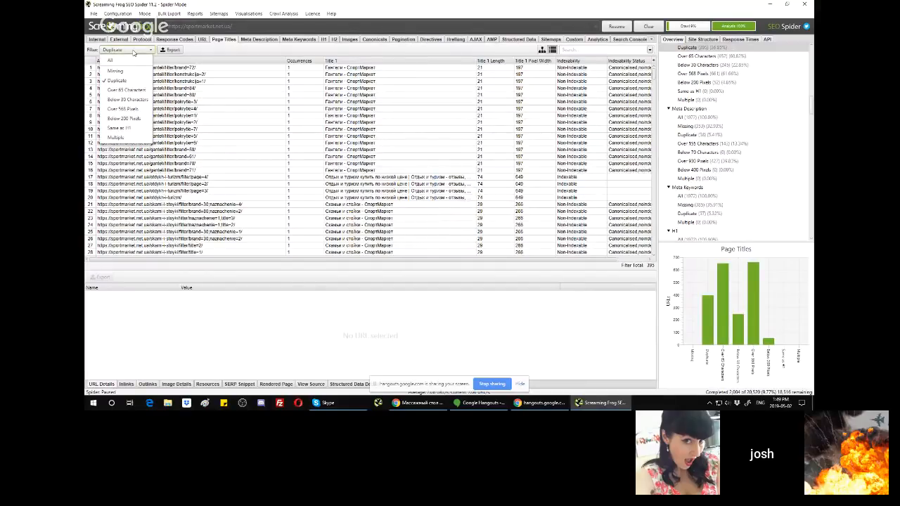
{"action": "left_click", "coordinate": [133, 52]}
{"action": "left_click", "coordinate": [583, 62]}
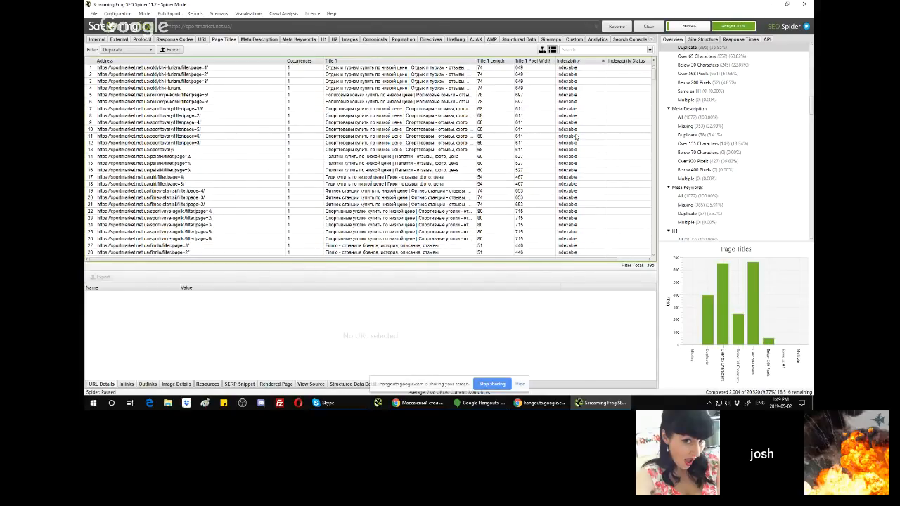
Review the meta descriptions filtered by Missing, Duplicate and Over 155 Characters, and check the meta keywords list
{"action": "left_click", "coordinate": [260, 39]}
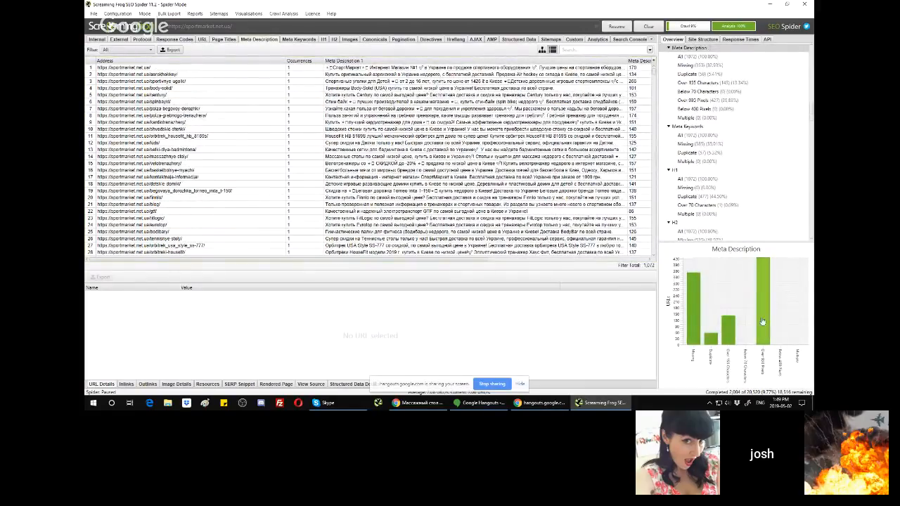
{"action": "left_click", "coordinate": [693, 331]}
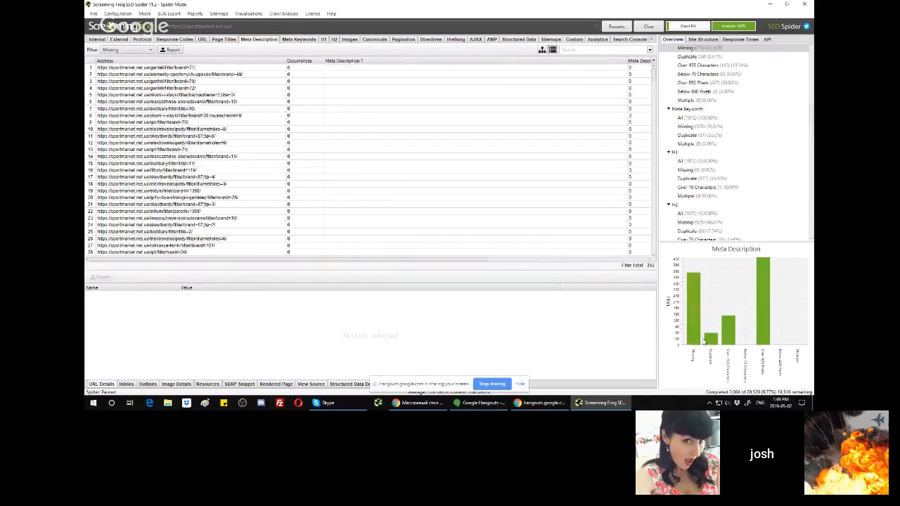
{"action": "left_click", "coordinate": [712, 340]}
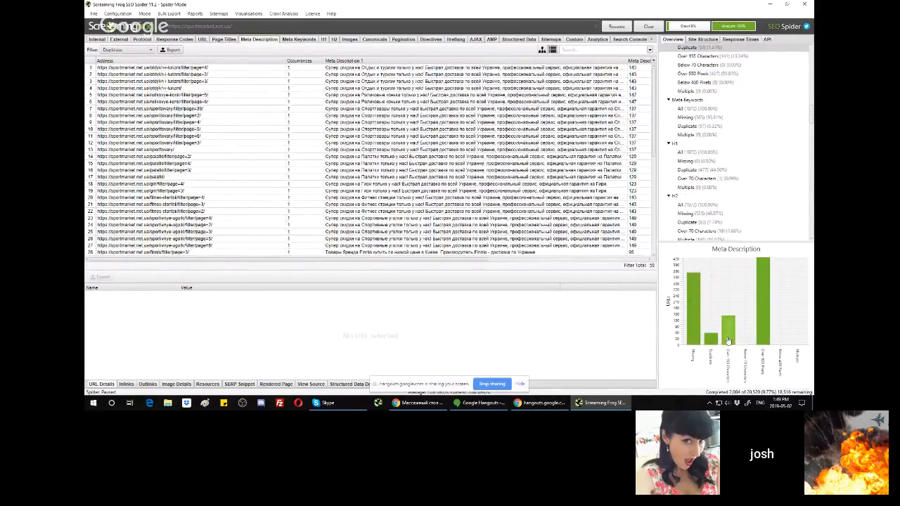
{"action": "left_click", "coordinate": [730, 339]}
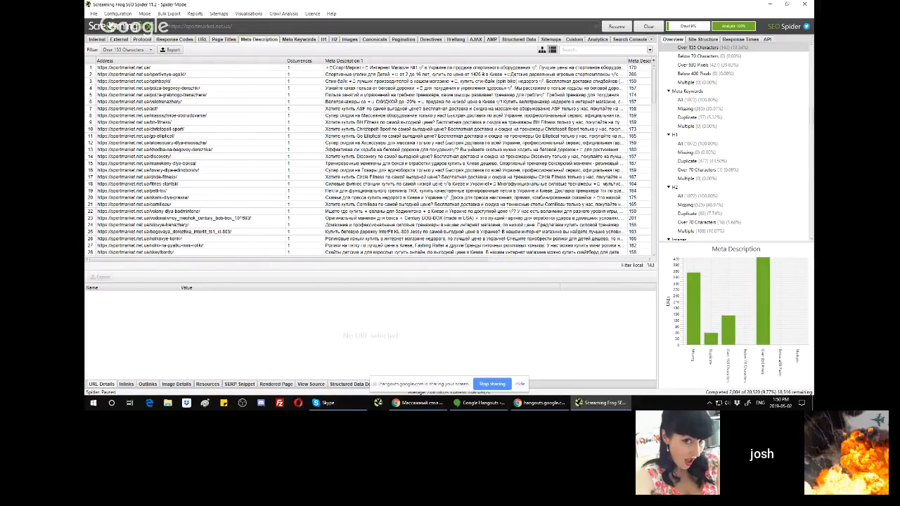
{"action": "left_click", "coordinate": [520, 385]}
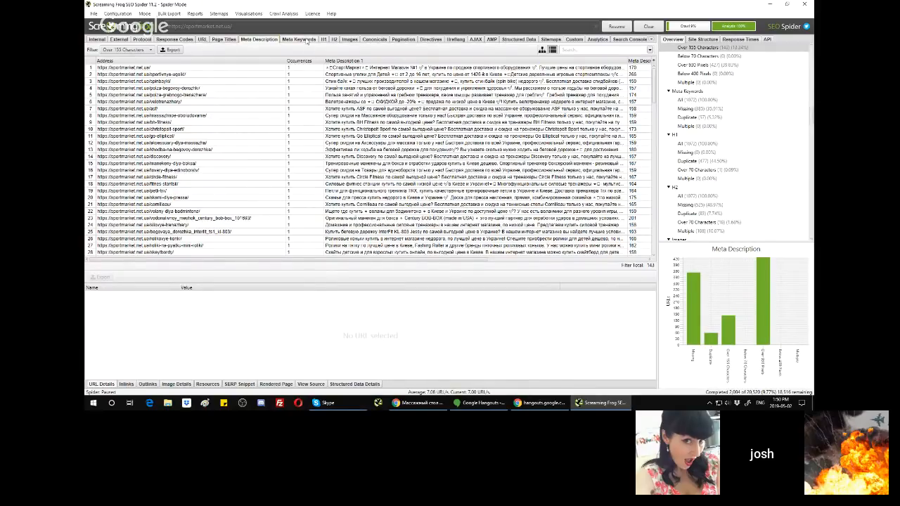
{"action": "left_click", "coordinate": [304, 40]}
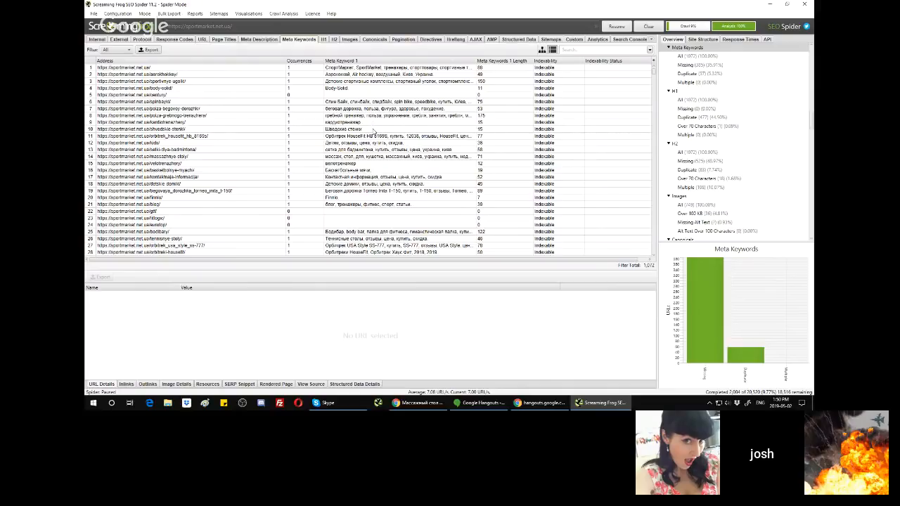
Filter the H1 headings by Duplicate, sort them by indexability, and restore the filter to All
{"action": "left_click", "coordinate": [324, 40]}
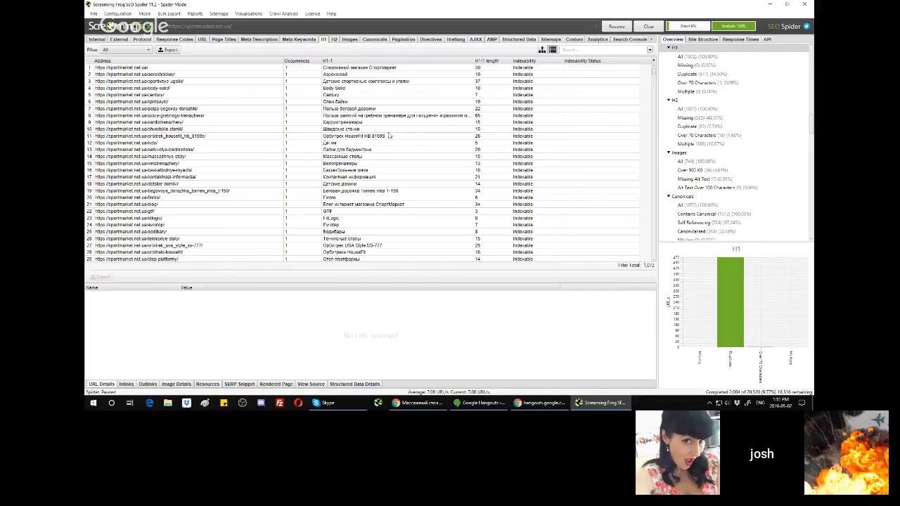
{"action": "left_click", "coordinate": [731, 317]}
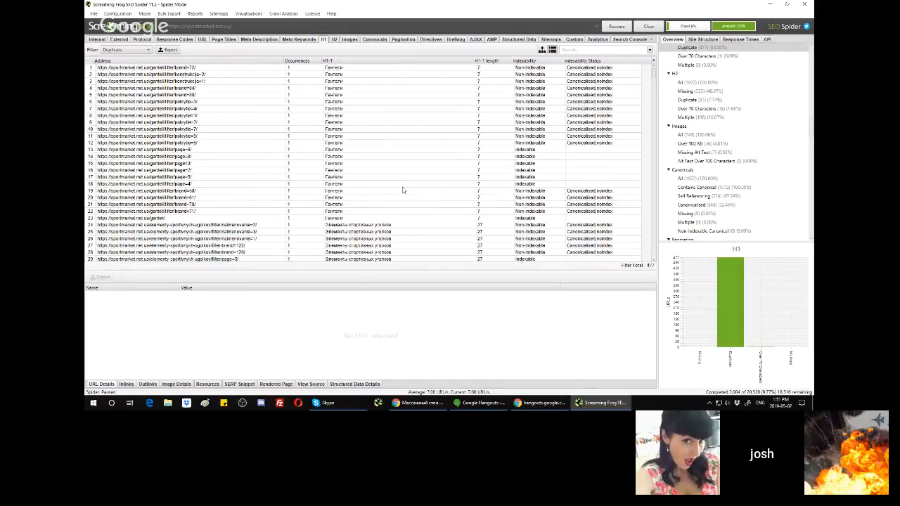
{"action": "left_click", "coordinate": [528, 61]}
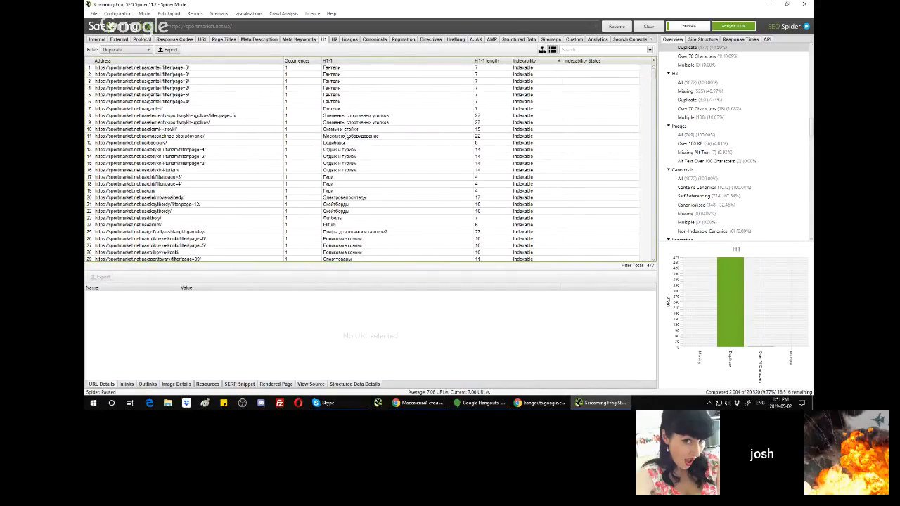
{"action": "left_click", "coordinate": [117, 51]}
{"action": "left_click", "coordinate": [114, 52]}
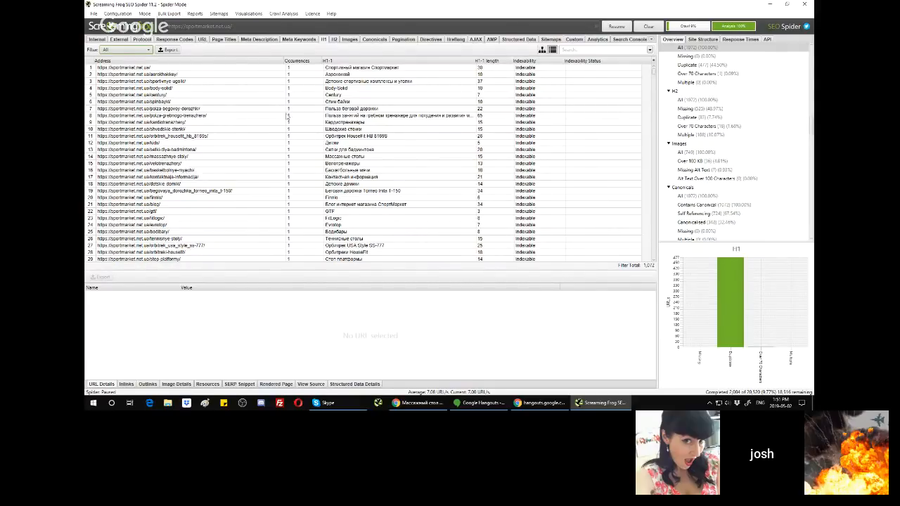
Examine the H2 headings list and the Canonicals list of the crawl
{"action": "left_click", "coordinate": [334, 39]}
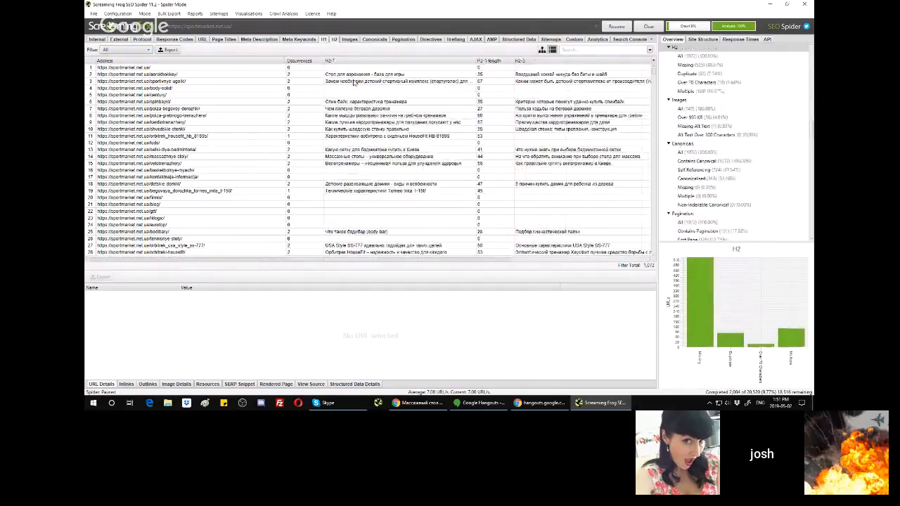
{"action": "left_click_drag", "start_coordinate": [283, 259], "coordinate": [112, 260]}
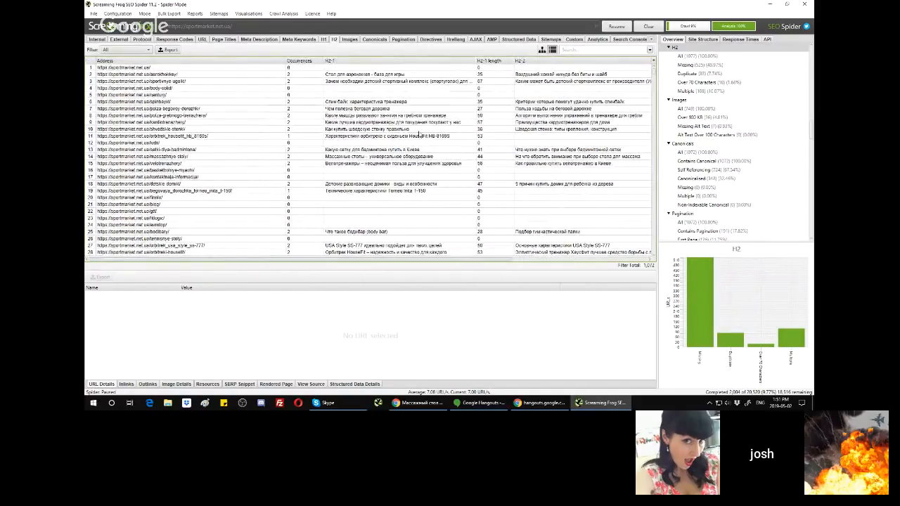
{"action": "left_click", "coordinate": [373, 39]}
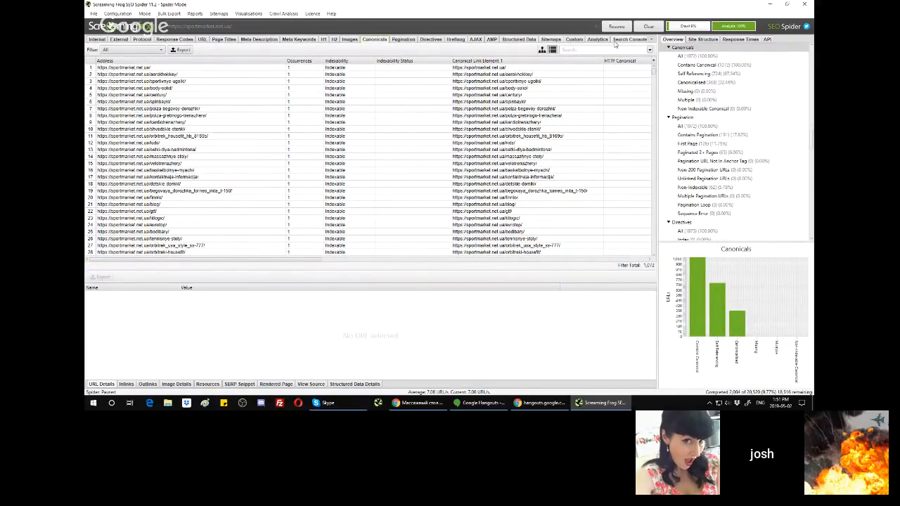
Close the massage table page in Chrome and show the Back To Your Roots Herbs chat message held for review
{"action": "left_click", "coordinate": [769, 5]}
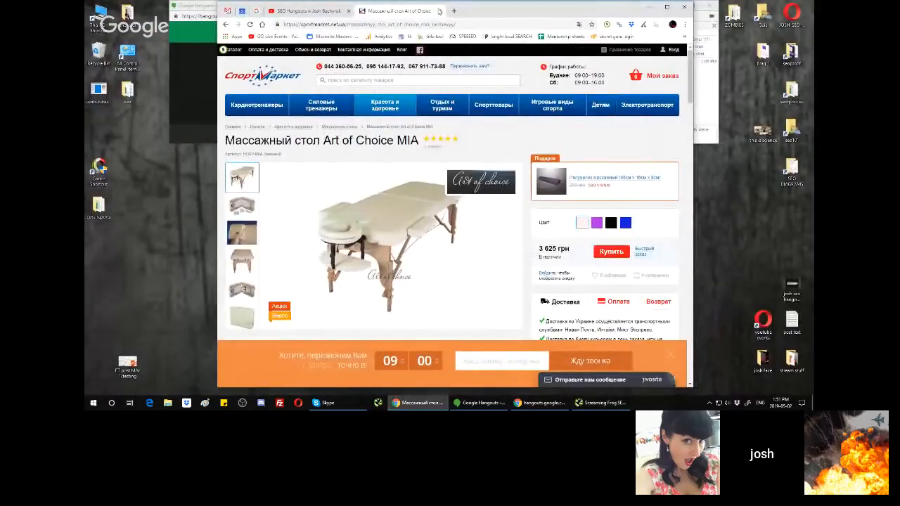
{"action": "left_click", "coordinate": [439, 10]}
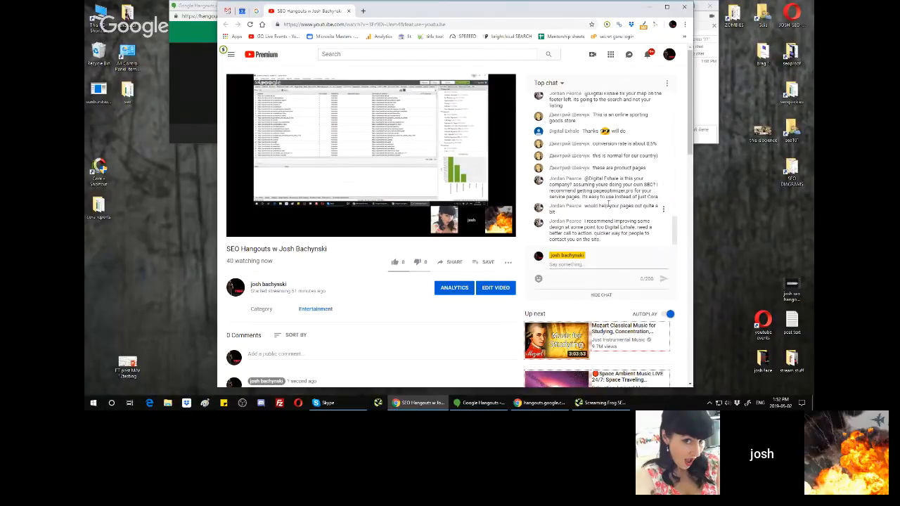
{"action": "scroll", "coordinate": [608, 205], "scroll_direction": "up", "scroll_amount": 1}
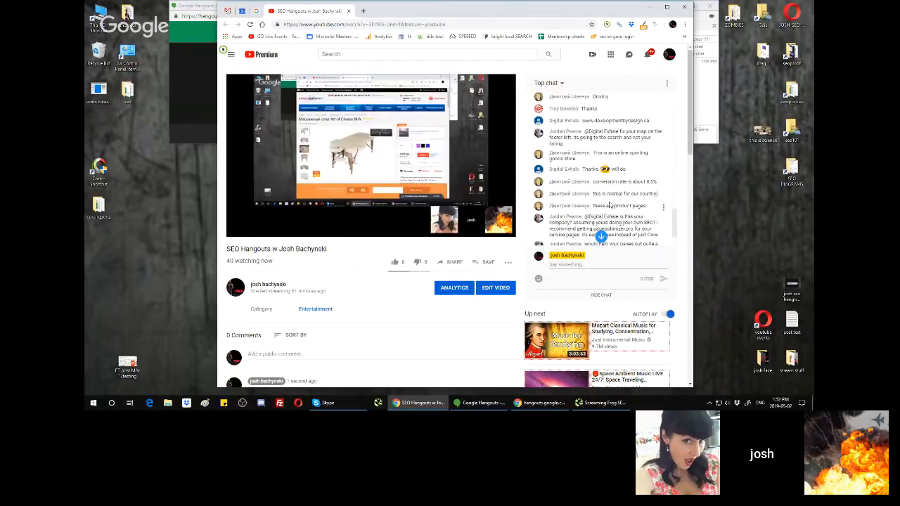
{"action": "scroll", "coordinate": [608, 205], "scroll_direction": "up", "scroll_amount": 2}
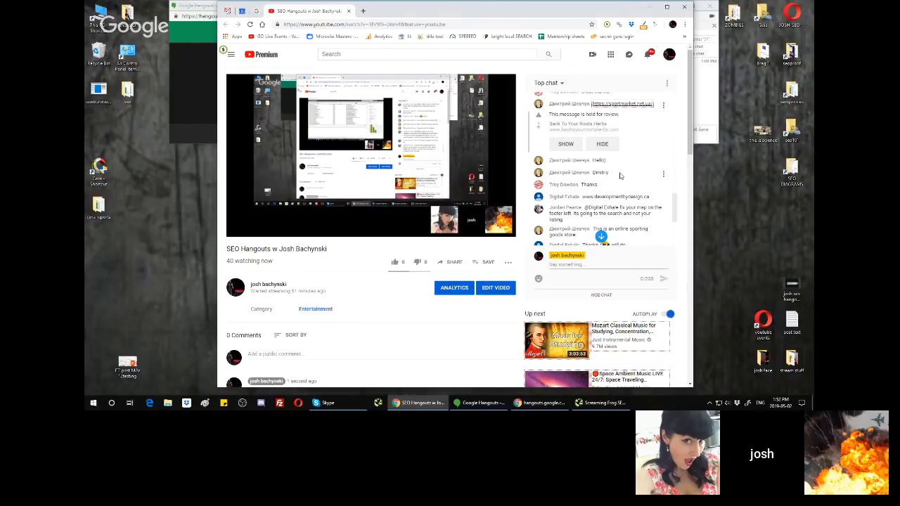
{"action": "scroll", "coordinate": [608, 180], "scroll_direction": "up", "scroll_amount": 1}
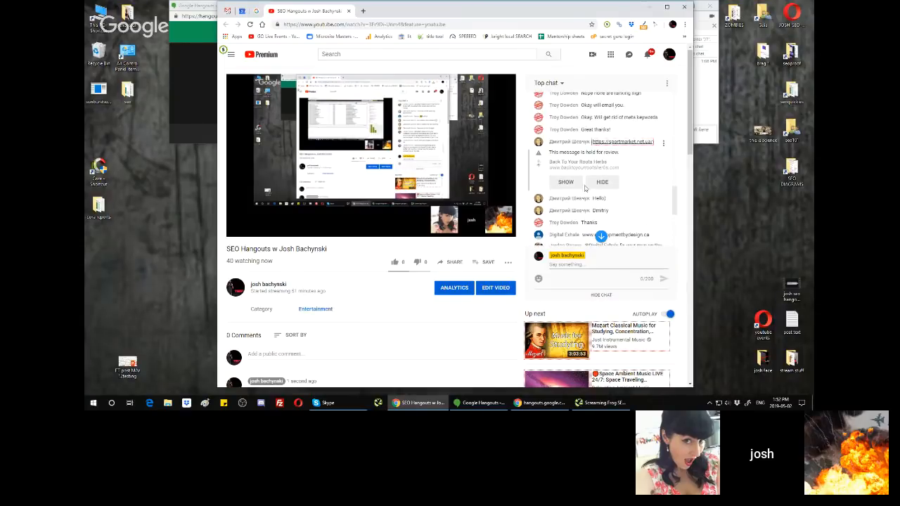
{"action": "left_click", "coordinate": [565, 182]}
{"action": "triple_click", "coordinate": [620, 176]}
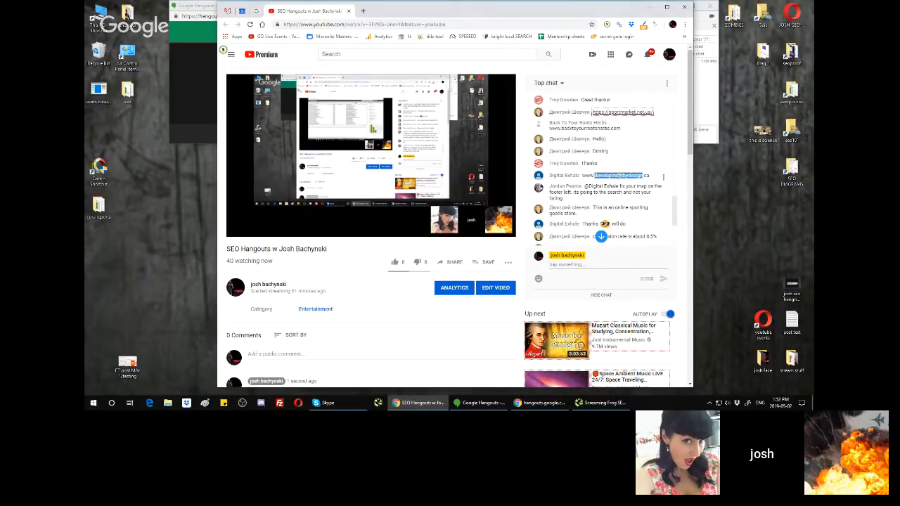
{"action": "left_click", "coordinate": [618, 178]}
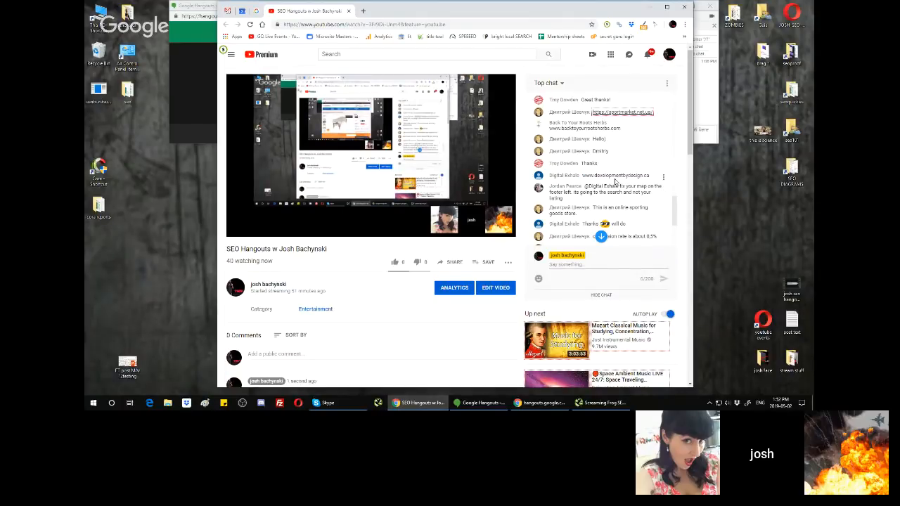
{"action": "scroll", "coordinate": [617, 178], "scroll_direction": "up", "scroll_amount": 2}
{"action": "scroll", "coordinate": [617, 180], "scroll_direction": "up", "scroll_amount": 2}
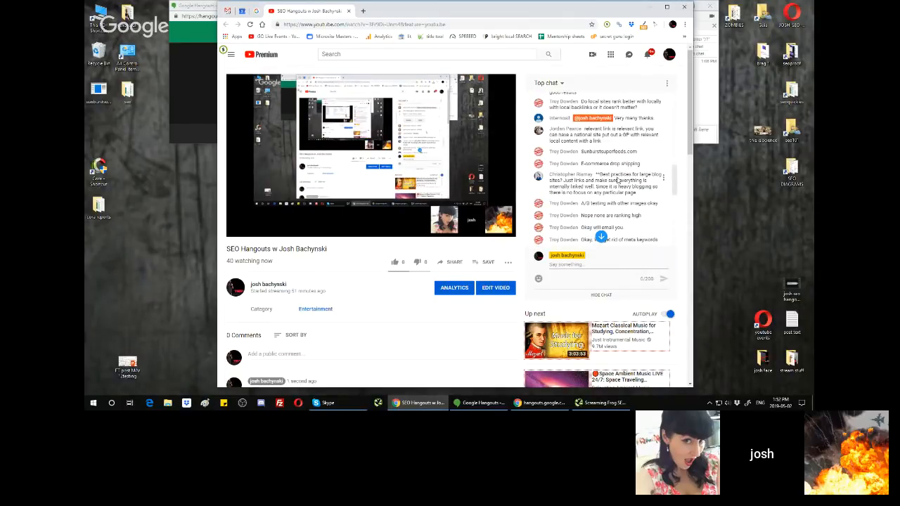
{"action": "scroll", "coordinate": [616, 183], "scroll_direction": "down", "scroll_amount": 4}
{"action": "triple_click", "coordinate": [617, 177]}
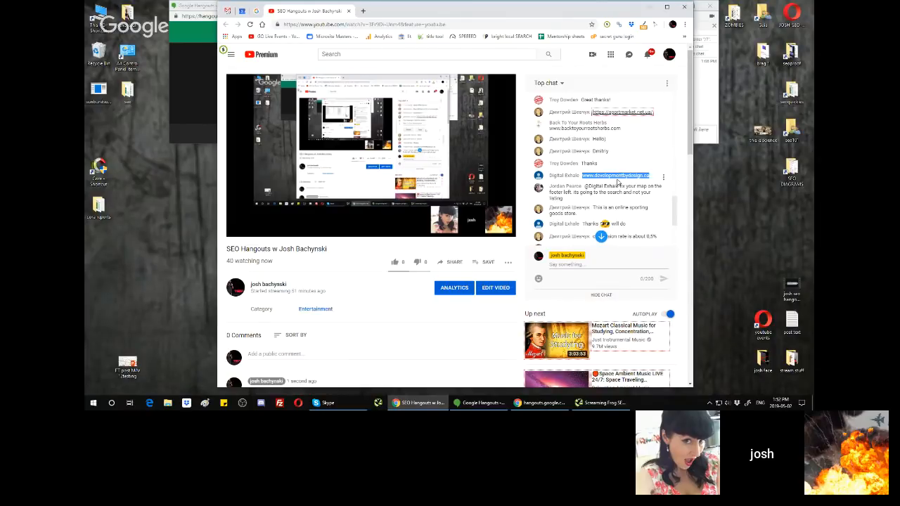
{"action": "scroll", "coordinate": [611, 176], "scroll_direction": "down", "scroll_amount": 3}
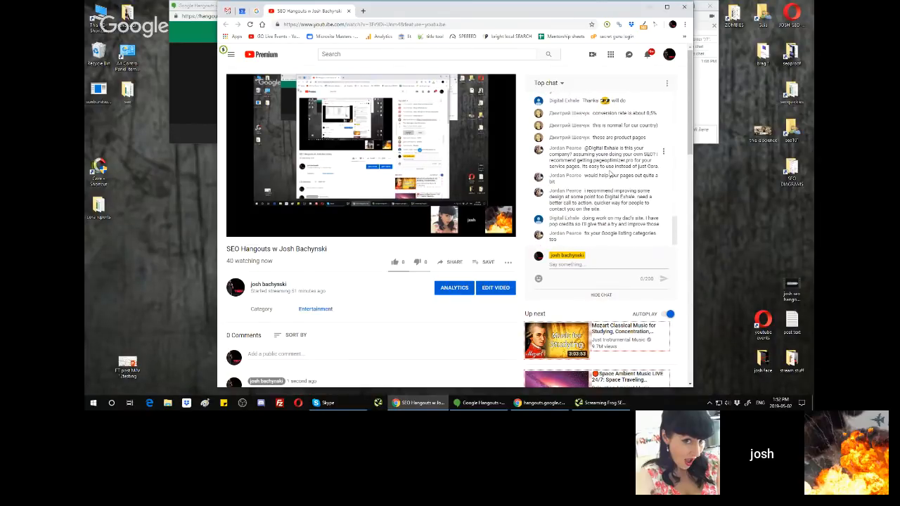
Return to Screaming Frog, clear the sportmarket.net.ua crawl and empty its crawl address
{"action": "left_click", "coordinate": [599, 401]}
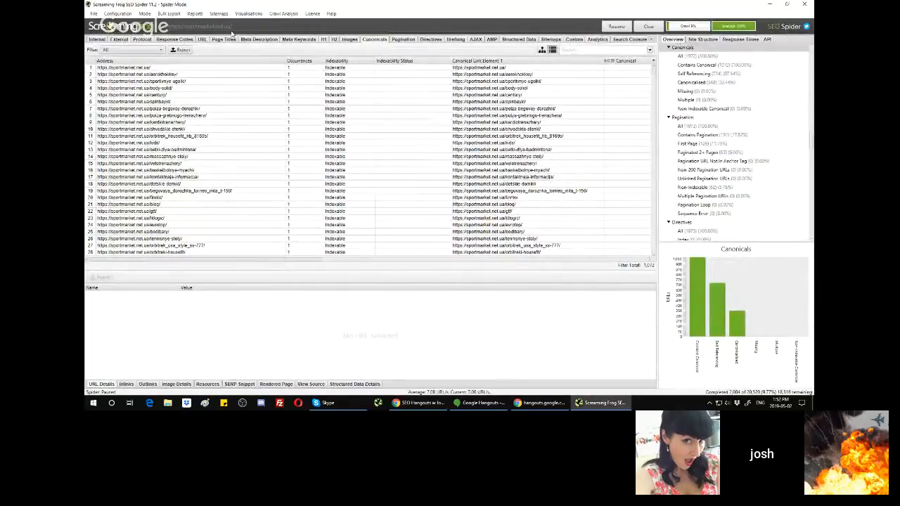
{"action": "left_click", "coordinate": [648, 27]}
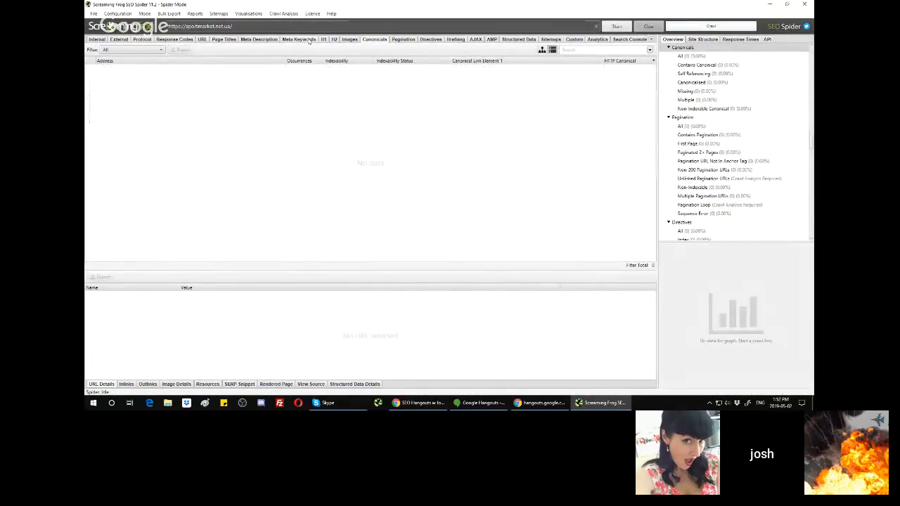
{"action": "double_click", "coordinate": [266, 29]}
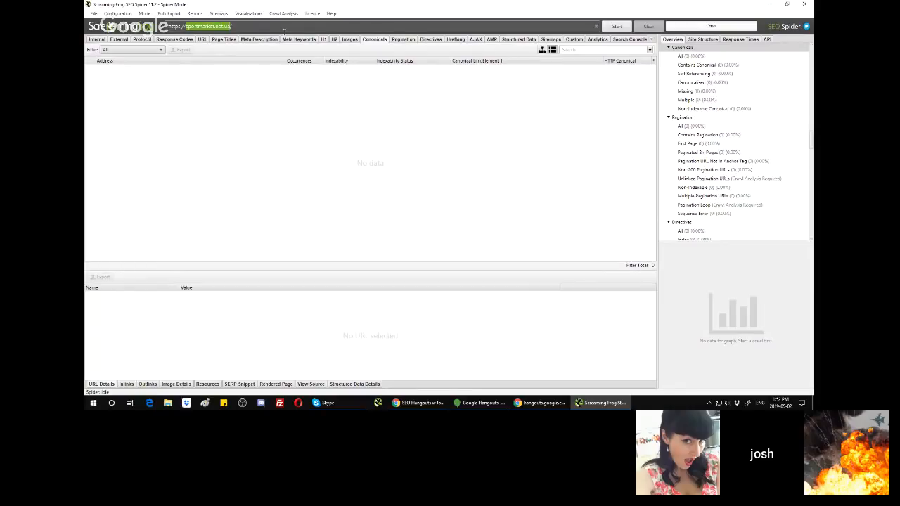
{"action": "key", "text": "BackSpace"}
{"action": "key", "text": "ctrl+a"}
{"action": "type", "text": "https://"}
{"action": "key", "text": "alt+Tab"}
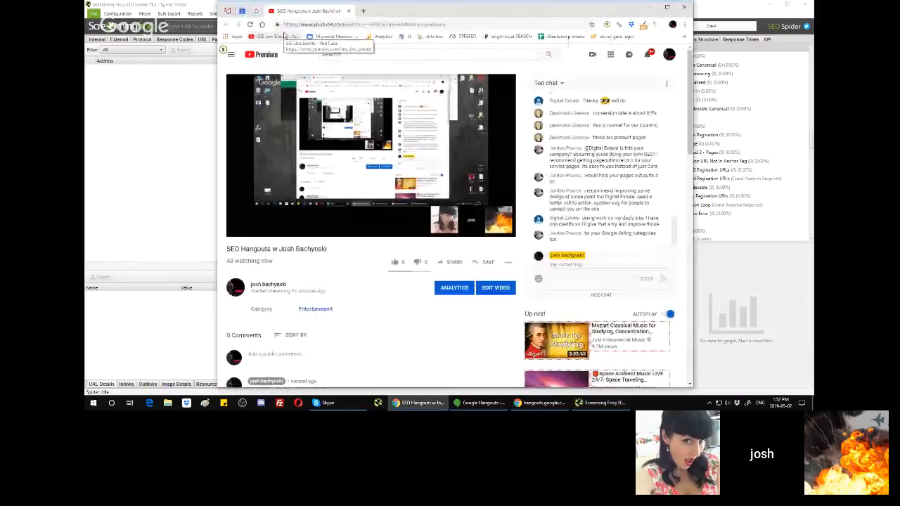
{"action": "left_click", "coordinate": [657, 200]}
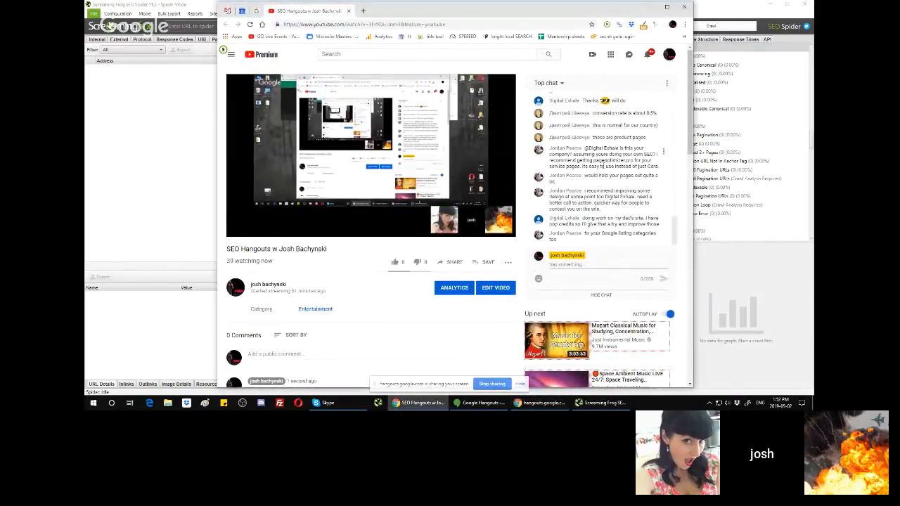
{"action": "scroll", "coordinate": [603, 167], "scroll_direction": "up", "scroll_amount": 2}
{"action": "scroll", "coordinate": [604, 166], "scroll_direction": "up", "scroll_amount": 2}
{"action": "double_click", "coordinate": [618, 203]}
{"action": "key", "text": "ctrl+c"}
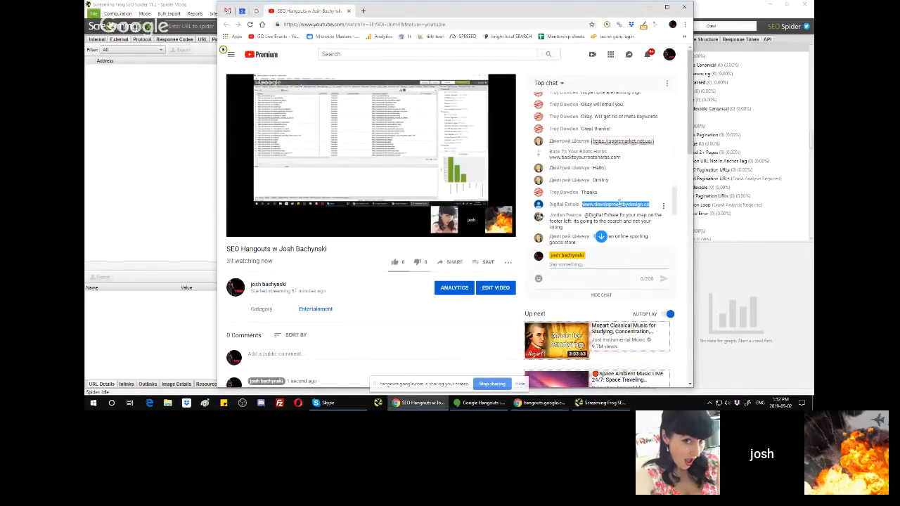
{"action": "left_click", "coordinate": [195, 13]}
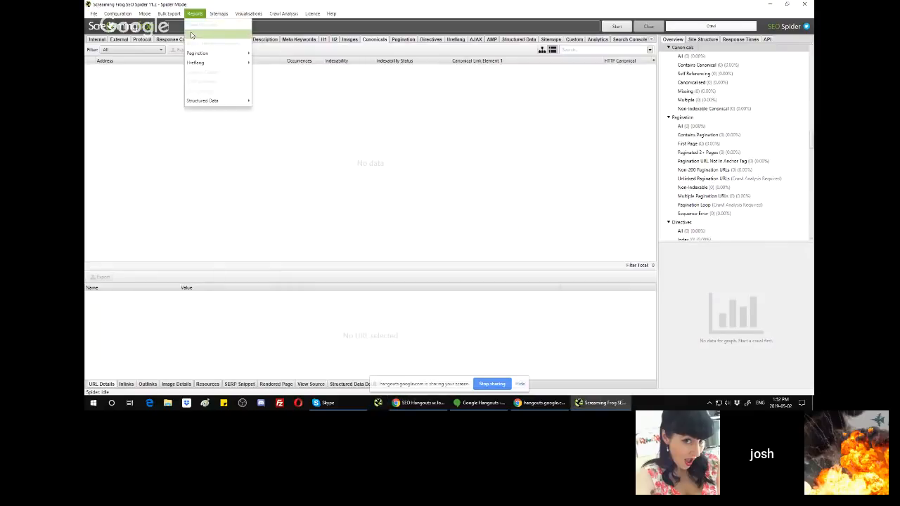
{"action": "left_click", "coordinate": [243, 26]}
{"action": "key", "text": "ctrl+v"}
{"action": "left_click", "coordinate": [616, 26]}
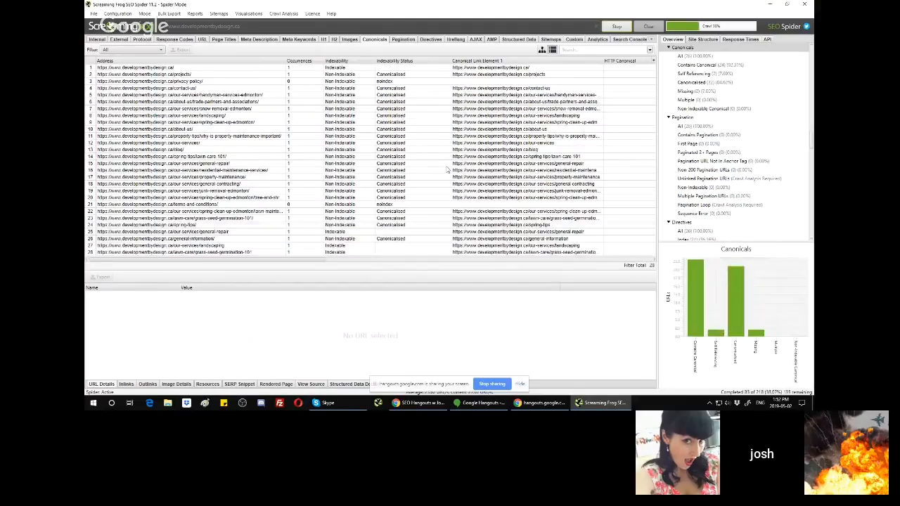
Check the response times of the developmentbydesign.ca crawl and pause the crawl
{"action": "left_click", "coordinate": [738, 40]}
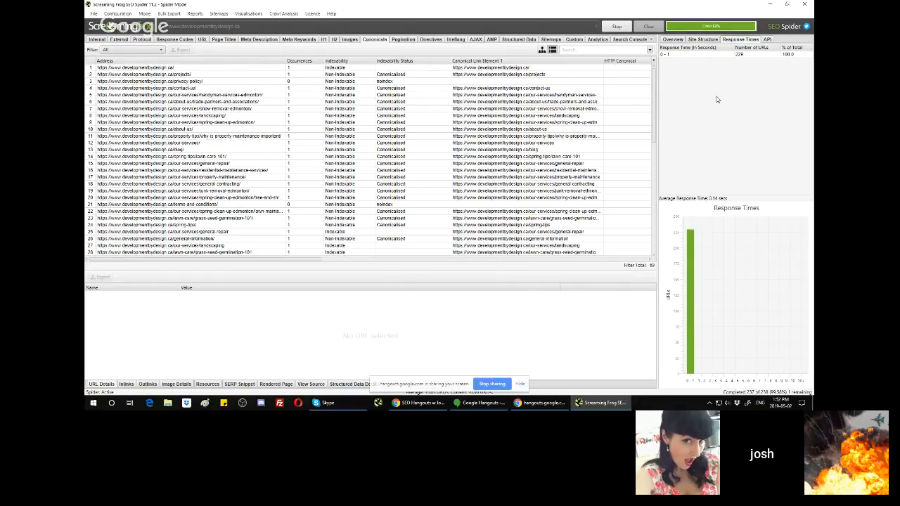
{"action": "left_click", "coordinate": [283, 14]}
{"action": "left_click", "coordinate": [438, 6]}
{"action": "left_click", "coordinate": [615, 29]}
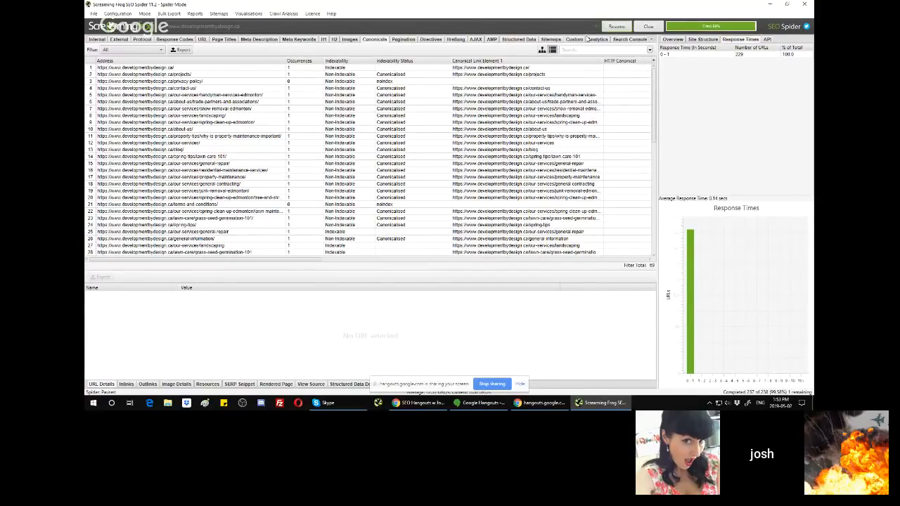
Run the crawl analysis on developmentbydesign.ca and sort the internal URLs by link score, highest first
{"action": "left_click", "coordinate": [283, 14]}
{"action": "left_click", "coordinate": [285, 26]}
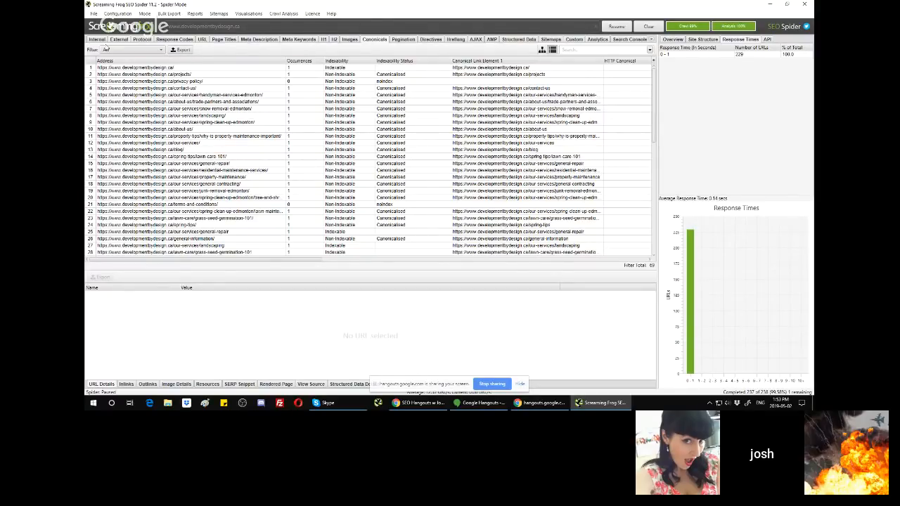
{"action": "left_click", "coordinate": [98, 40]}
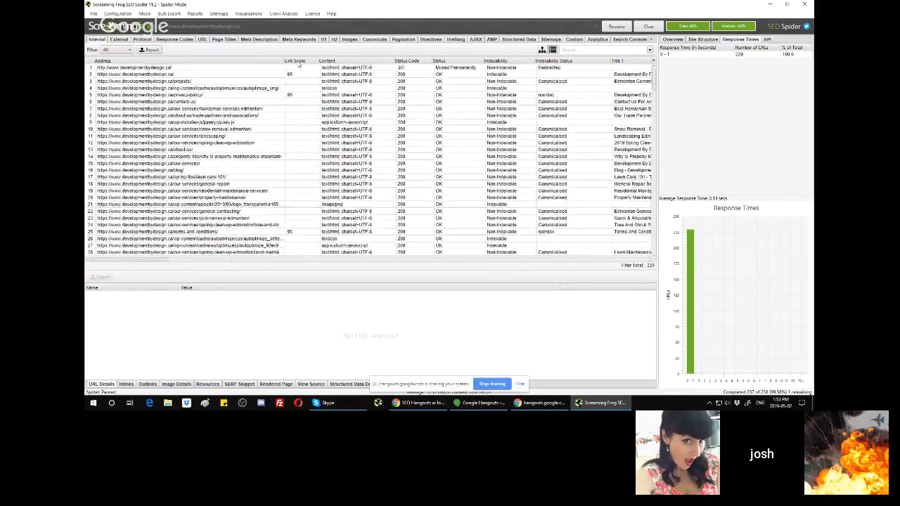
{"action": "left_click", "coordinate": [298, 62]}
{"action": "left_click", "coordinate": [298, 62]}
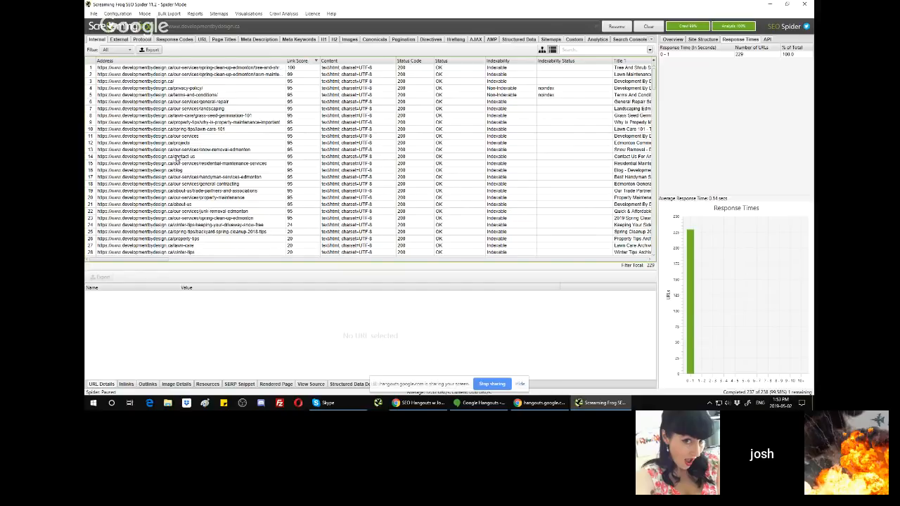
Examine the link scores of the internal URLs, including the blog page and the 2017/11 uploaded logo images
{"action": "left_click", "coordinate": [179, 172]}
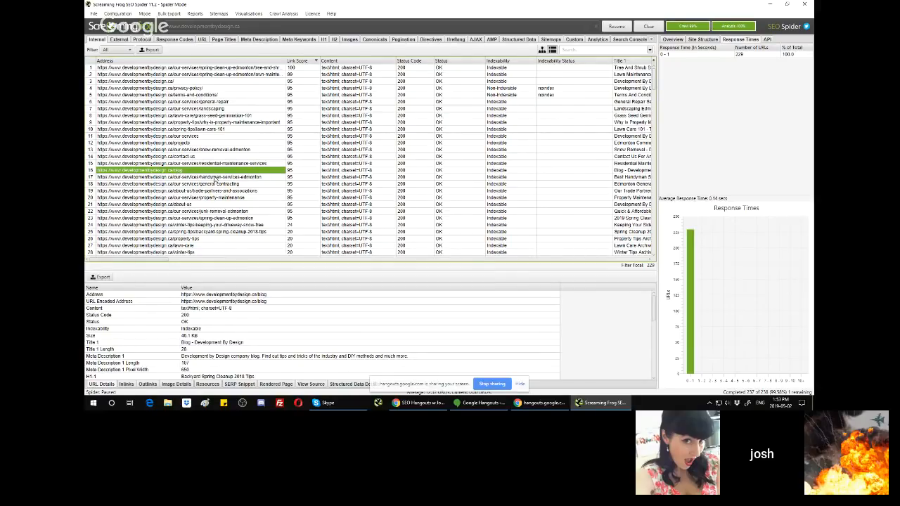
{"action": "scroll", "coordinate": [218, 180], "scroll_direction": "down", "scroll_amount": 8}
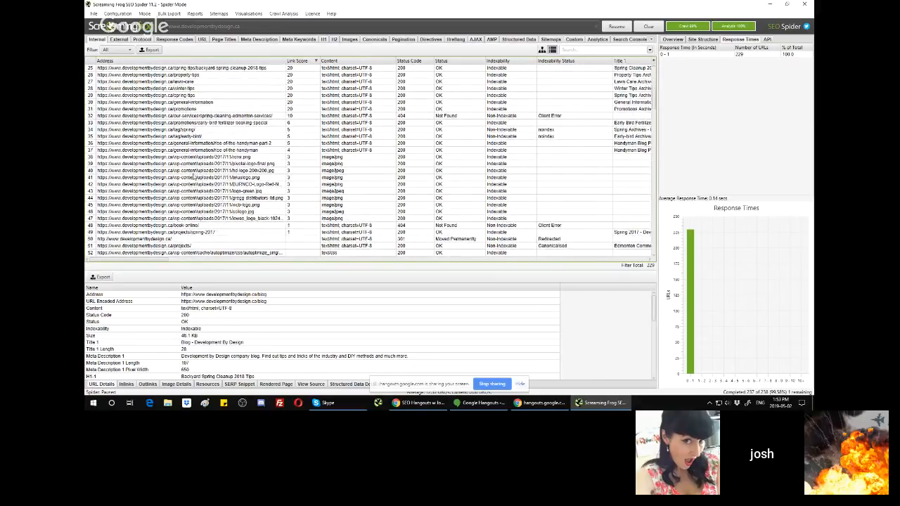
{"action": "left_click", "coordinate": [194, 164]}
{"action": "left_click_drag", "start_coordinate": [193, 219], "coordinate": [204, 157]}
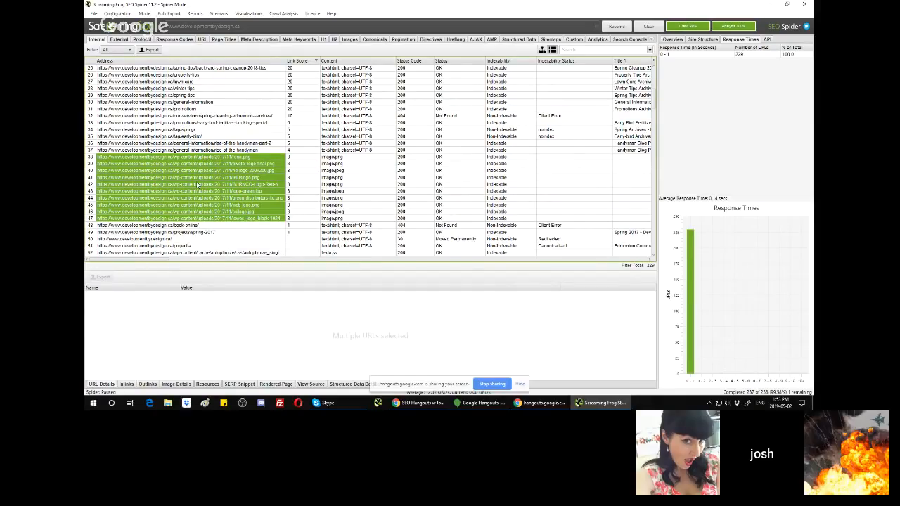
{"action": "left_click", "coordinate": [196, 182]}
{"action": "scroll", "coordinate": [202, 166], "scroll_direction": "down", "scroll_amount": 4}
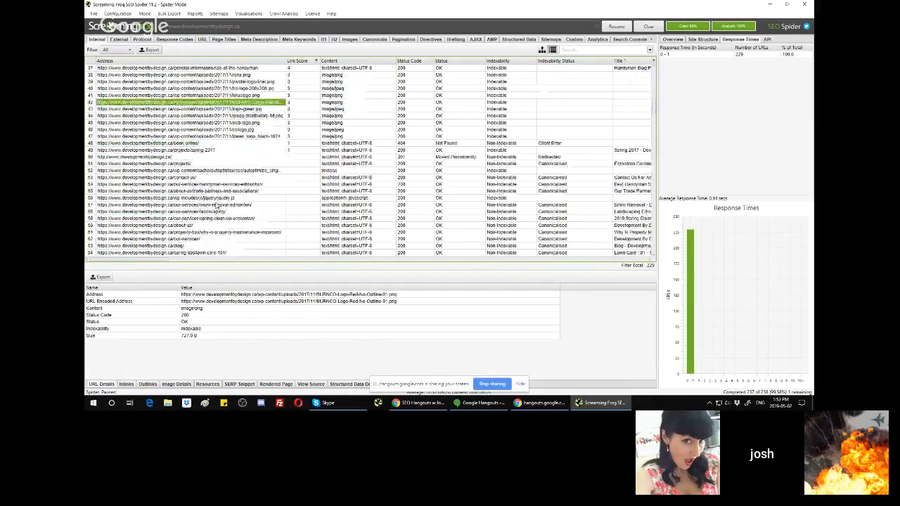
{"action": "scroll", "coordinate": [200, 178], "scroll_direction": "down", "scroll_amount": 1}
{"action": "scroll", "coordinate": [201, 177], "scroll_direction": "up", "scroll_amount": 6}
Filter the internal URLs to HTML and sort them by link score, highest first
{"action": "left_click", "coordinate": [118, 50]}
{"action": "left_click", "coordinate": [112, 69]}
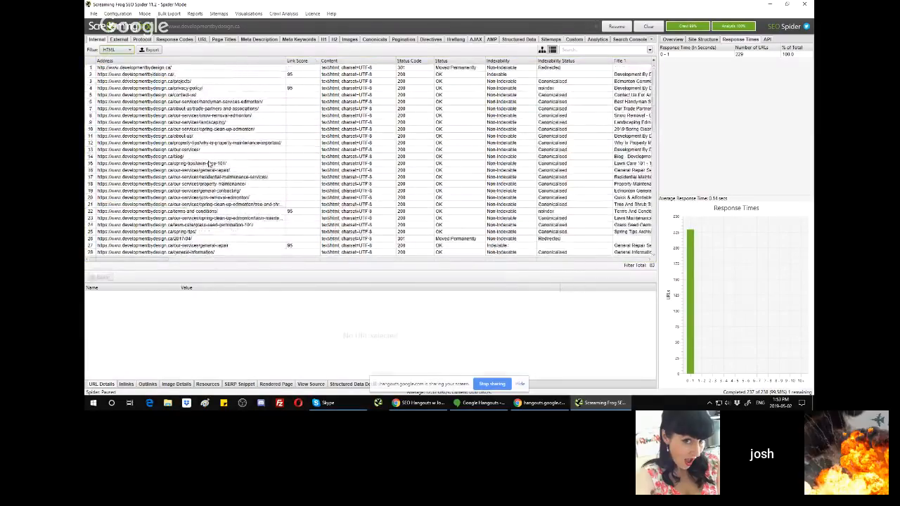
{"action": "left_click", "coordinate": [300, 61]}
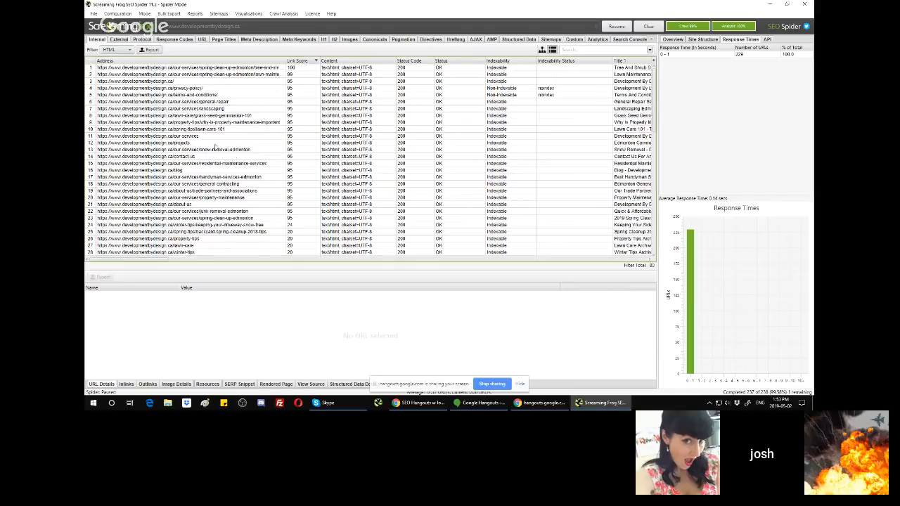
Examine the HTML pages without a link score, checking the details of the trailing-slash residential maintenance and junk removal service pages
{"action": "scroll", "coordinate": [214, 153], "scroll_direction": "down", "scroll_amount": 9}
{"action": "scroll", "coordinate": [214, 154], "scroll_direction": "down", "scroll_amount": 8}
{"action": "scroll", "coordinate": [213, 154], "scroll_direction": "up", "scroll_amount": 7}
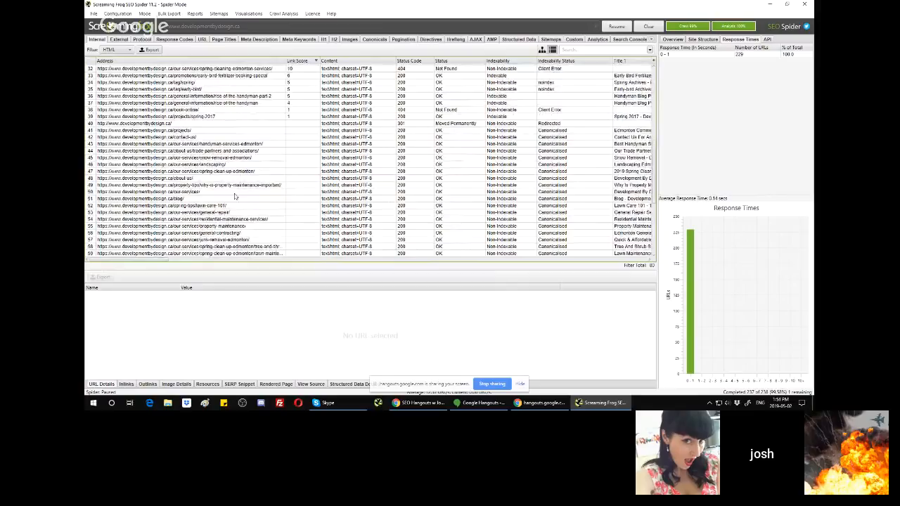
{"action": "left_click", "coordinate": [202, 233]}
{"action": "left_click", "coordinate": [208, 240]}
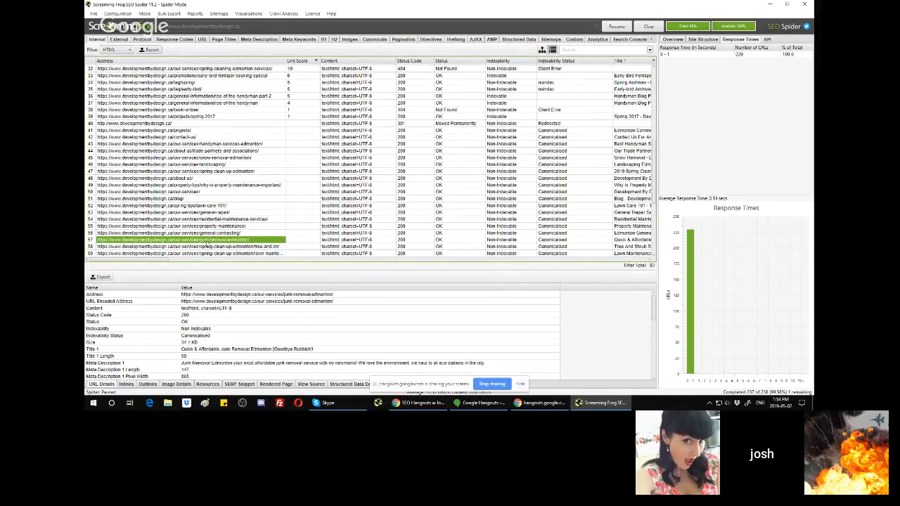
{"action": "left_click", "coordinate": [220, 226]}
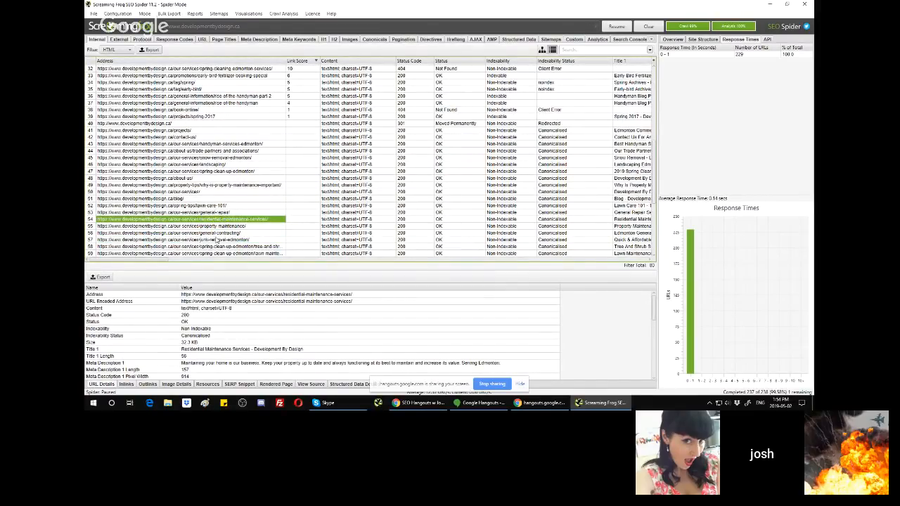
{"action": "left_click", "coordinate": [215, 241]}
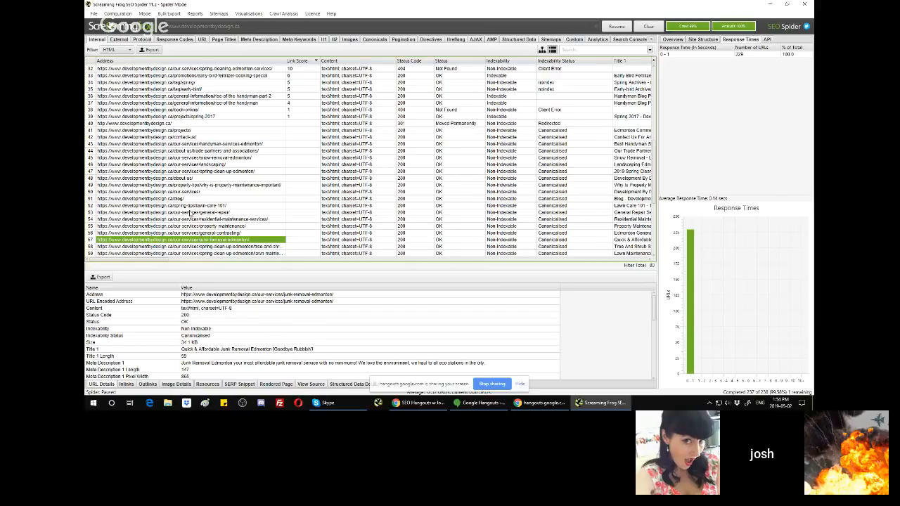
{"action": "scroll", "coordinate": [191, 213], "scroll_direction": "up", "scroll_amount": 1}
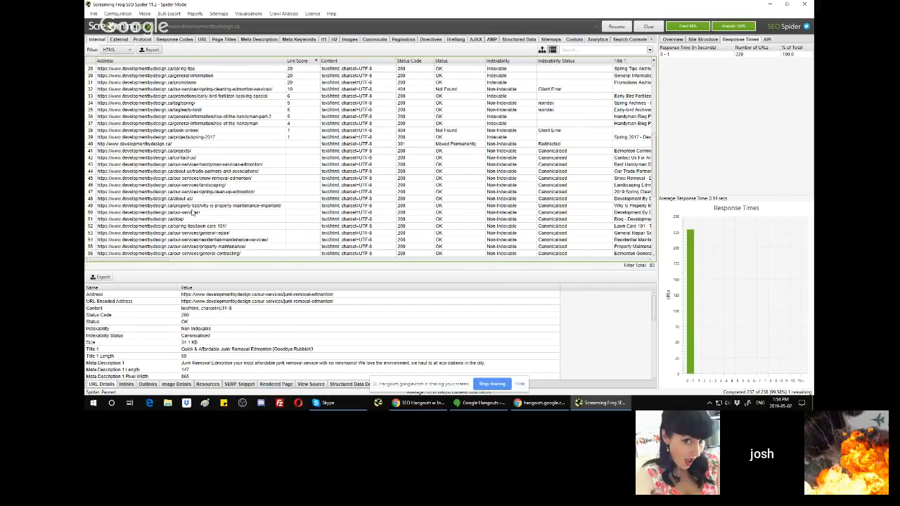
{"action": "scroll", "coordinate": [192, 213], "scroll_direction": "up", "scroll_amount": 10}
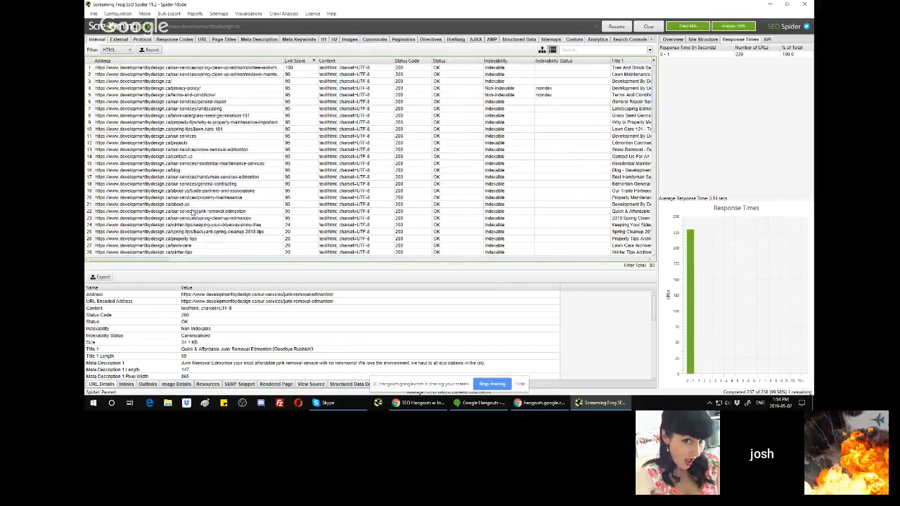
{"action": "scroll", "coordinate": [191, 213], "scroll_direction": "down", "scroll_amount": 12}
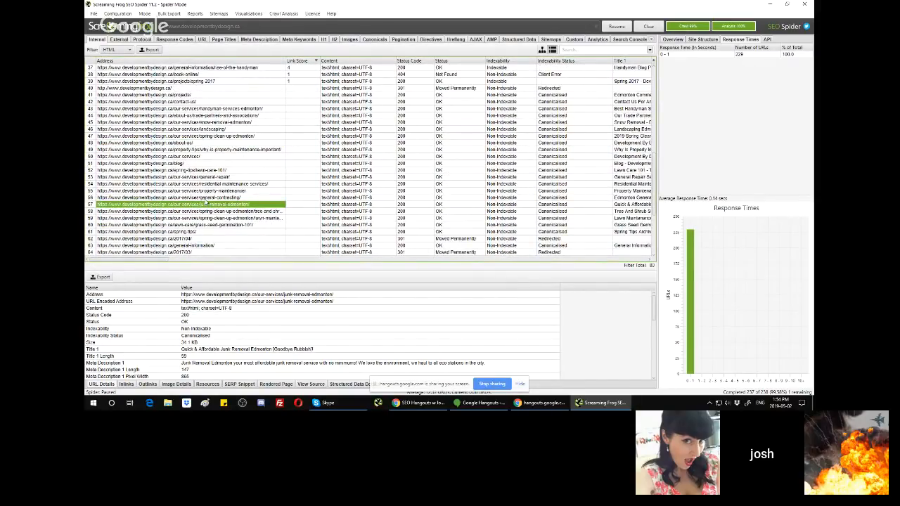
Resume the developmentbydesign.ca crawl, pause it again and return to the start of the HTML page list
{"action": "left_click", "coordinate": [616, 26]}
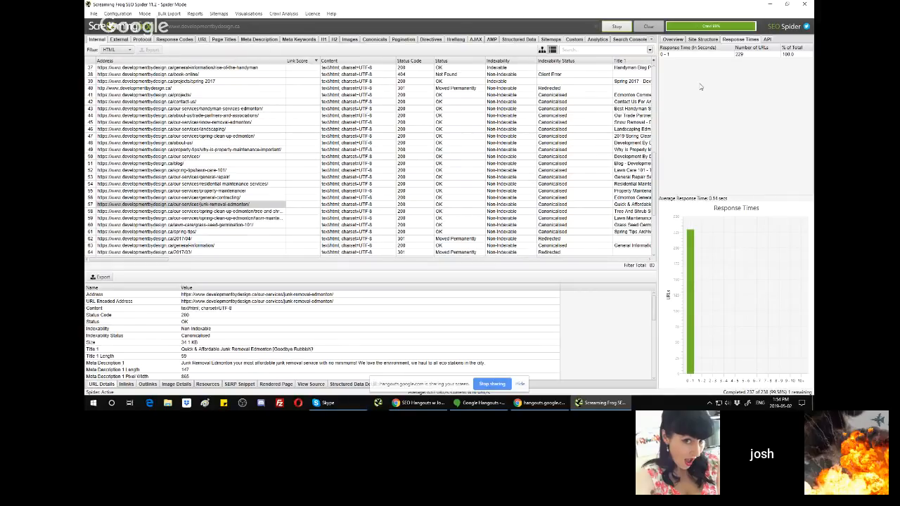
{"action": "left_click", "coordinate": [616, 27]}
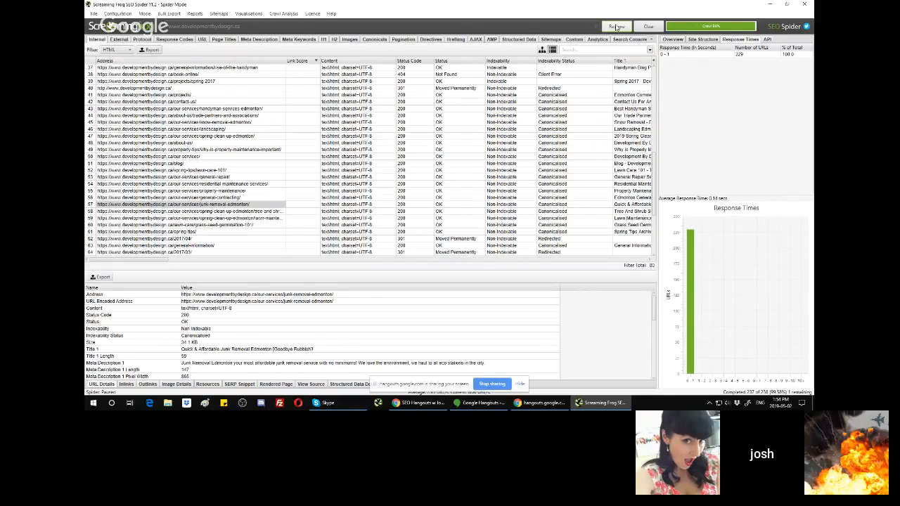
{"action": "scroll", "coordinate": [254, 218], "scroll_direction": "up", "scroll_amount": 3}
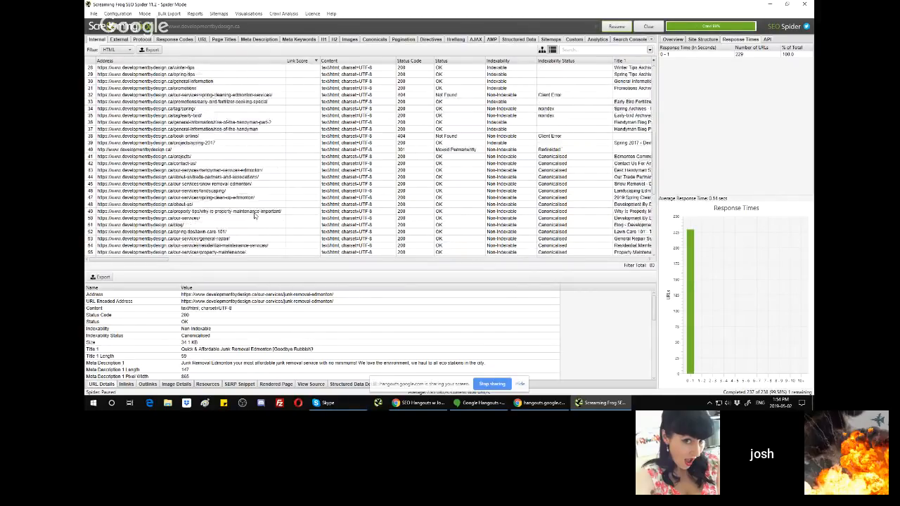
{"action": "scroll", "coordinate": [254, 217], "scroll_direction": "up", "scroll_amount": 9}
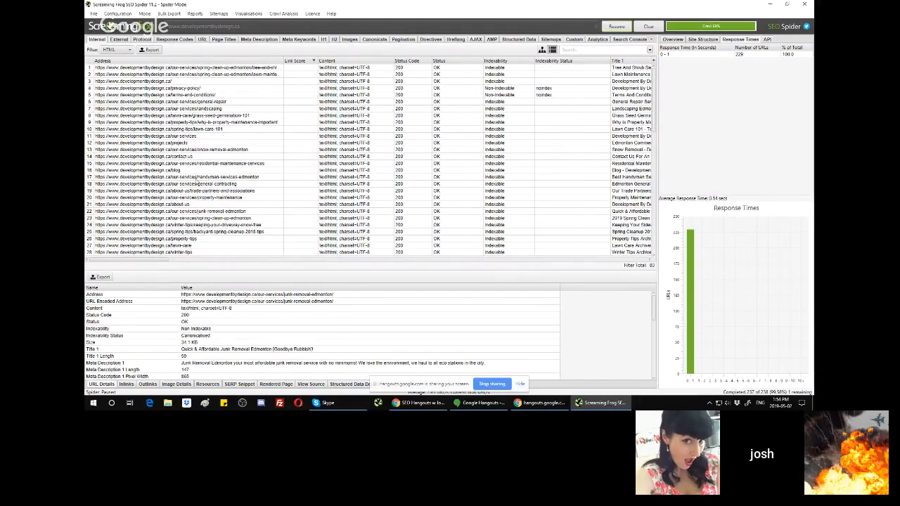
Sort the crawl's URL report by address and compare the trailing-slash and non-trailing-slash versions of each page
{"action": "left_click", "coordinate": [202, 39]}
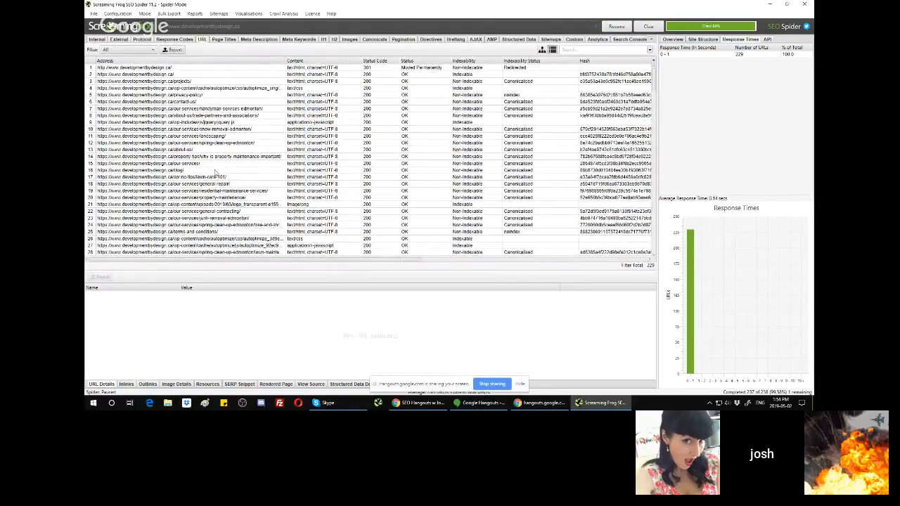
{"action": "left_click", "coordinate": [212, 62]}
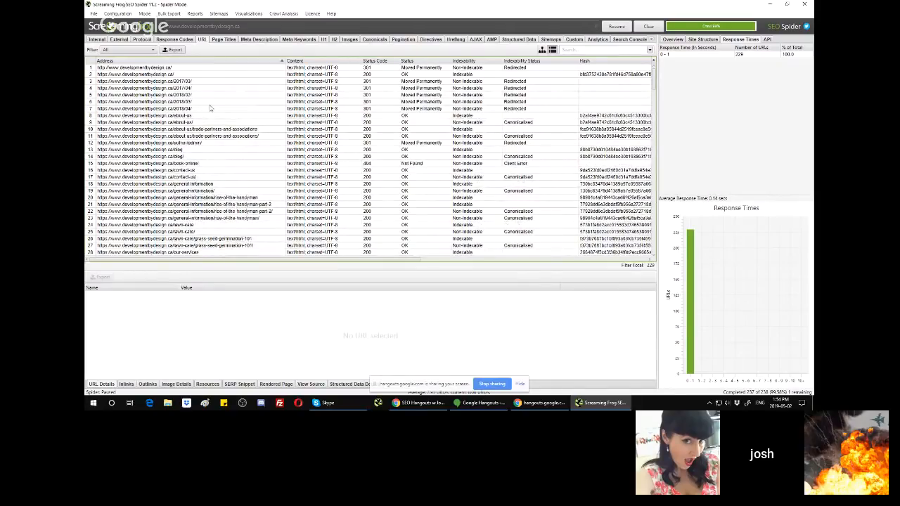
{"action": "scroll", "coordinate": [210, 106], "scroll_direction": "down", "scroll_amount": 3}
{"action": "scroll", "coordinate": [216, 140], "scroll_direction": "down", "scroll_amount": 4}
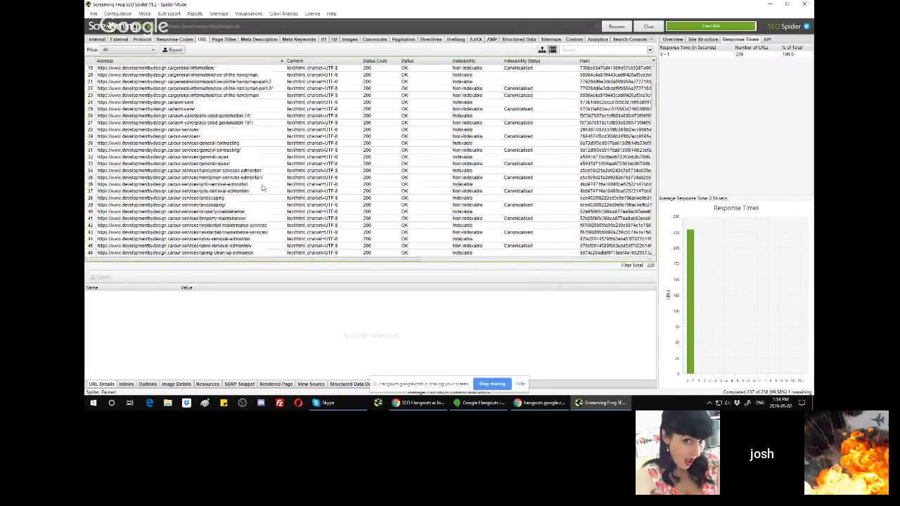
{"action": "scroll", "coordinate": [262, 187], "scroll_direction": "up", "scroll_amount": 4}
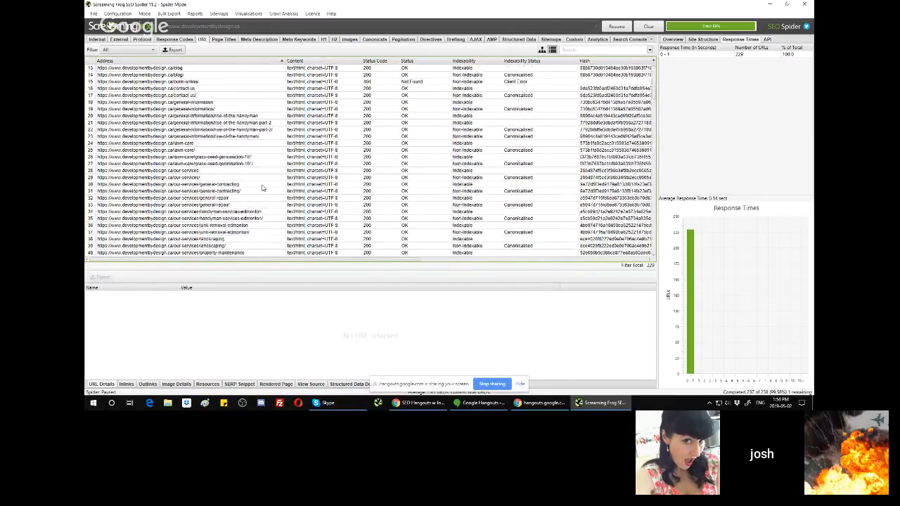
{"action": "scroll", "coordinate": [262, 187], "scroll_direction": "up", "scroll_amount": 3}
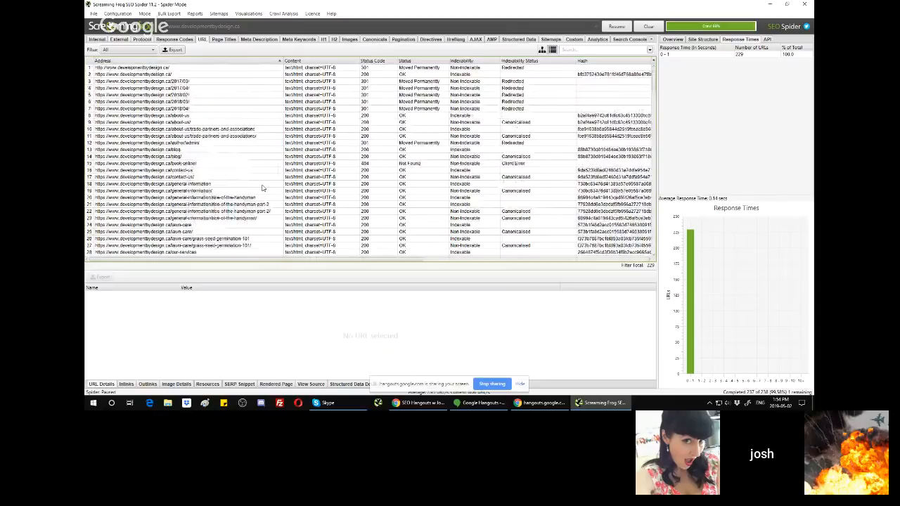
{"action": "scroll", "coordinate": [263, 188], "scroll_direction": "down", "scroll_amount": 6}
{"action": "scroll", "coordinate": [262, 188], "scroll_direction": "down", "scroll_amount": 2}
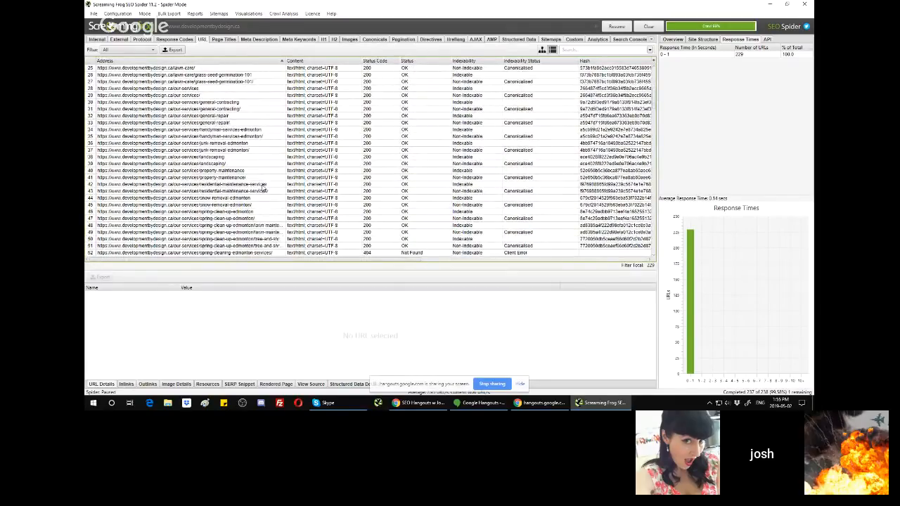
{"action": "scroll", "coordinate": [263, 187], "scroll_direction": "down", "scroll_amount": 2}
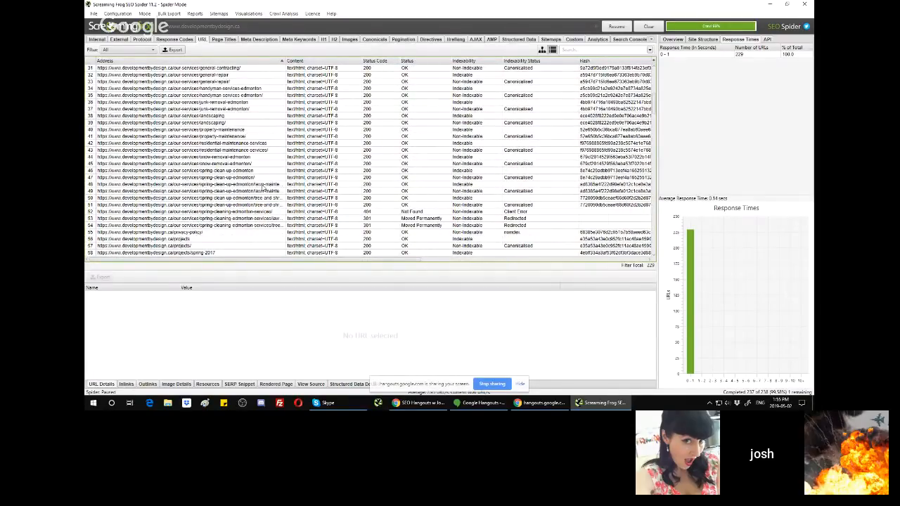
{"action": "scroll", "coordinate": [262, 187], "scroll_direction": "up", "scroll_amount": 4}
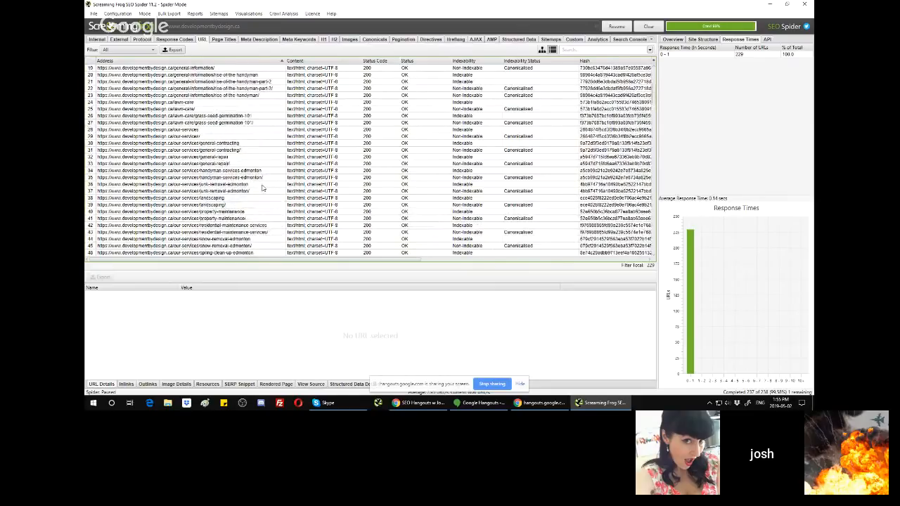
{"action": "scroll", "coordinate": [262, 187], "scroll_direction": "down", "scroll_amount": 8}
{"action": "scroll", "coordinate": [262, 187], "scroll_direction": "up", "scroll_amount": 10}
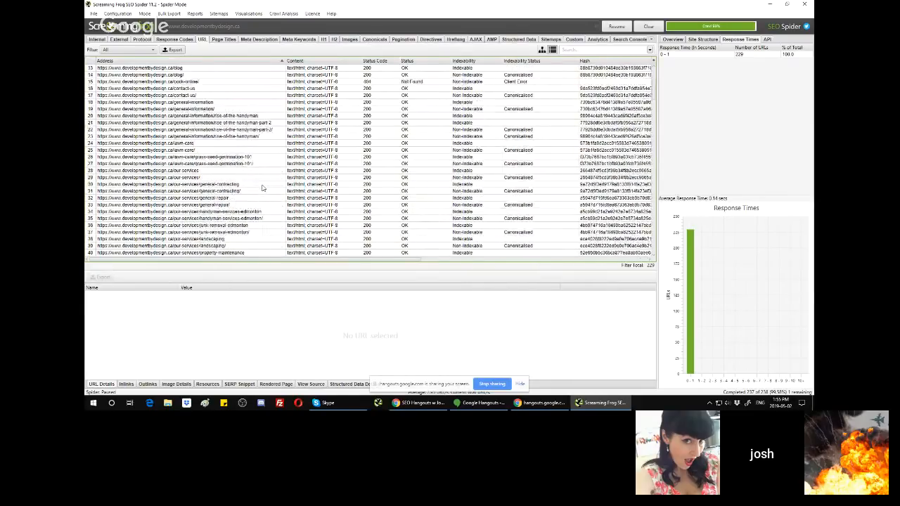
{"action": "scroll", "coordinate": [262, 187], "scroll_direction": "up", "scroll_amount": 3}
Sort the URL report by indexability and review the indexable URLs
{"action": "left_click", "coordinate": [466, 63]}
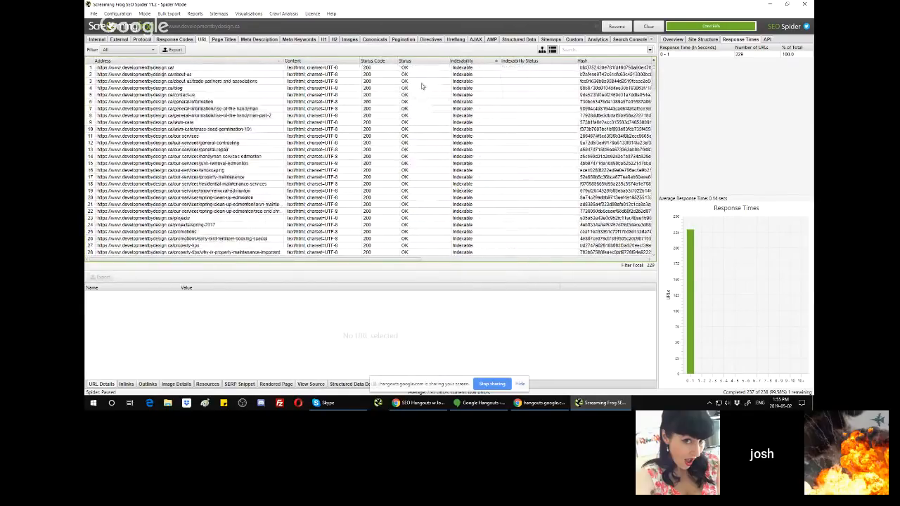
{"action": "scroll", "coordinate": [185, 156], "scroll_direction": "down", "scroll_amount": 6}
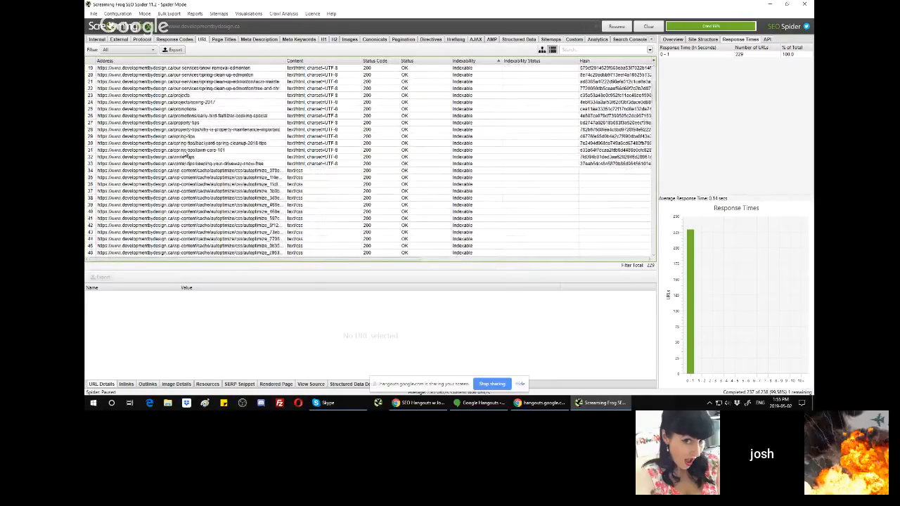
{"action": "scroll", "coordinate": [186, 156], "scroll_direction": "down", "scroll_amount": 4}
{"action": "scroll", "coordinate": [186, 155], "scroll_direction": "down", "scroll_amount": 1}
{"action": "scroll", "coordinate": [185, 155], "scroll_direction": "up", "scroll_amount": 5}
Reapply the All filter to restore the URL report's original order and look over the list
{"action": "left_click", "coordinate": [130, 51]}
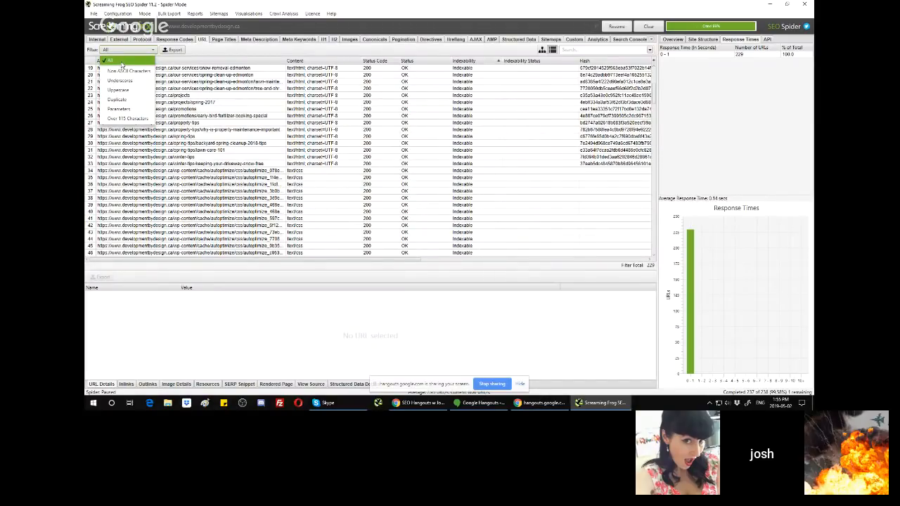
{"action": "left_click", "coordinate": [122, 62]}
{"action": "left_click", "coordinate": [128, 53]}
{"action": "left_click", "coordinate": [128, 54]}
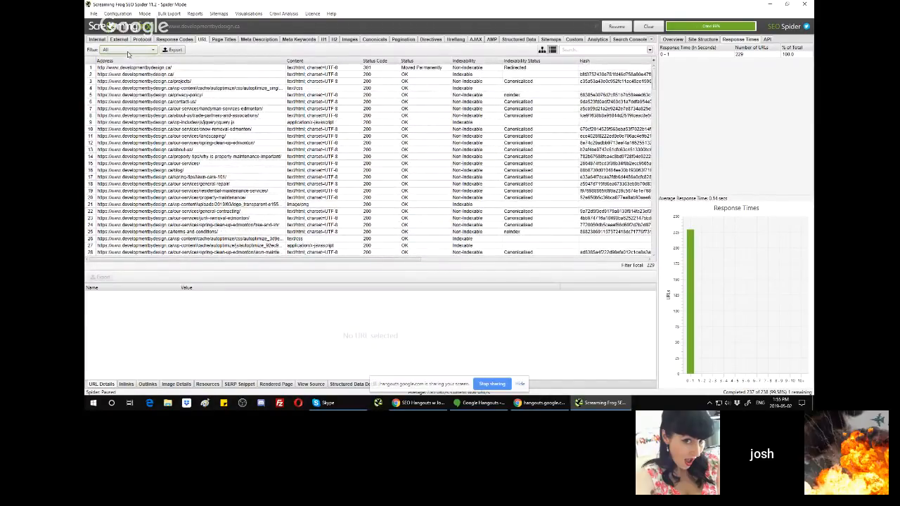
{"action": "scroll", "coordinate": [214, 136], "scroll_direction": "down", "scroll_amount": 4}
{"action": "scroll", "coordinate": [213, 135], "scroll_direction": "up", "scroll_amount": 4}
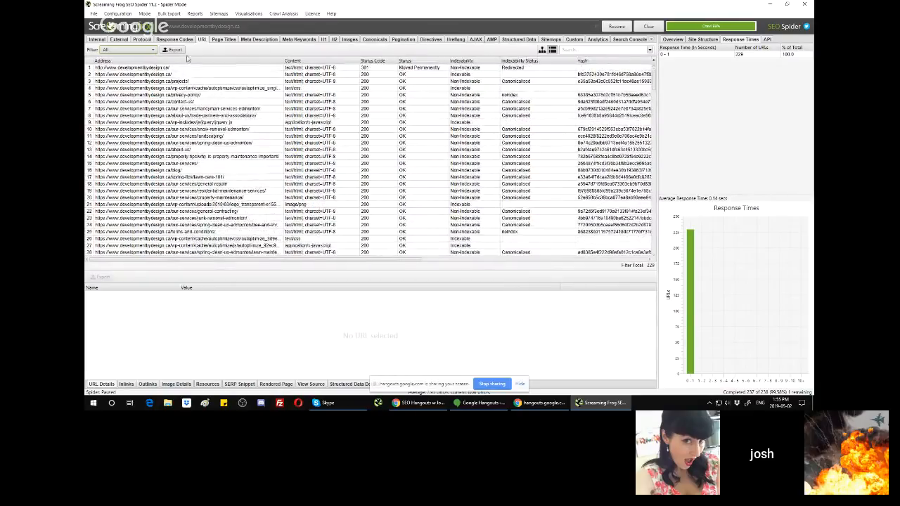
Open the page titles report, filtered to duplicate titles
{"action": "left_click", "coordinate": [216, 40]}
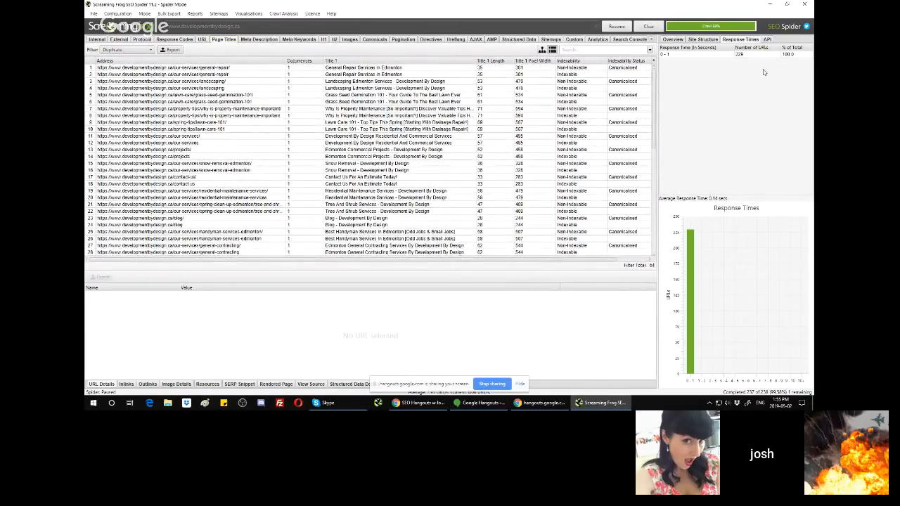
Show the crawl overview beside the duplicate page titles and sort the list by indexability to review the indexable pages
{"action": "left_click", "coordinate": [675, 40]}
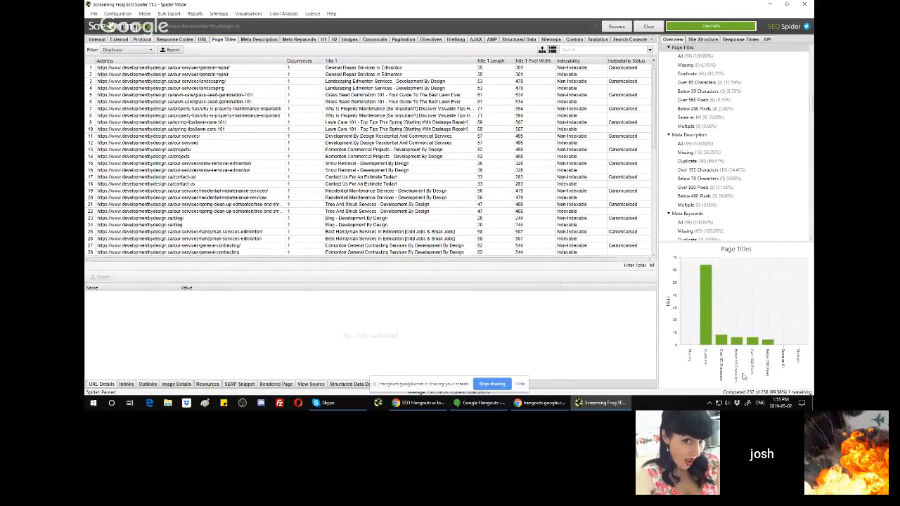
{"action": "scroll", "coordinate": [707, 328], "scroll_direction": "down", "scroll_amount": 1}
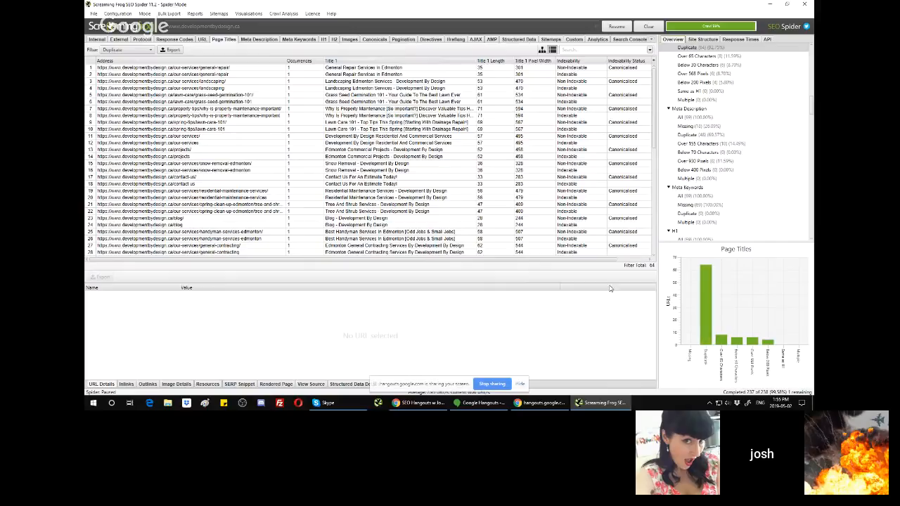
{"action": "left_click", "coordinate": [576, 62]}
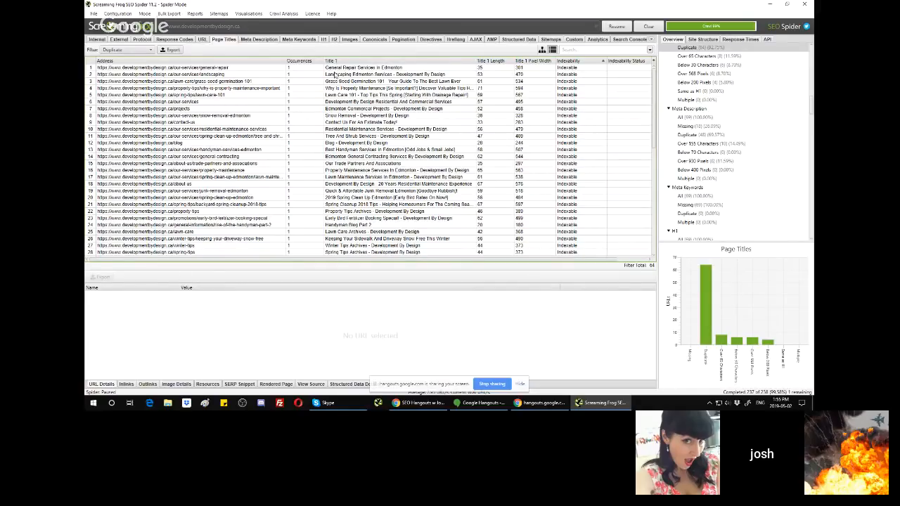
Set the page titles filter to All and hide the screen-sharing notice to look over every title
{"action": "left_click", "coordinate": [131, 50]}
{"action": "left_click", "coordinate": [131, 61]}
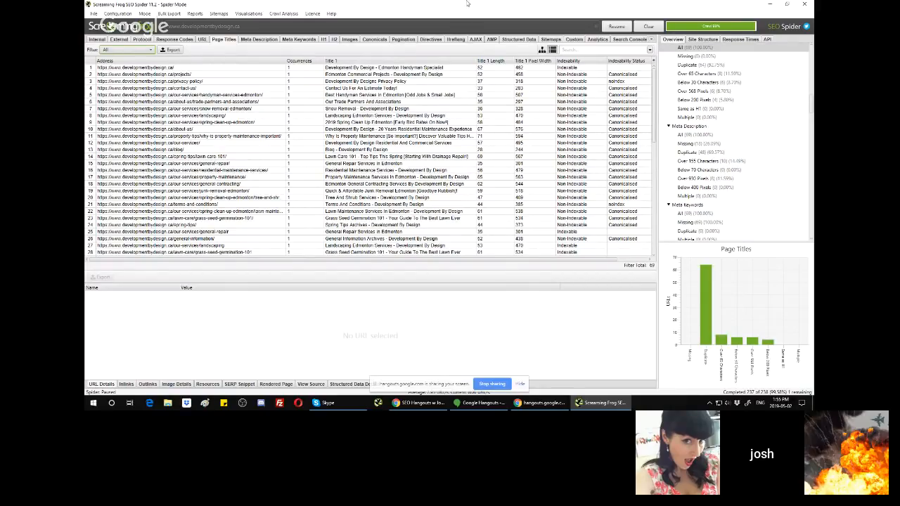
{"action": "left_click", "coordinate": [521, 384]}
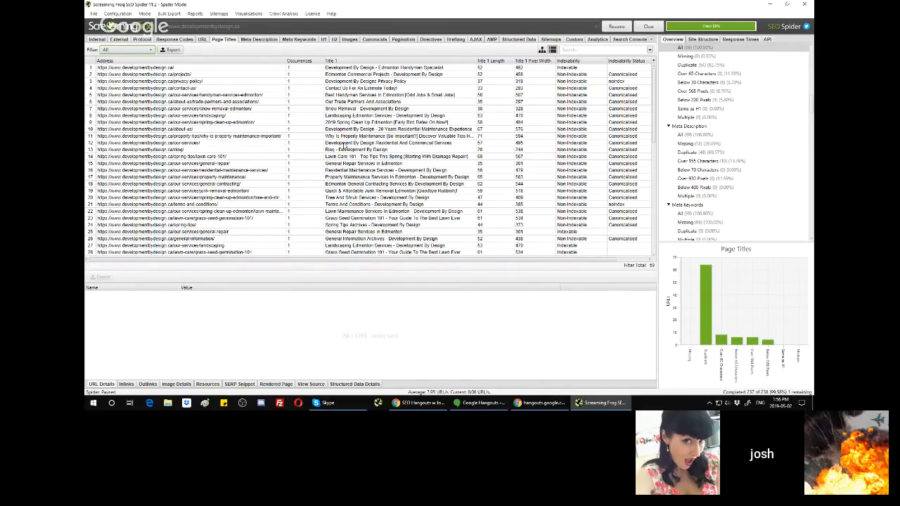
Open the meta description report and set its filter to All
{"action": "left_click", "coordinate": [262, 40]}
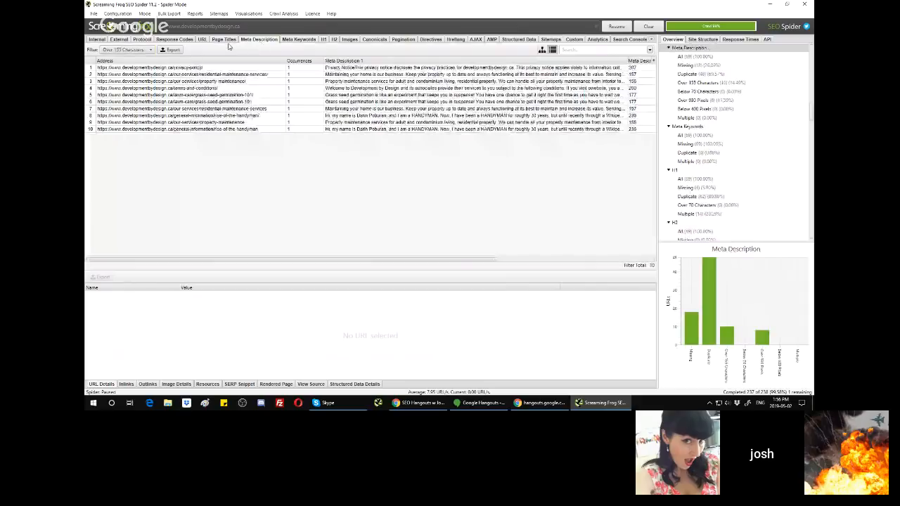
{"action": "left_click", "coordinate": [231, 43]}
{"action": "left_click", "coordinate": [271, 41]}
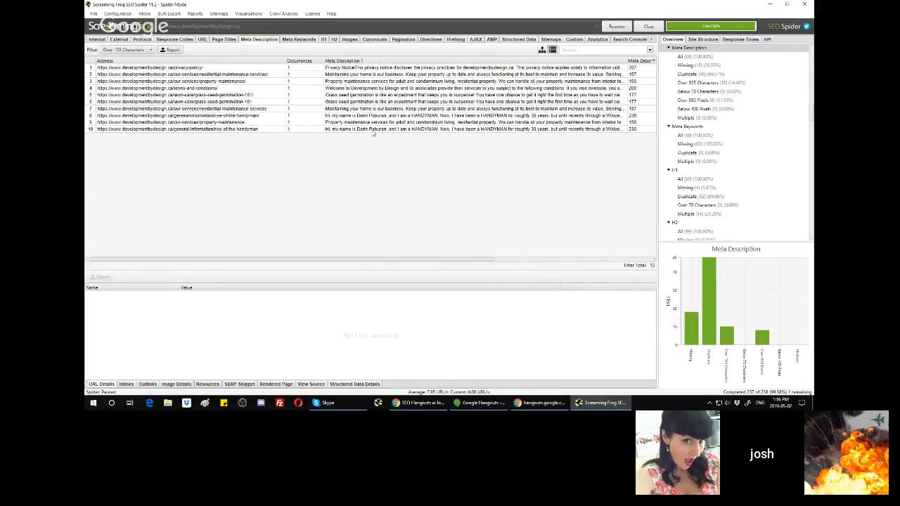
{"action": "left_click", "coordinate": [136, 50]}
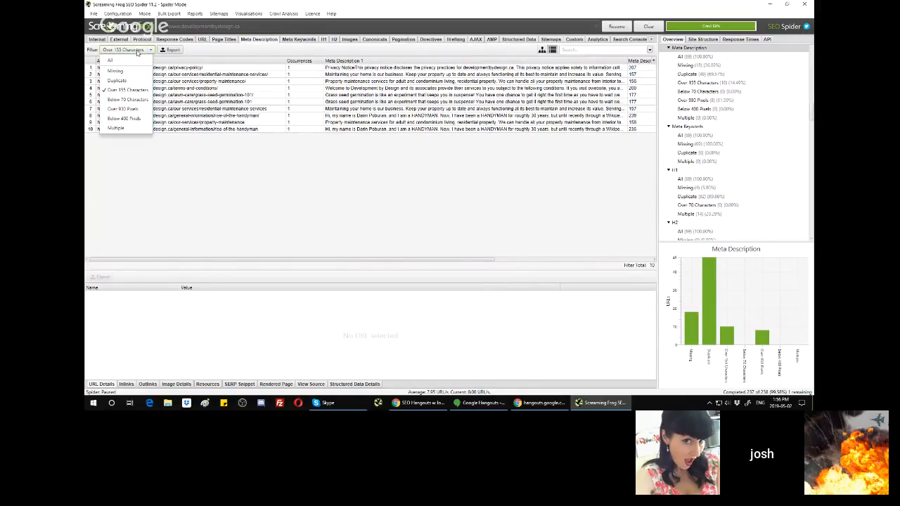
{"action": "left_click", "coordinate": [111, 60]}
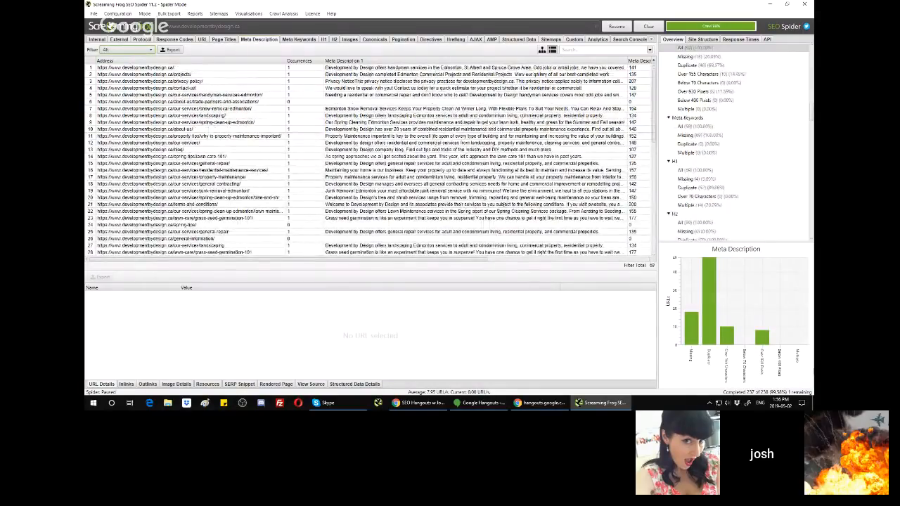
Review the meta descriptions over 155 characters and the duplicate ones, and return the filter to All
{"action": "left_click", "coordinate": [727, 336]}
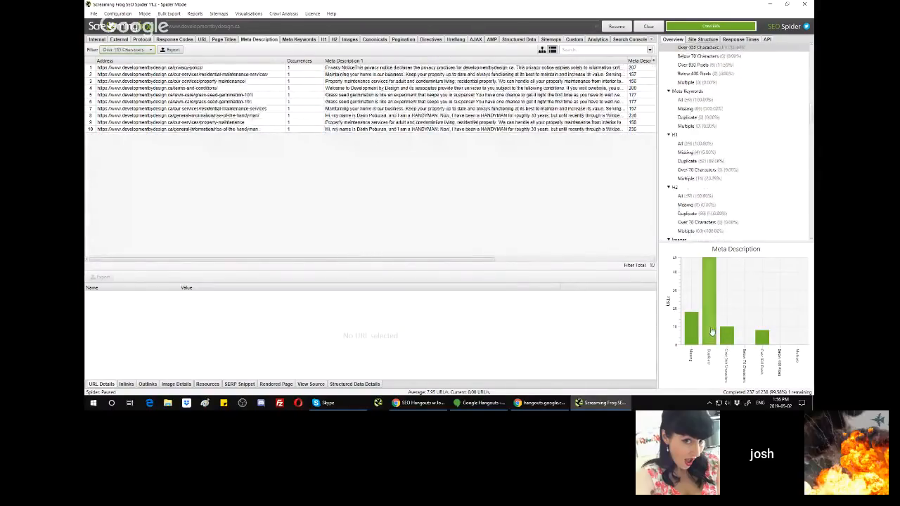
{"action": "left_click", "coordinate": [711, 332]}
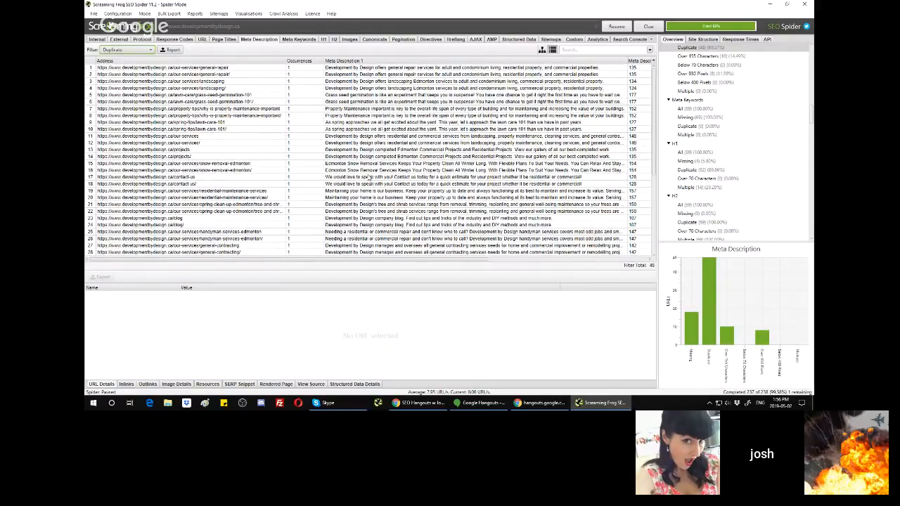
{"action": "left_click", "coordinate": [118, 51]}
{"action": "left_click", "coordinate": [119, 60]}
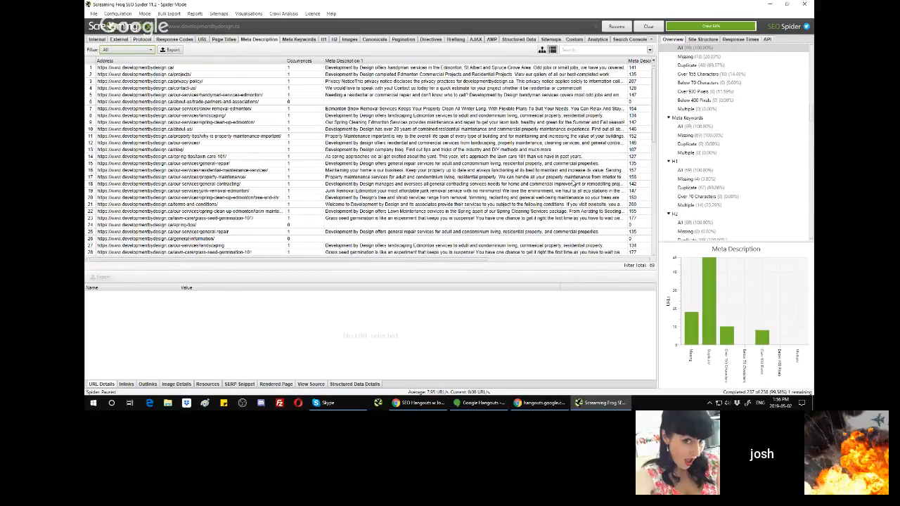
Open the meta keywords report, sort it by indexability and look through the URLs
{"action": "left_click", "coordinate": [298, 40]}
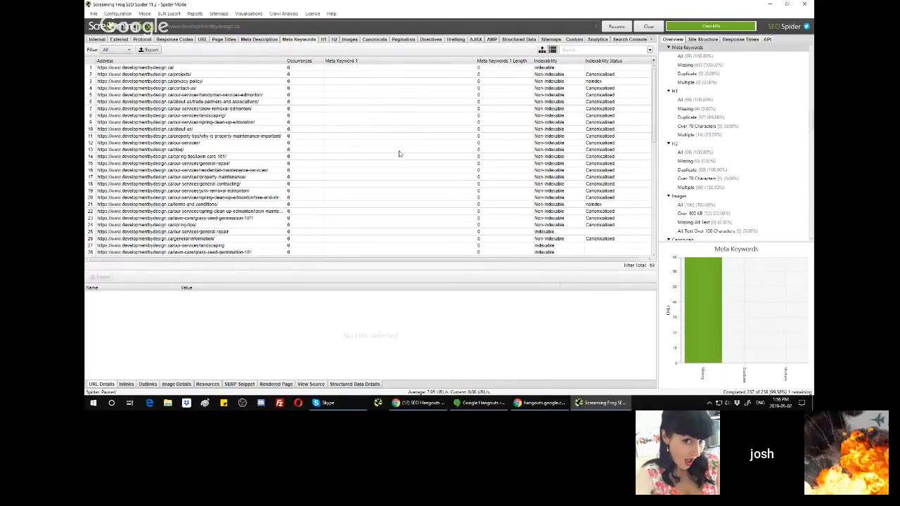
{"action": "left_click", "coordinate": [549, 61]}
{"action": "scroll", "coordinate": [348, 112], "scroll_direction": "down", "scroll_amount": 10}
{"action": "scroll", "coordinate": [343, 104], "scroll_direction": "up", "scroll_amount": 10}
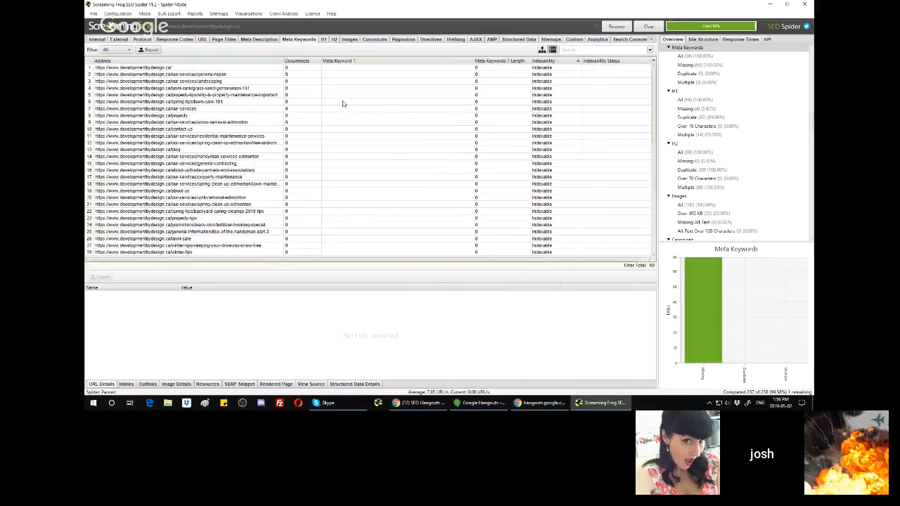
Open the H1 report and examine the first and second headings down the whole URL list
{"action": "left_click", "coordinate": [324, 41]}
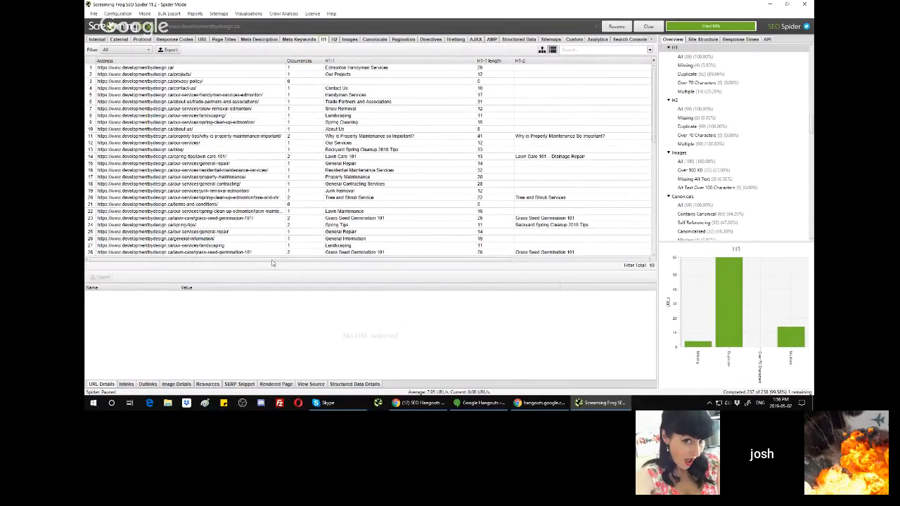
{"action": "mouse_move", "coordinate": [272, 263]}
{"action": "left_mouse_down"}
{"action": "mouse_move", "coordinate": [406, 262]}
{"action": "mouse_move", "coordinate": [288, 261]}
{"action": "left_mouse_up"}
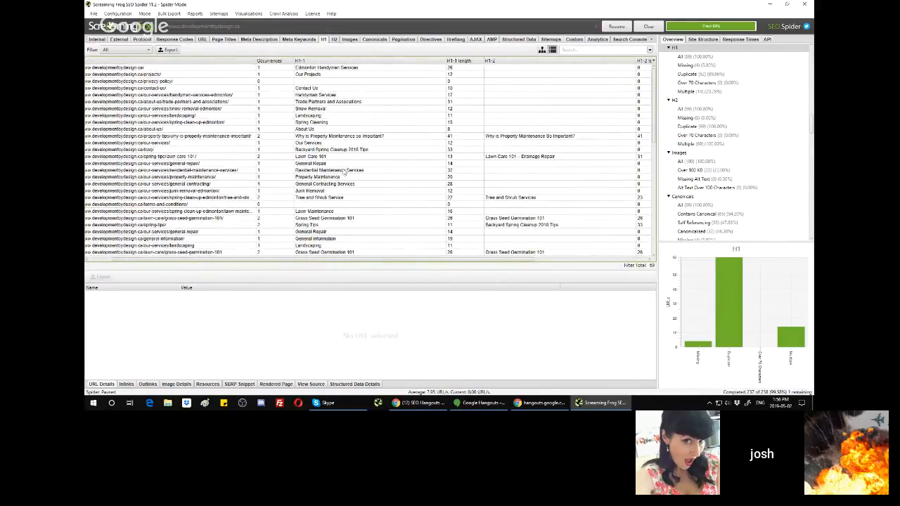
{"action": "left_click_drag", "start_coordinate": [350, 262], "coordinate": [320, 261]}
{"action": "scroll", "coordinate": [330, 161], "scroll_direction": "down", "scroll_amount": 7}
{"action": "scroll", "coordinate": [331, 161], "scroll_direction": "down", "scroll_amount": 7}
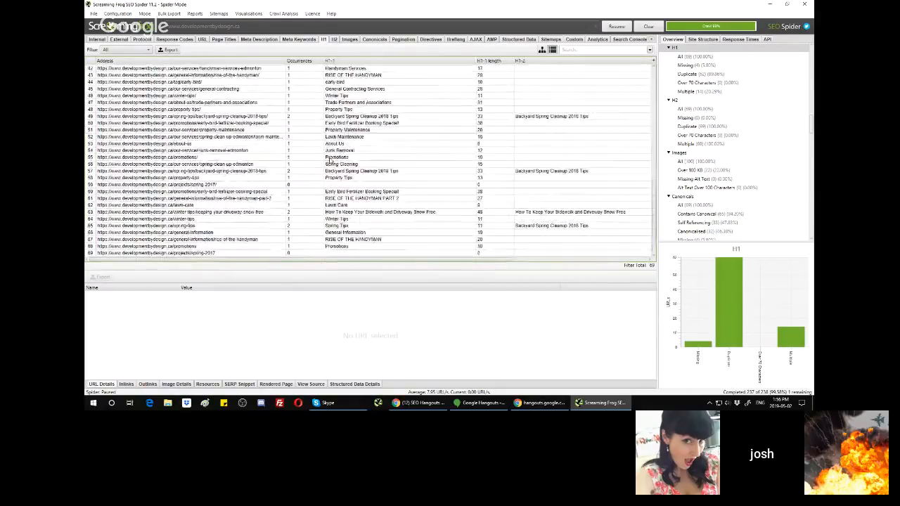
{"action": "scroll", "coordinate": [329, 161], "scroll_direction": "up", "scroll_amount": 14}
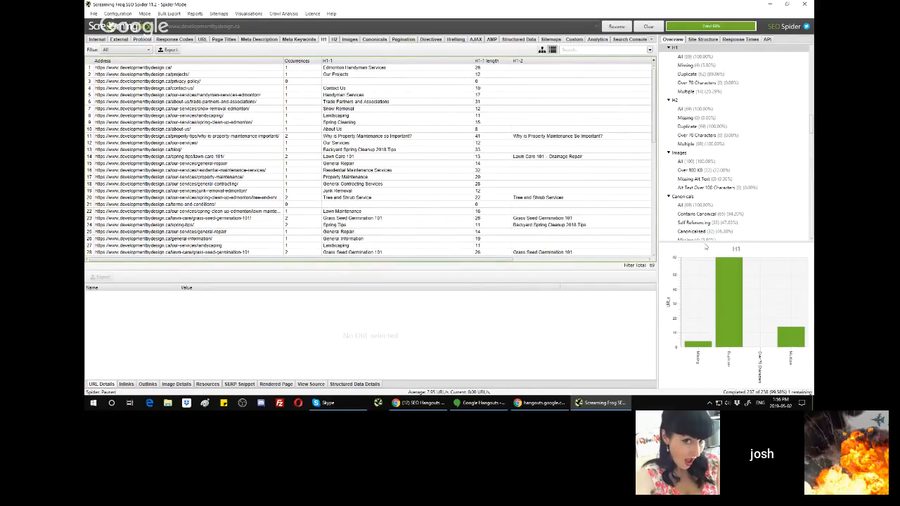
Filter the H1 report to duplicates and compare the trailing-slash and non-trailing-slash versions of the why-is-property-maintenance-important page
{"action": "left_click", "coordinate": [725, 290]}
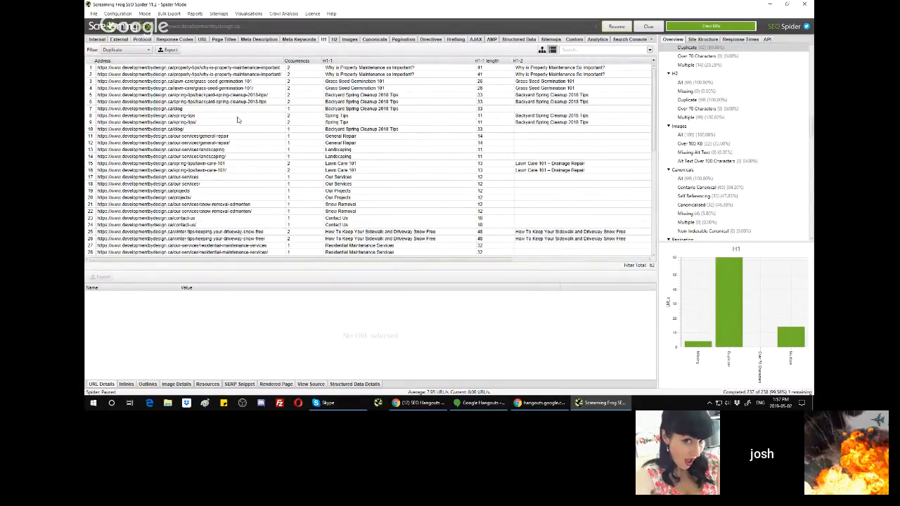
{"action": "left_click", "coordinate": [196, 74]}
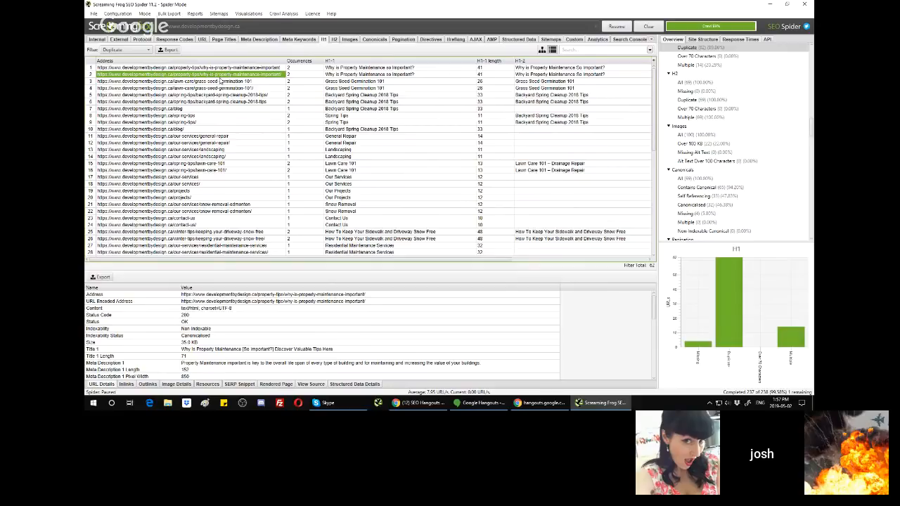
{"action": "key", "text": "Up"}
{"action": "key", "text": "Down"}
{"action": "key", "text": "Up"}
{"action": "key", "text": "Down"}
{"action": "key", "text": "Up"}
{"action": "key", "text": "Down"}
{"action": "key", "text": "Up"}
{"action": "key", "text": "Down"}
{"action": "key", "text": "Up"}
{"action": "key", "text": "Down"}
{"action": "key", "text": "Up"}
{"action": "key", "text": "Down"}
Return the H1 report's filter to All and open the canonicals report
{"action": "left_click", "coordinate": [127, 49]}
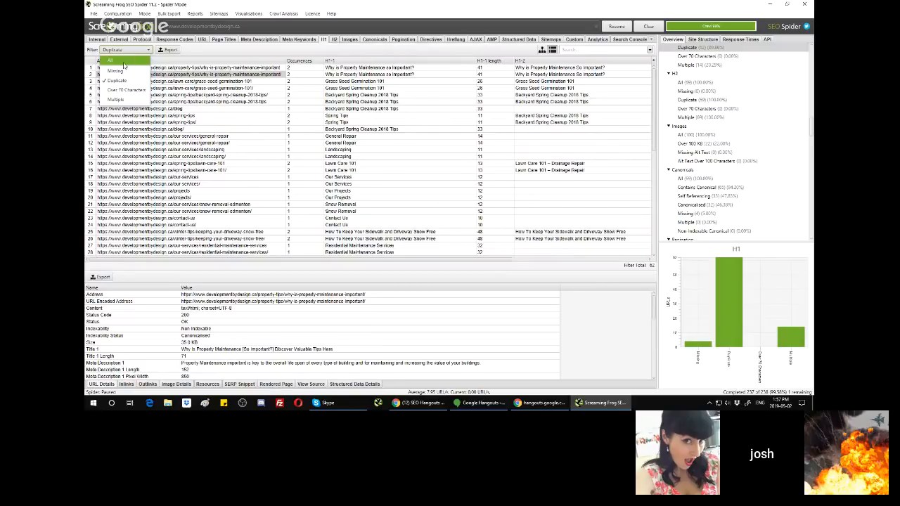
{"action": "left_click", "coordinate": [111, 60]}
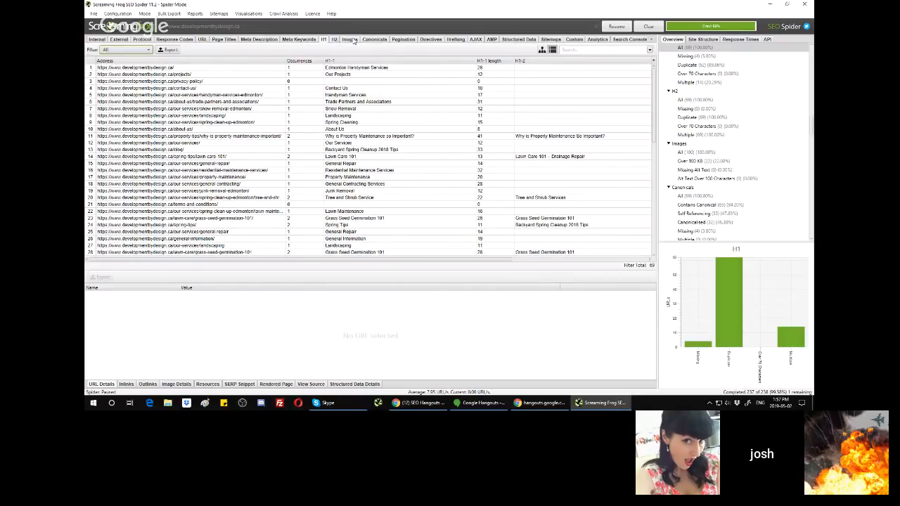
{"action": "left_click", "coordinate": [376, 40]}
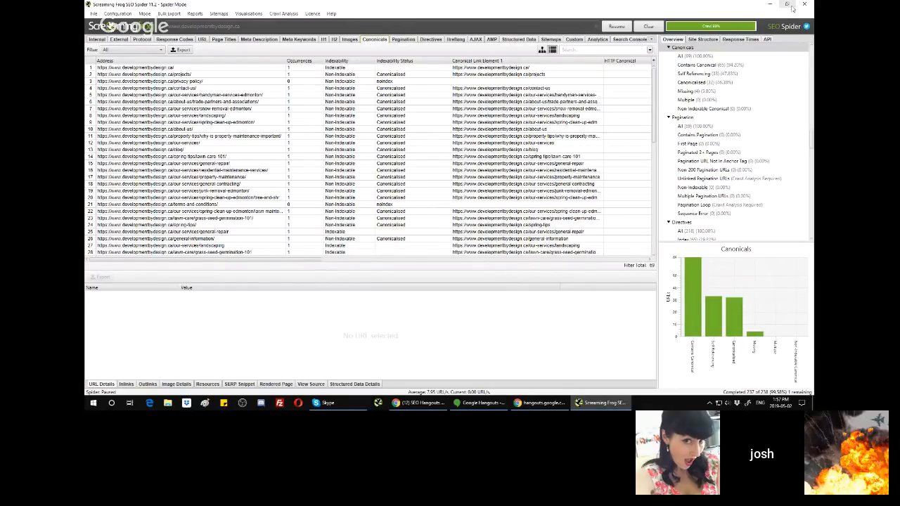
Minimize the crawler and switch to the Google Hangouts broadcast window
{"action": "left_click", "coordinate": [769, 4]}
{"action": "left_click", "coordinate": [209, 34]}
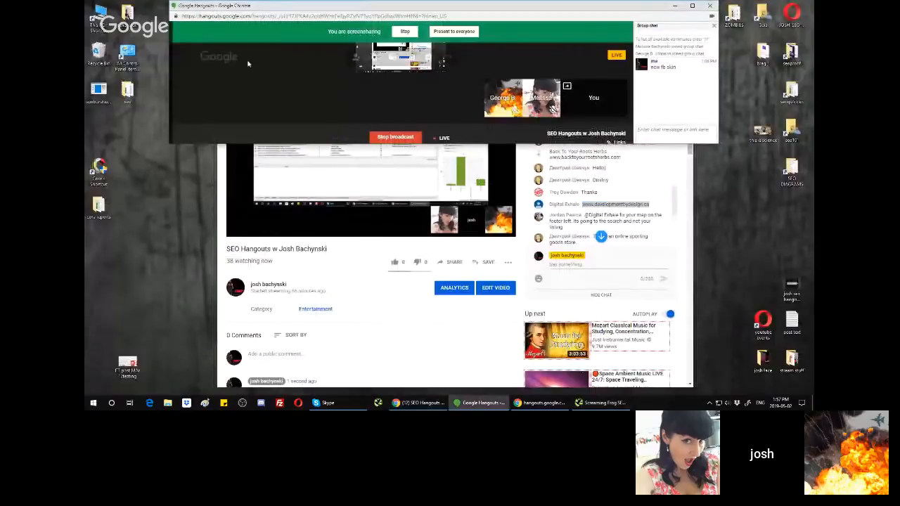